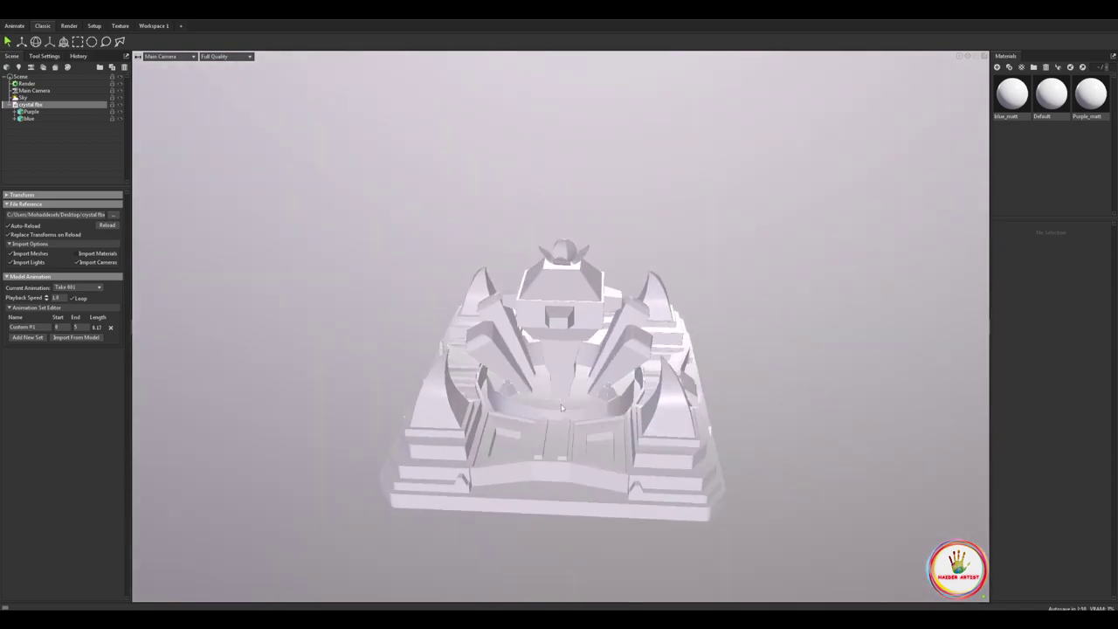
Add a shadow catcher to the scene beneath the crystal model
{"action": "right_click", "coordinate": [58, 159]}
{"action": "left_click", "coordinate": [99, 234]}
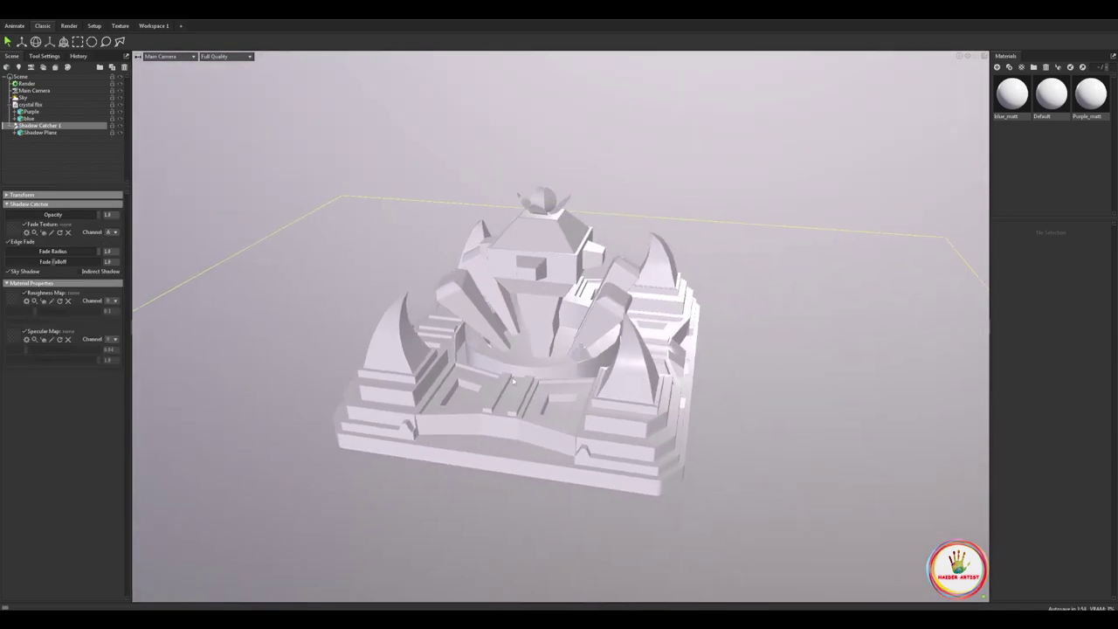
{"action": "middle_click_drag", "start_coordinate": [527, 391], "coordinate": [493, 359]}
Set the sky's backdrop color to dark gray (RGB 34, 34, 34) and switch the backdrop mode to Color
{"action": "left_click", "coordinate": [26, 98]}
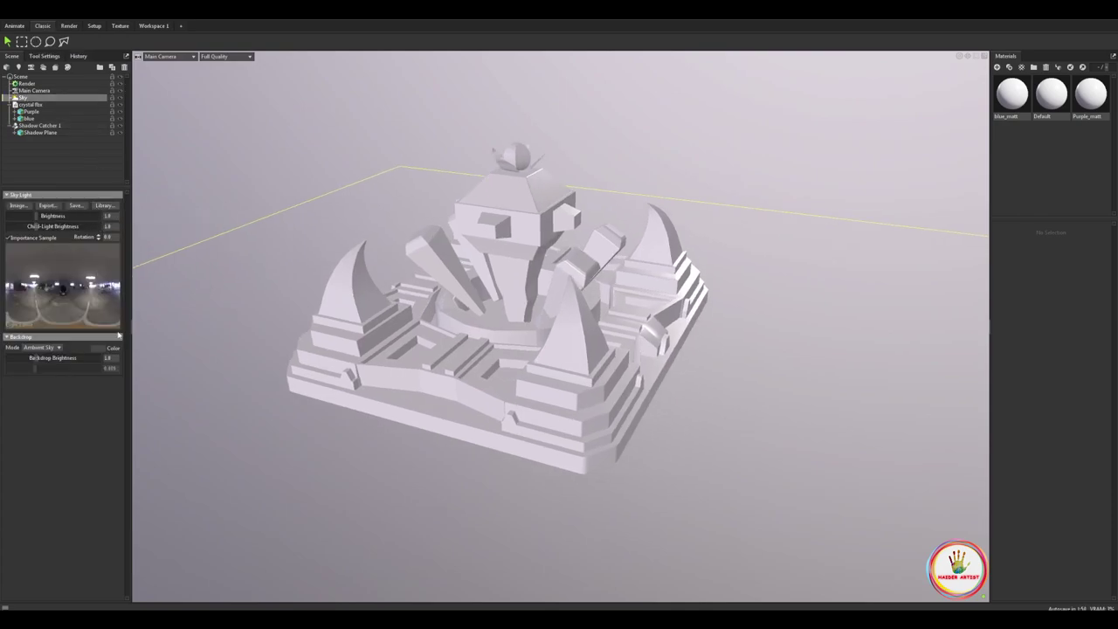
{"action": "left_click", "coordinate": [103, 349]}
{"action": "left_click_drag", "start_coordinate": [507, 312], "coordinate": [454, 349]}
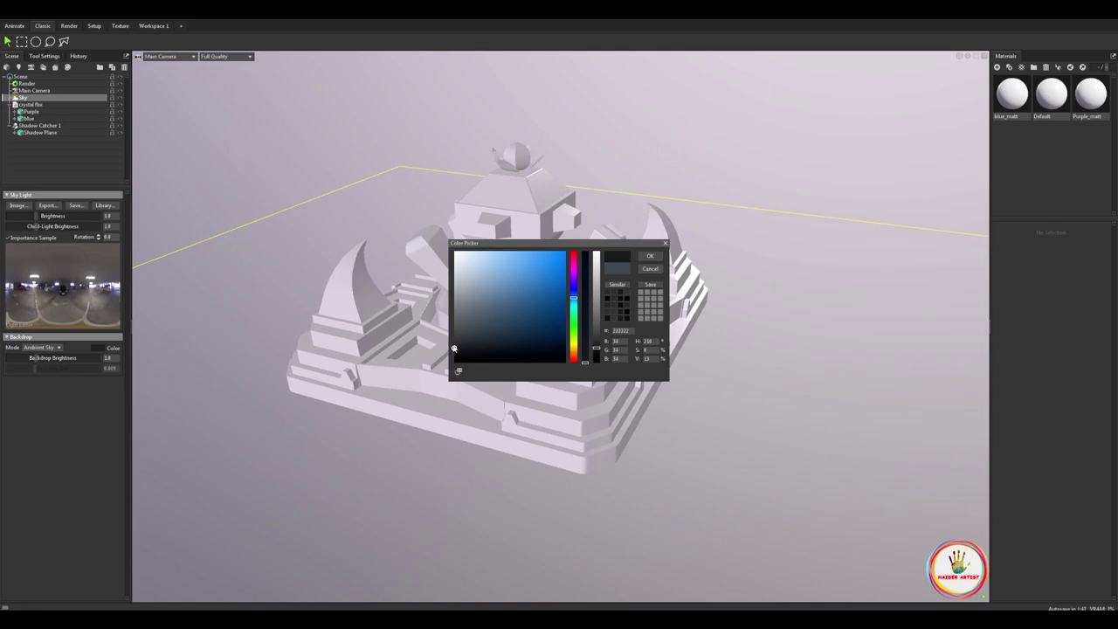
{"action": "left_click", "coordinate": [646, 256]}
{"action": "left_click", "coordinate": [40, 347]}
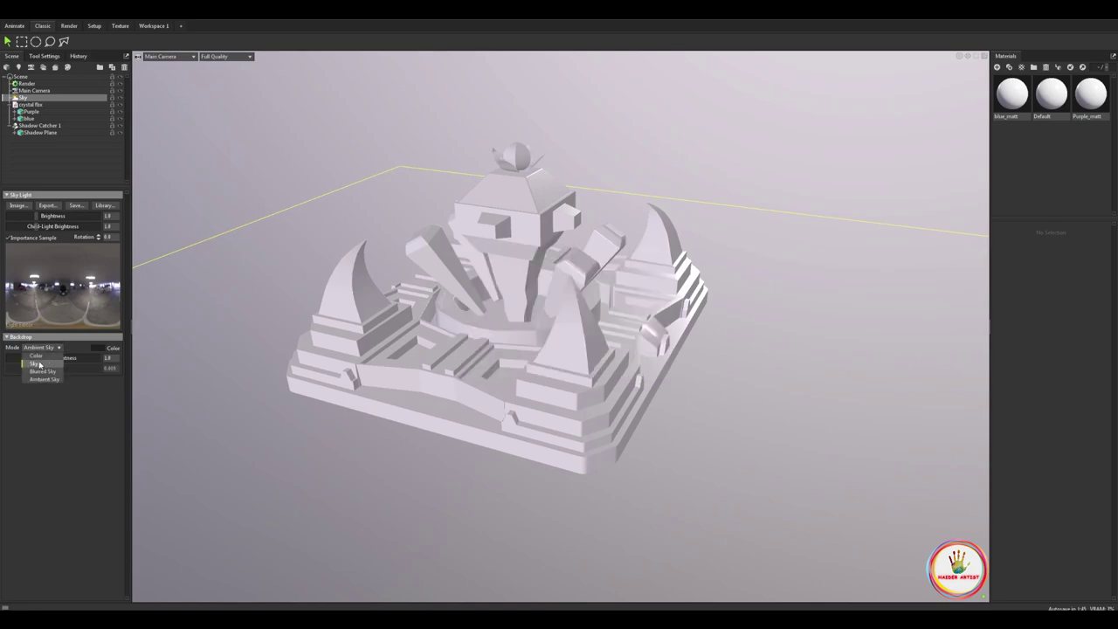
{"action": "left_click", "coordinate": [37, 357]}
{"action": "scroll", "coordinate": [515, 381], "scroll_direction": "up", "scroll_amount": 2}
{"action": "middle_click_drag", "start_coordinate": [428, 362], "coordinate": [501, 357]}
{"action": "scroll", "coordinate": [502, 353], "scroll_direction": "up", "scroll_amount": 2}
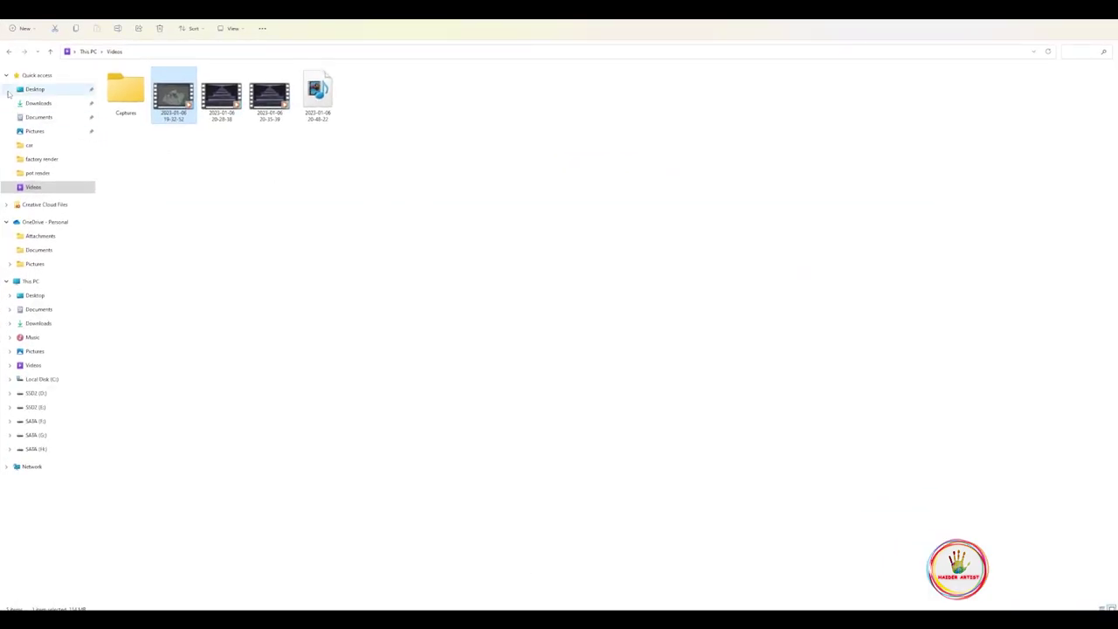
Switch to File Explorer and open New folder (2) on the Desktop, which holds the crystal texture maps
{"action": "left_click", "coordinate": [35, 89]}
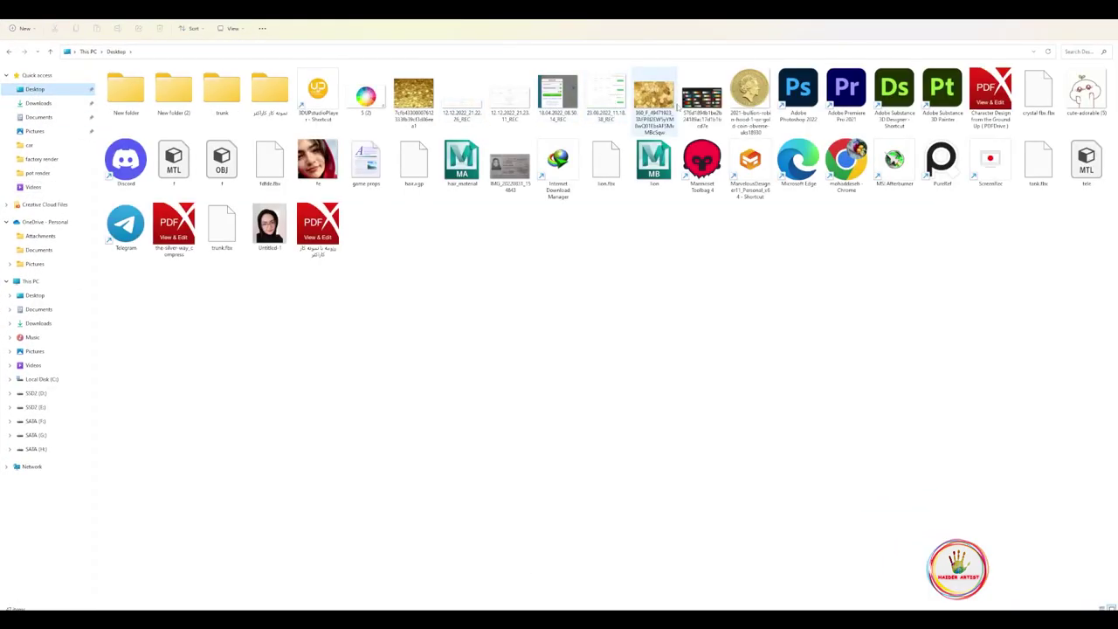
{"action": "left_click", "coordinate": [1088, 9]}
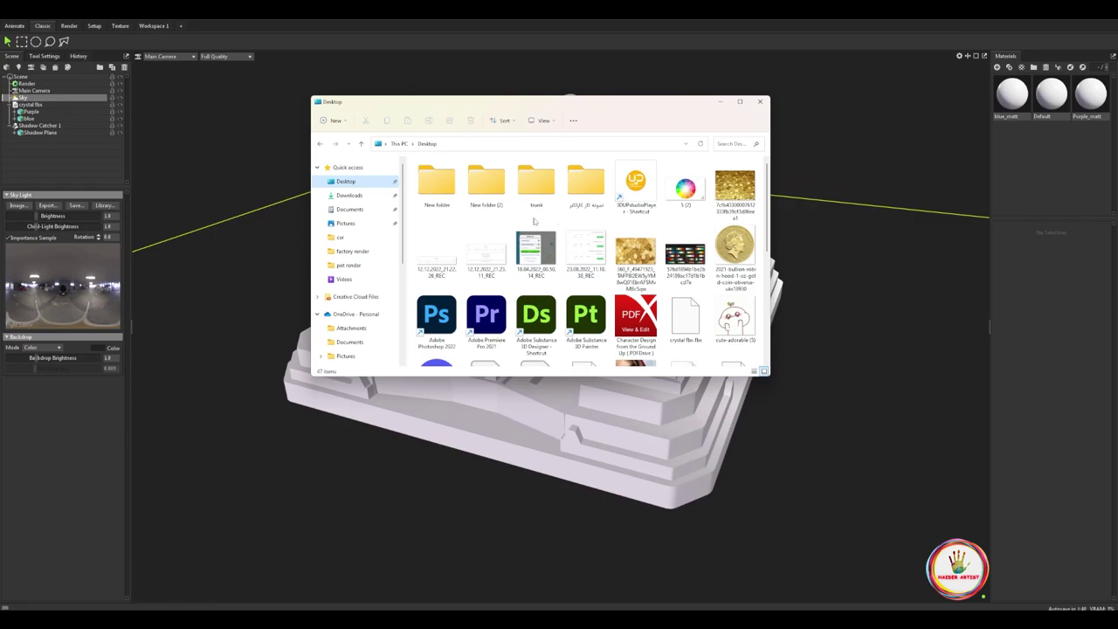
{"action": "double_click", "coordinate": [483, 196]}
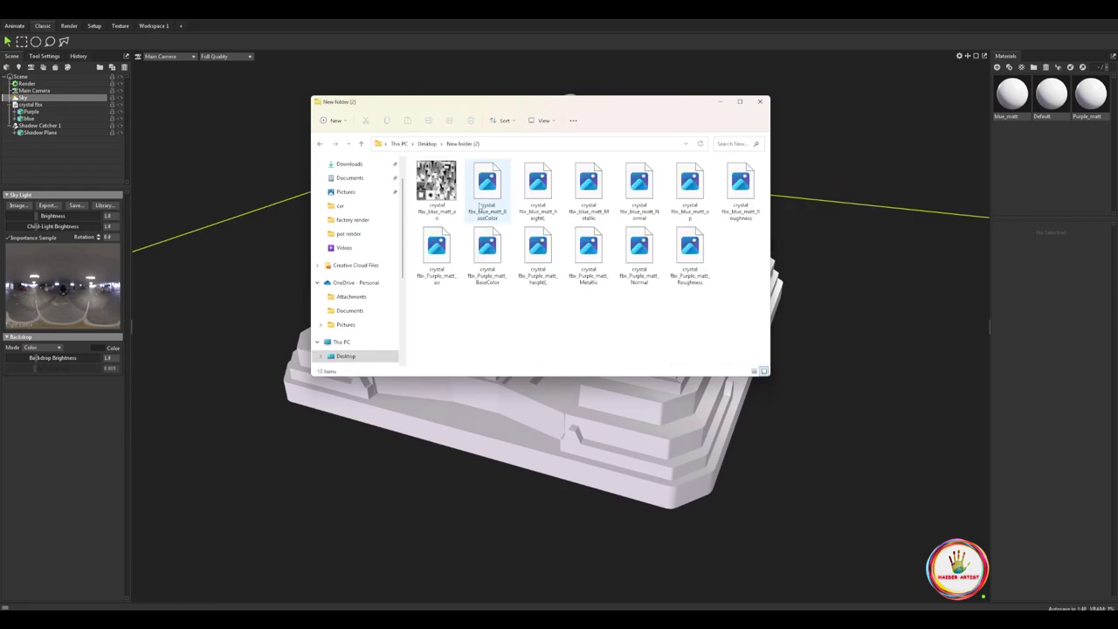
Enable occlusion on both the blue_matt and Purple_matt materials
{"action": "left_click", "coordinate": [1006, 110]}
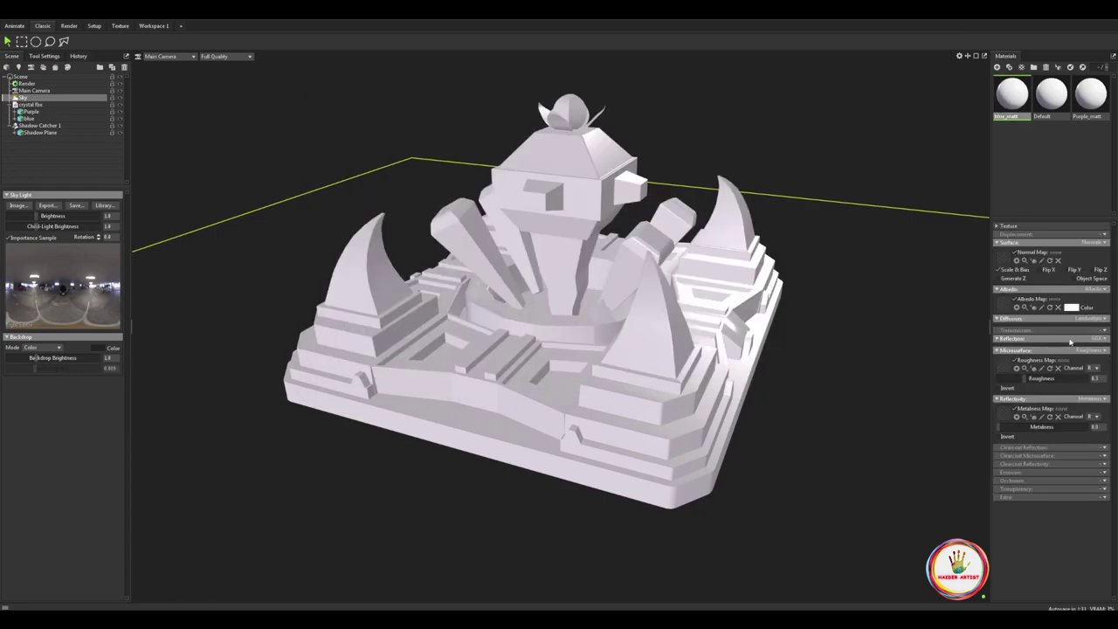
{"action": "left_click", "coordinate": [1093, 500]}
{"action": "left_click", "coordinate": [1083, 115]}
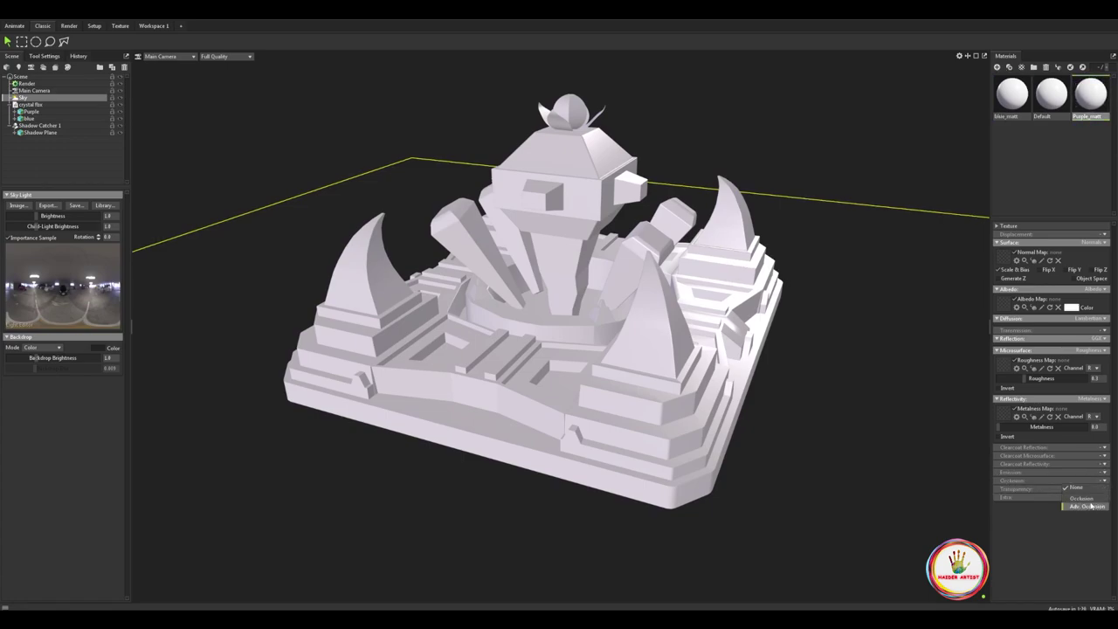
{"action": "left_click", "coordinate": [1091, 506]}
{"action": "left_click", "coordinate": [1003, 111]}
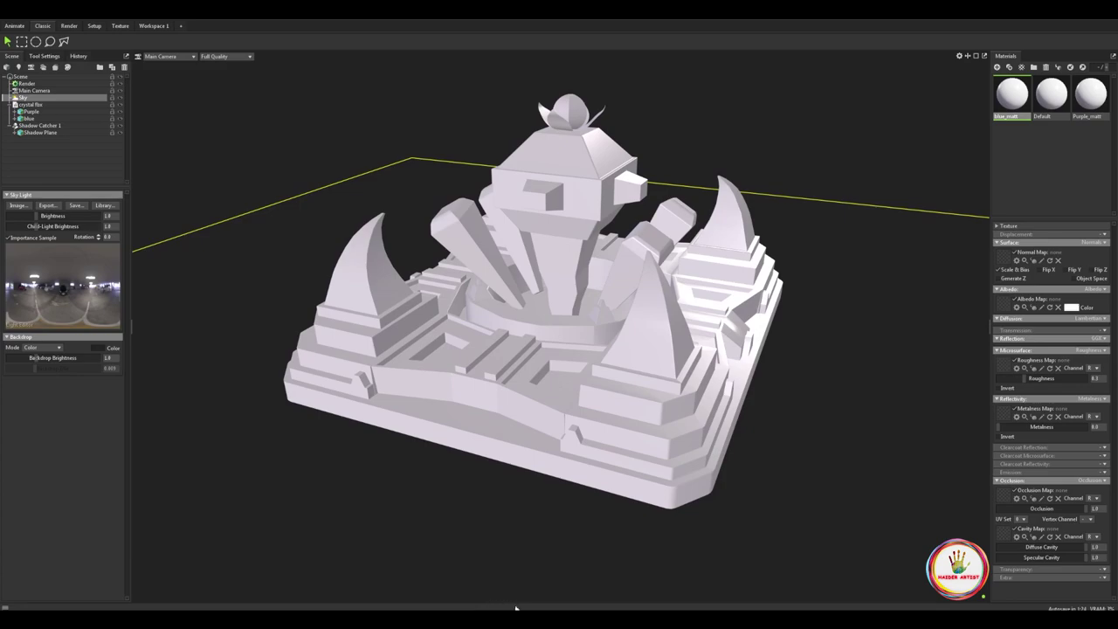
Assign the crystal blue_matt ao, BaseColor, Metallic, Normal and Roughness textures to the blue_matt material's occlusion, albedo, metalness, normal and roughness maps
{"action": "left_click", "coordinate": [509, 605]}
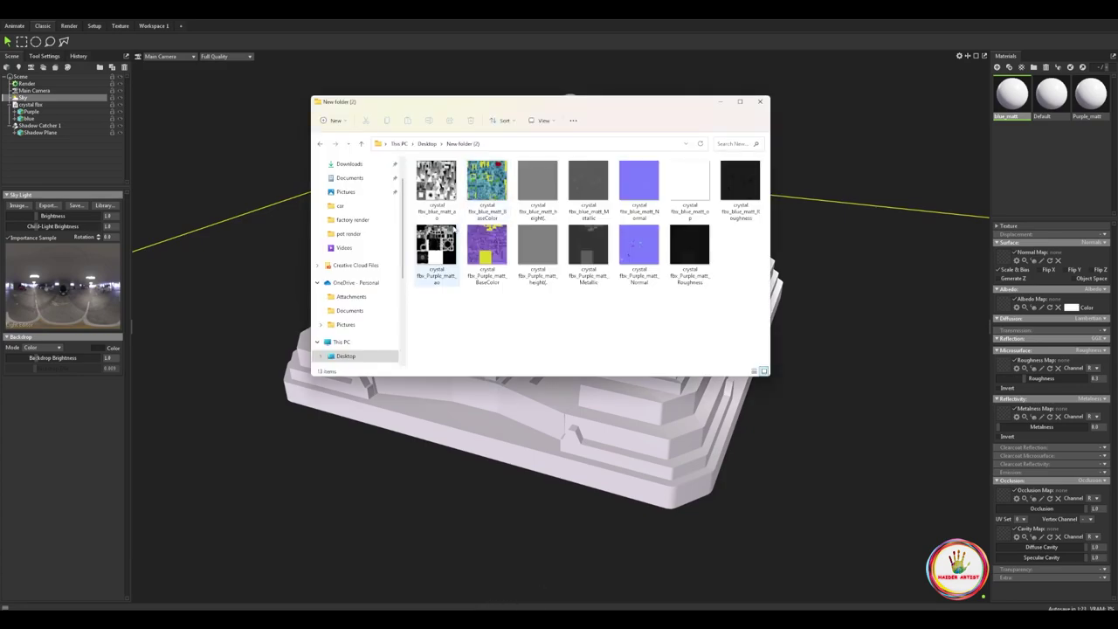
{"action": "left_click_drag", "start_coordinate": [437, 198], "coordinate": [1005, 491]}
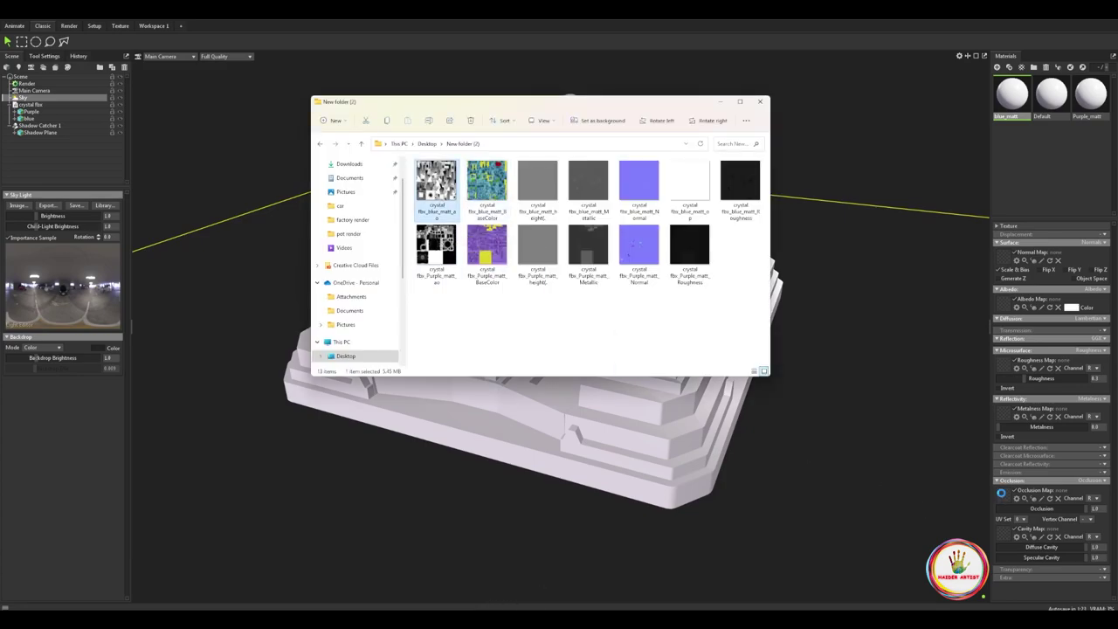
{"action": "left_click_drag", "start_coordinate": [486, 191], "coordinate": [1004, 358]}
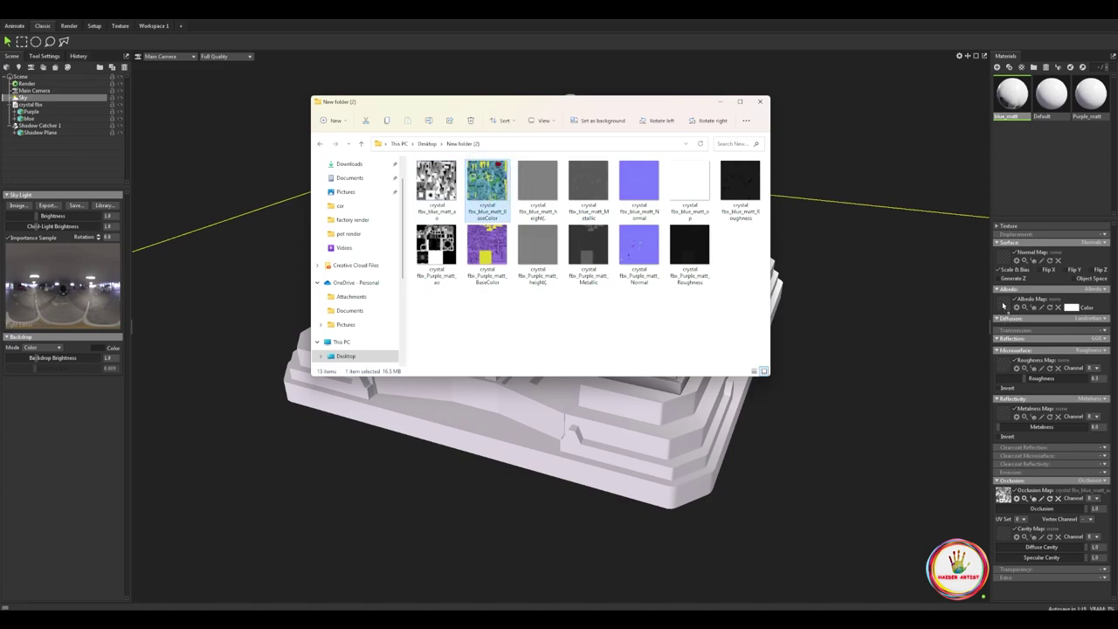
{"action": "left_click_drag", "start_coordinate": [588, 185], "coordinate": [1003, 429]}
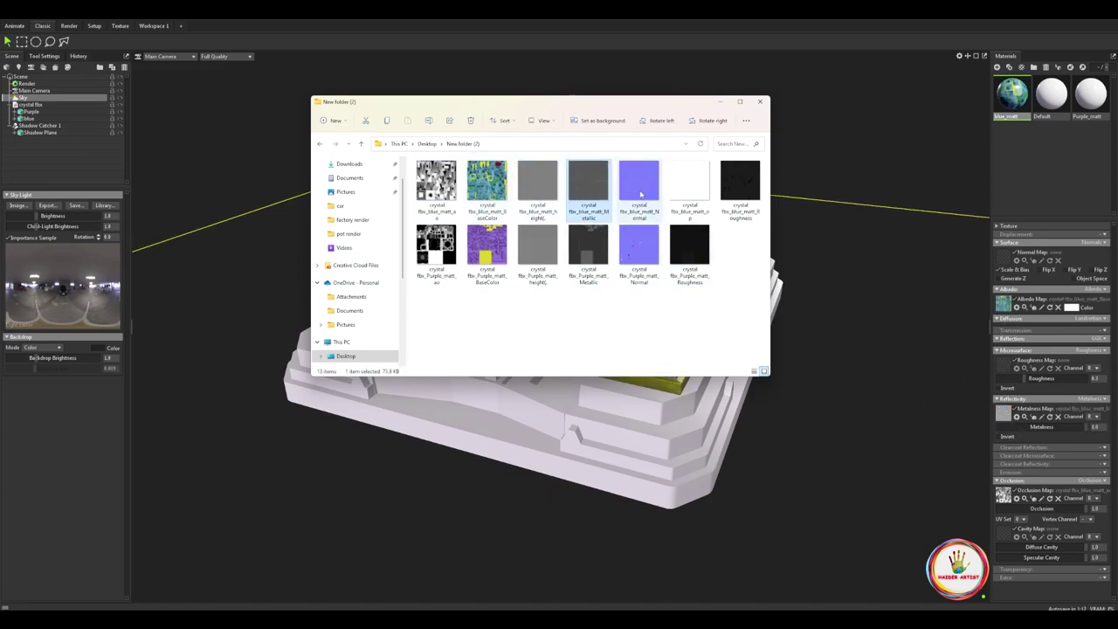
{"action": "left_click_drag", "start_coordinate": [638, 193], "coordinate": [940, 318]}
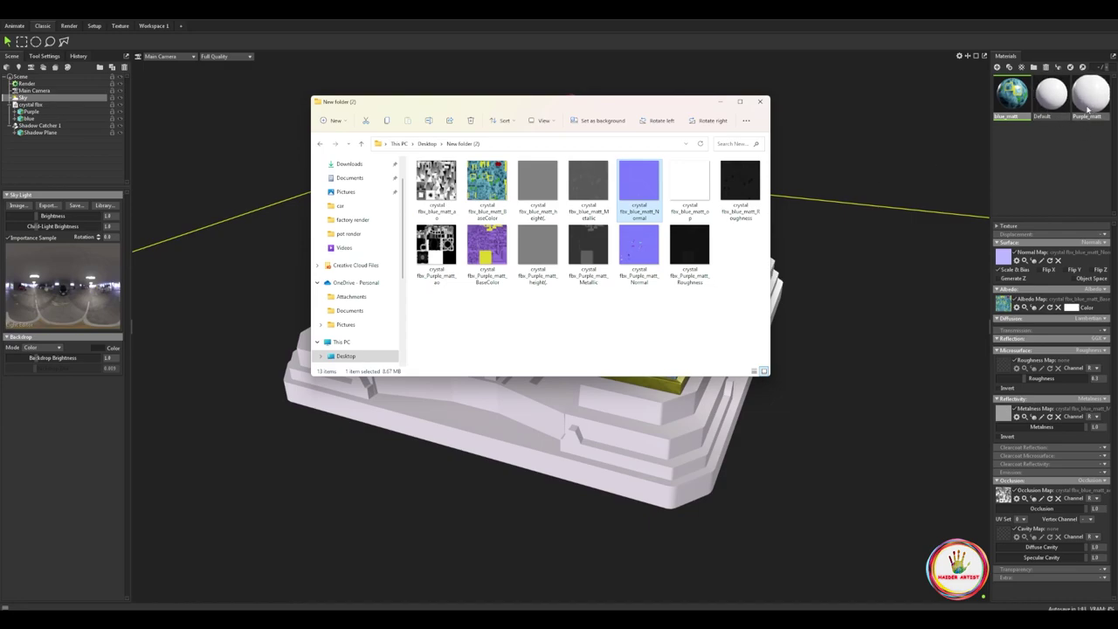
{"action": "left_click_drag", "start_coordinate": [740, 185], "coordinate": [996, 421]}
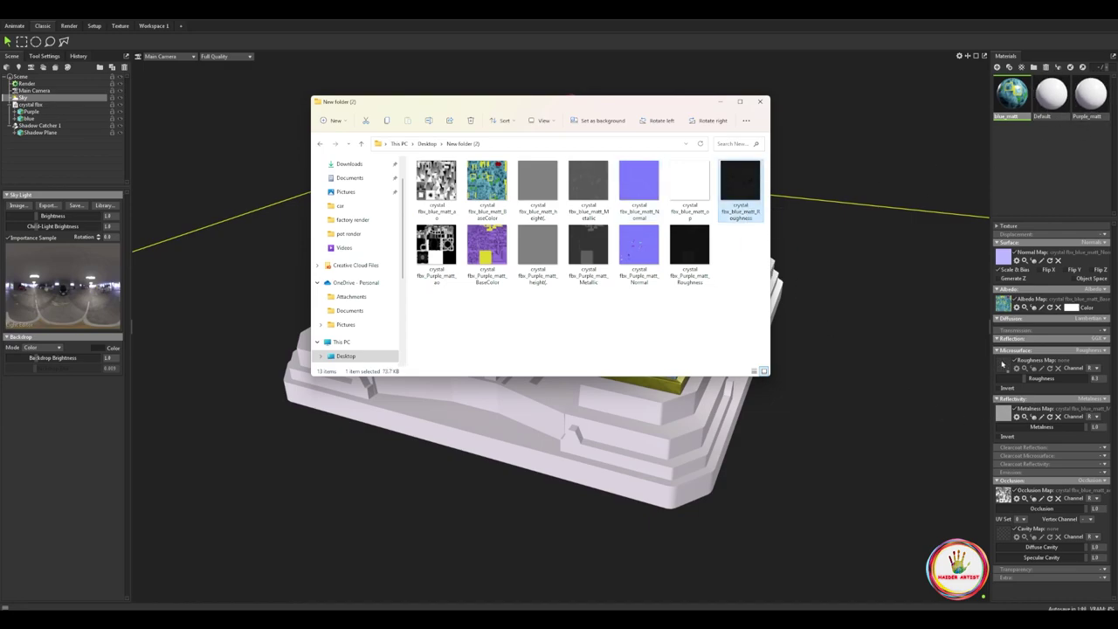
Assign the crystal Purple_matt ao, BaseColor, Metallic, Normal and Roughness textures to the matching maps of the Purple_matt material
{"action": "left_click", "coordinate": [1090, 94]}
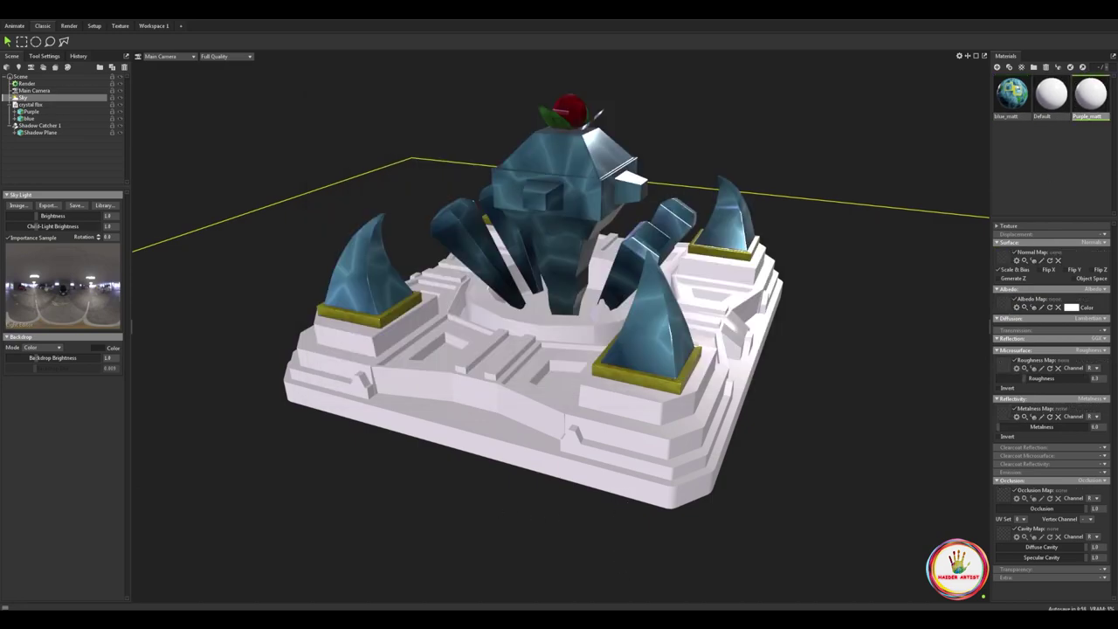
{"action": "mouse_move", "coordinate": [601, 618]}
{"action": "left_click", "coordinate": [600, 581]}
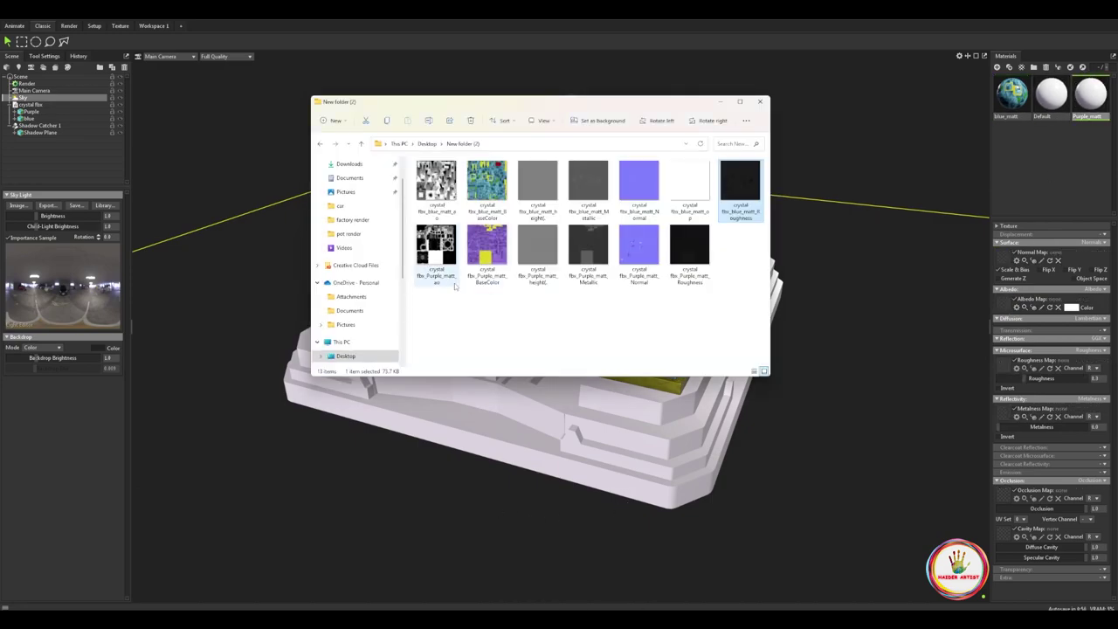
{"action": "left_click_drag", "start_coordinate": [451, 277], "coordinate": [998, 493]}
{"action": "left_click_drag", "start_coordinate": [487, 248], "coordinate": [1002, 339]}
{"action": "left_click_drag", "start_coordinate": [587, 246], "coordinate": [1005, 415]}
{"action": "left_click_drag", "start_coordinate": [647, 260], "coordinate": [1017, 260]}
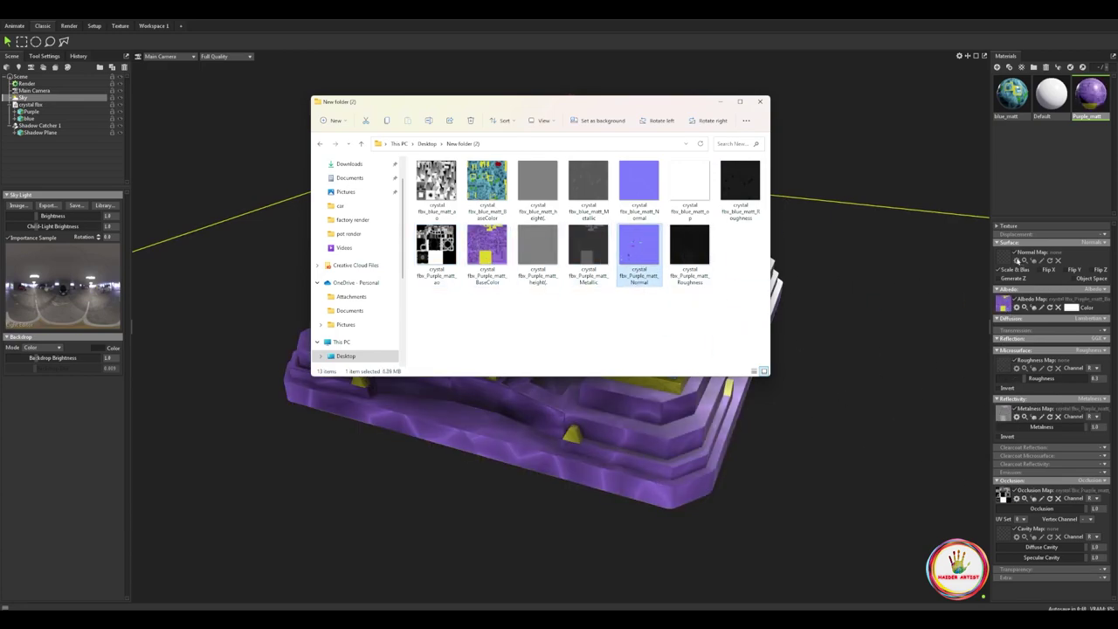
{"action": "left_click_drag", "start_coordinate": [691, 250], "coordinate": [1003, 365]}
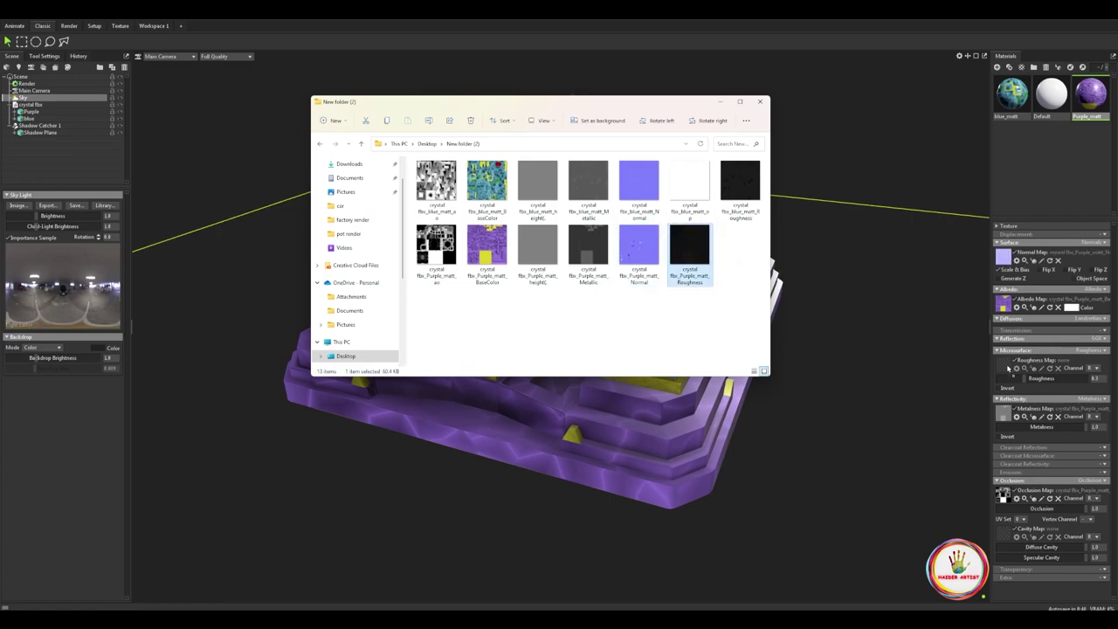
{"action": "left_click", "coordinate": [722, 103]}
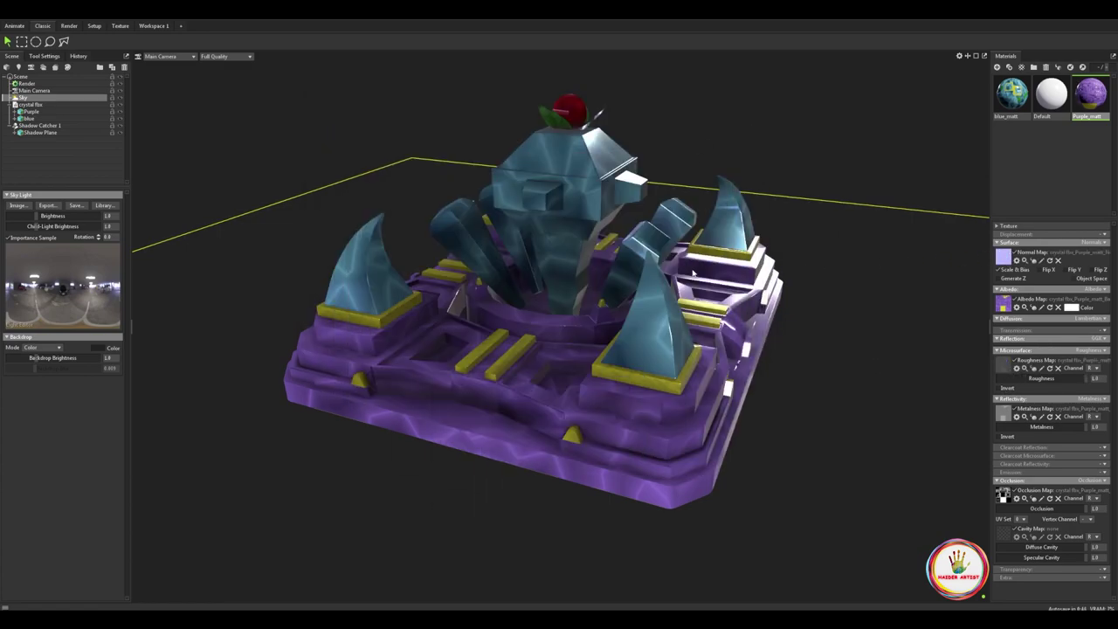
Add a directional child light in the upper-left part of the sky image and raise its brightness
{"action": "left_click_drag", "start_coordinate": [711, 339], "coordinate": [725, 379], "text": "alt"}
{"action": "scroll", "coordinate": [721, 325], "scroll_direction": "up", "scroll_amount": 3}
{"action": "scroll", "coordinate": [725, 379], "scroll_direction": "down", "scroll_amount": 2}
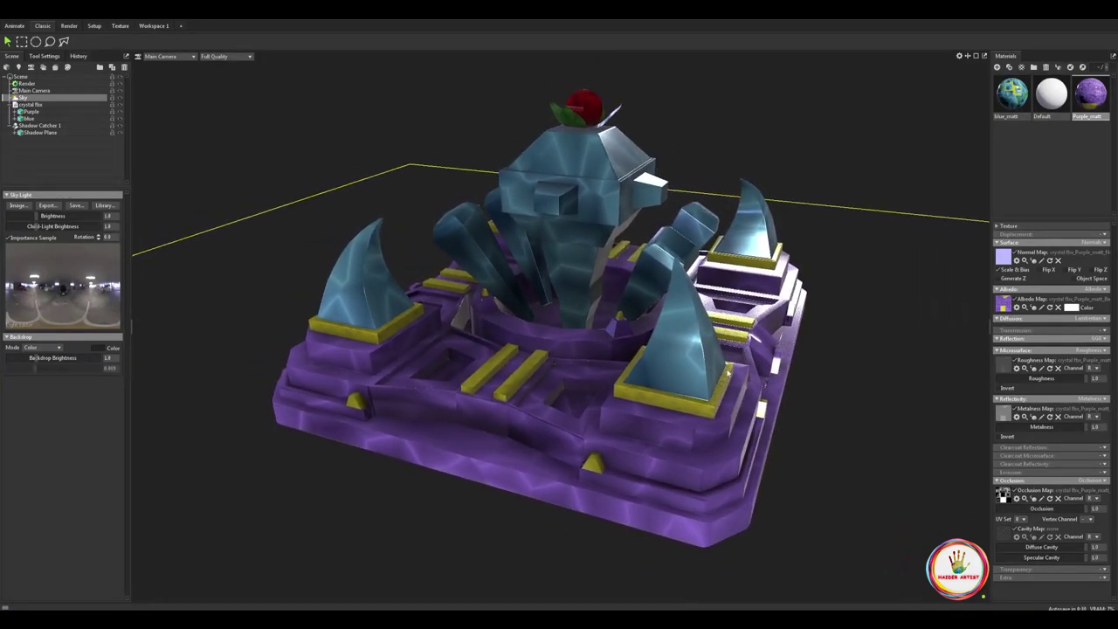
{"action": "left_click_drag", "start_coordinate": [79, 289], "coordinate": [7, 283]}
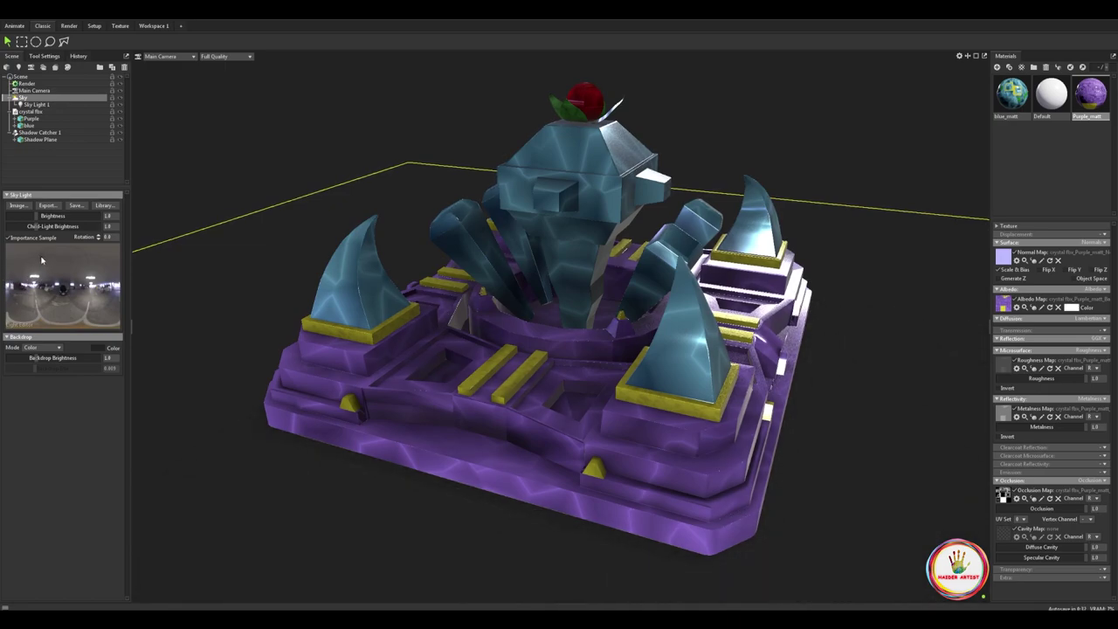
{"action": "left_click", "coordinate": [35, 104]}
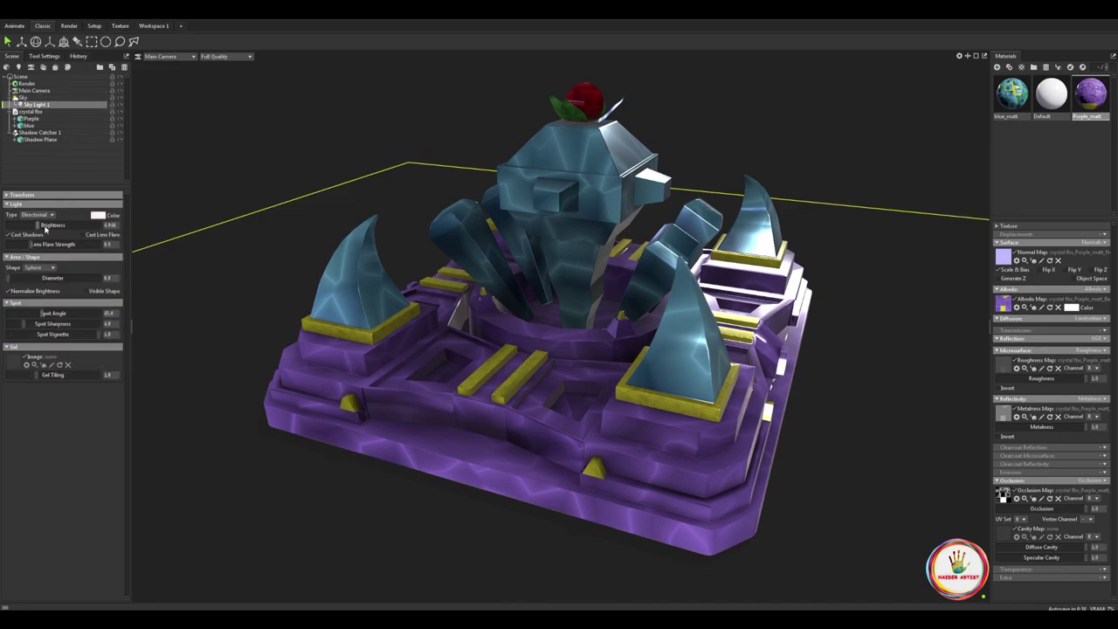
{"action": "left_click_drag", "start_coordinate": [45, 225], "coordinate": [43, 225]}
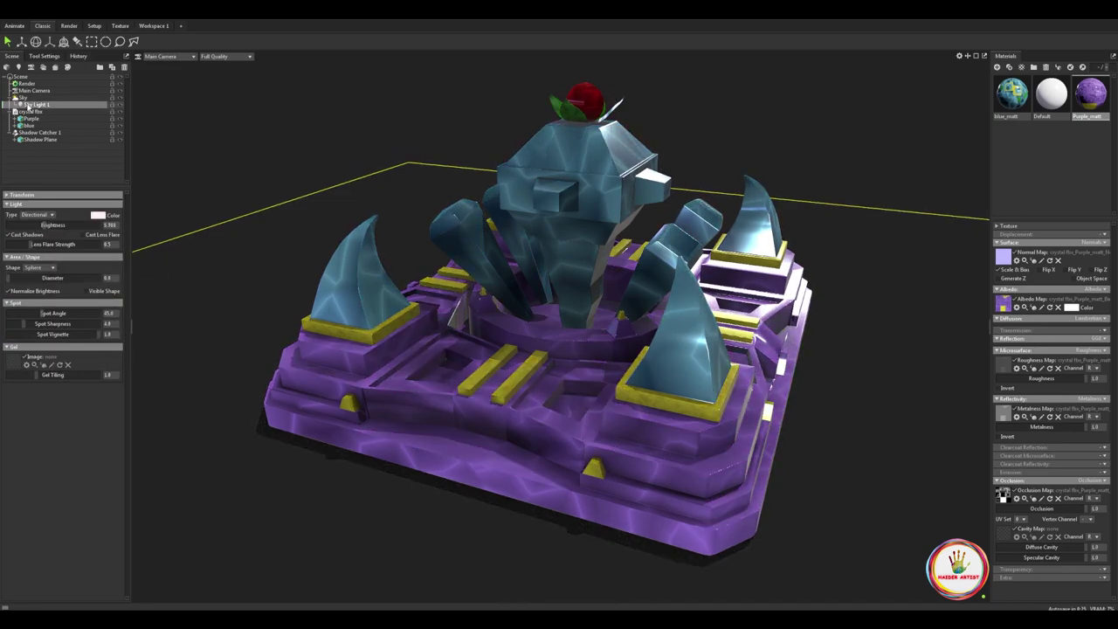
Open the sky preset library and try a beach sky and the Bridge Oakland Bay sky on the scene
{"action": "left_click", "coordinate": [25, 97]}
{"action": "left_click", "coordinate": [106, 206]}
{"action": "scroll", "coordinate": [285, 297], "scroll_direction": "down", "scroll_amount": 5}
{"action": "scroll", "coordinate": [285, 297], "scroll_direction": "down", "scroll_amount": 4}
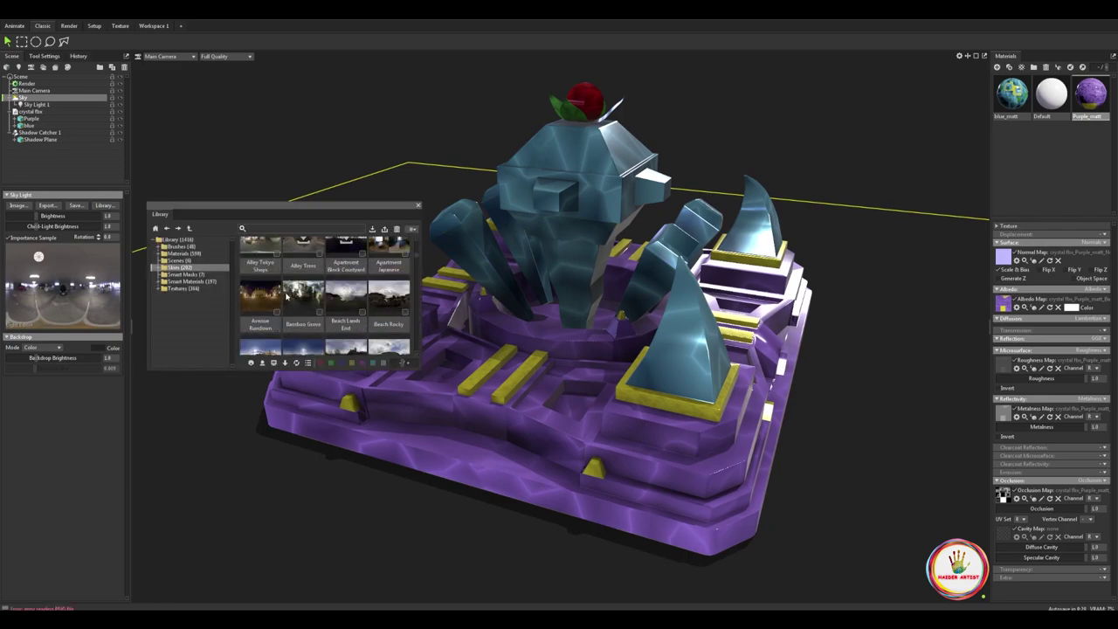
{"action": "double_click", "coordinate": [346, 298]}
{"action": "scroll", "coordinate": [327, 304], "scroll_direction": "down", "scroll_amount": 2}
{"action": "double_click", "coordinate": [259, 274]}
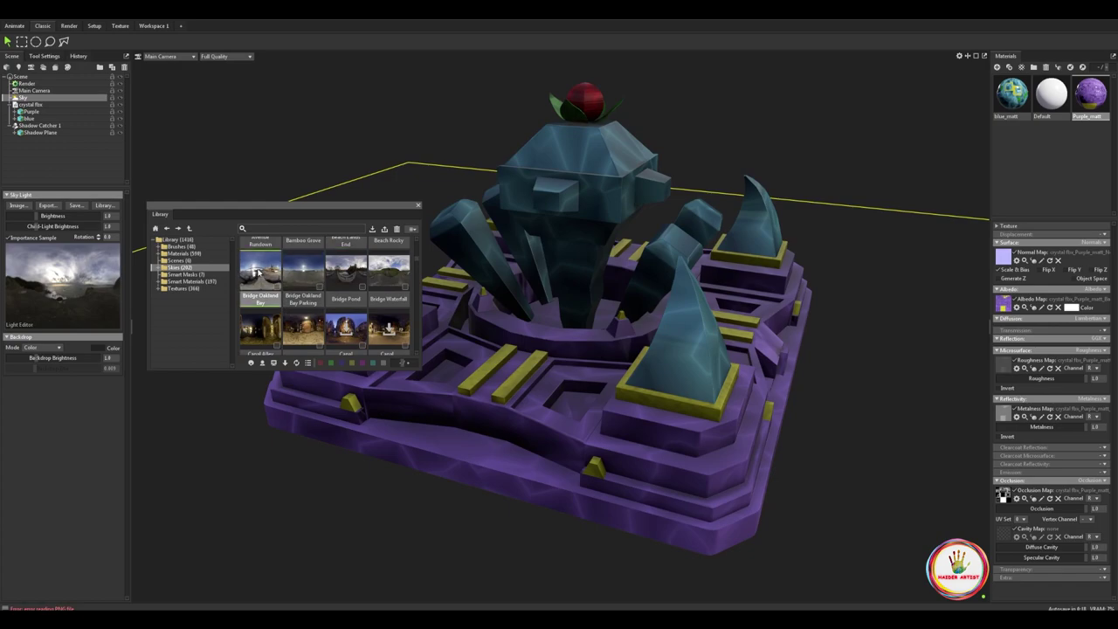
Try several further sky presets on the model, including Courtyard Merry Go Round
{"action": "scroll", "coordinate": [259, 274], "scroll_direction": "down", "scroll_amount": 1}
{"action": "scroll", "coordinate": [259, 275], "scroll_direction": "down", "scroll_amount": 3}
{"action": "left_click", "coordinate": [259, 275]}
{"action": "scroll", "coordinate": [260, 277], "scroll_direction": "down", "scroll_amount": 2}
{"action": "scroll", "coordinate": [261, 278], "scroll_direction": "down", "scroll_amount": 3}
{"action": "left_click", "coordinate": [261, 278]}
{"action": "scroll", "coordinate": [264, 281], "scroll_direction": "down", "scroll_amount": 1}
{"action": "scroll", "coordinate": [263, 281], "scroll_direction": "down", "scroll_amount": 3}
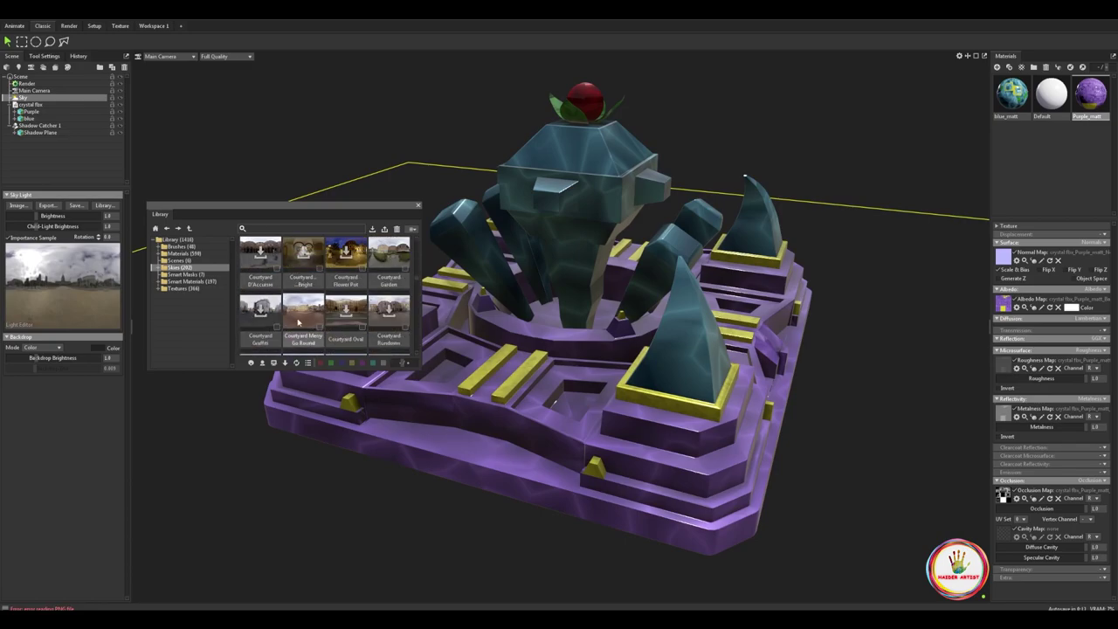
{"action": "left_click", "coordinate": [303, 310]}
{"action": "scroll", "coordinate": [303, 312], "scroll_direction": "down", "scroll_amount": 5}
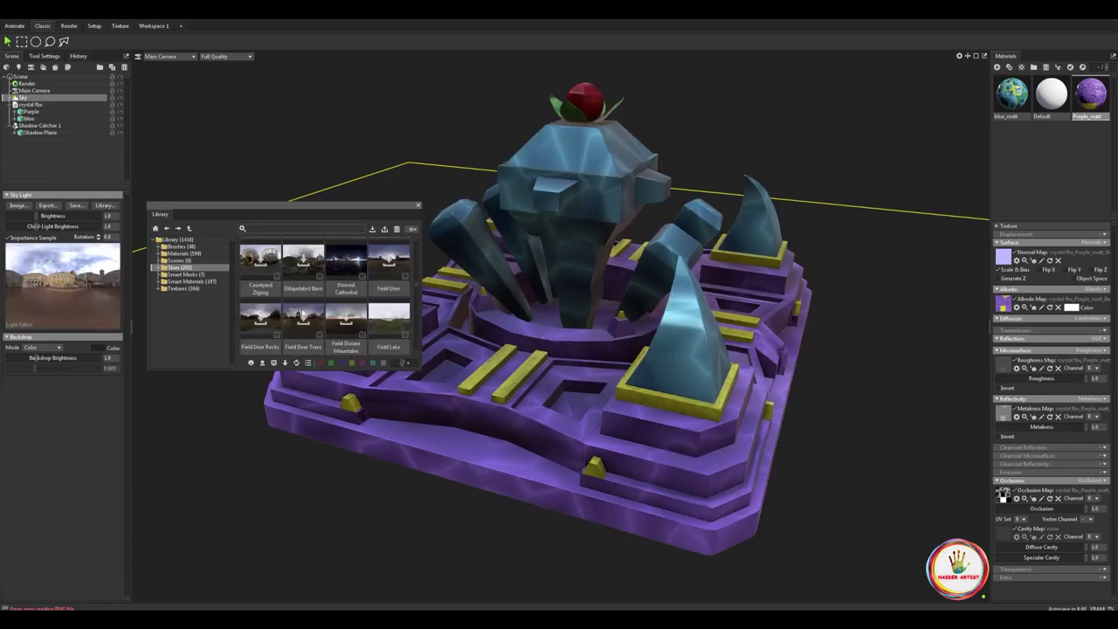
Try the Field Lake sky, settle on the Fjord Village preset and close the library
{"action": "left_click", "coordinate": [387, 307]}
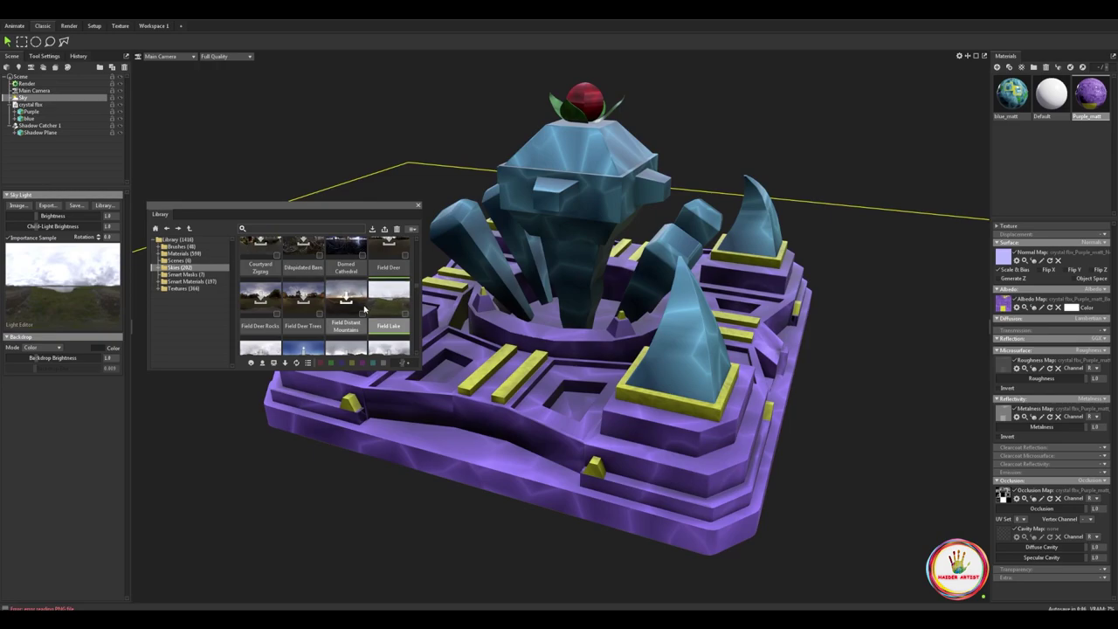
{"action": "scroll", "coordinate": [353, 309], "scroll_direction": "down", "scroll_amount": 2}
{"action": "left_click", "coordinate": [262, 306]}
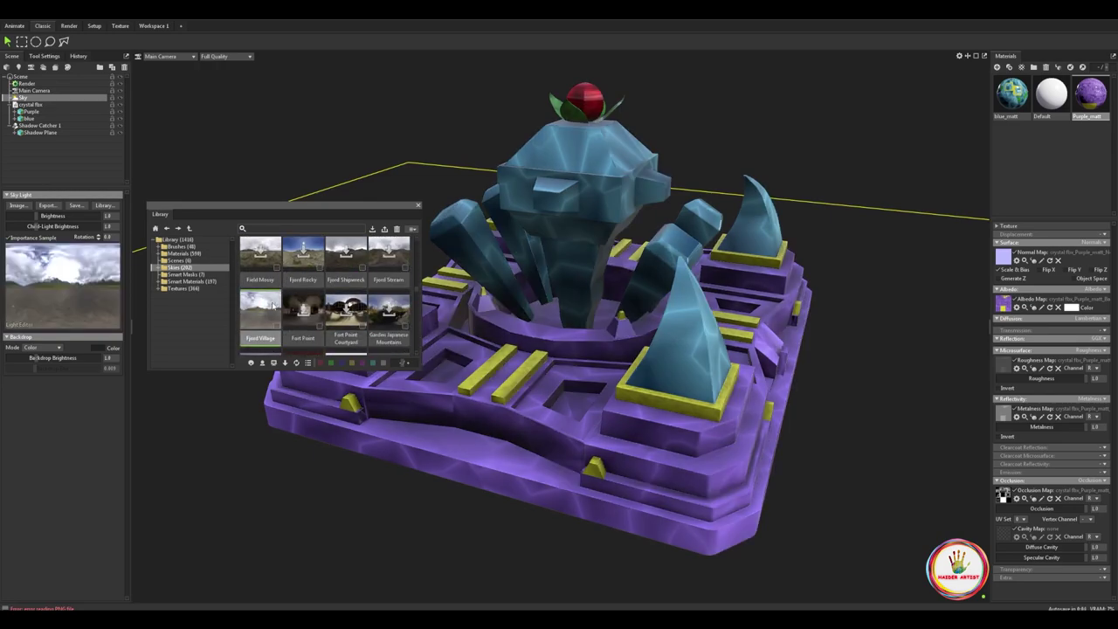
{"action": "left_click", "coordinate": [417, 207]}
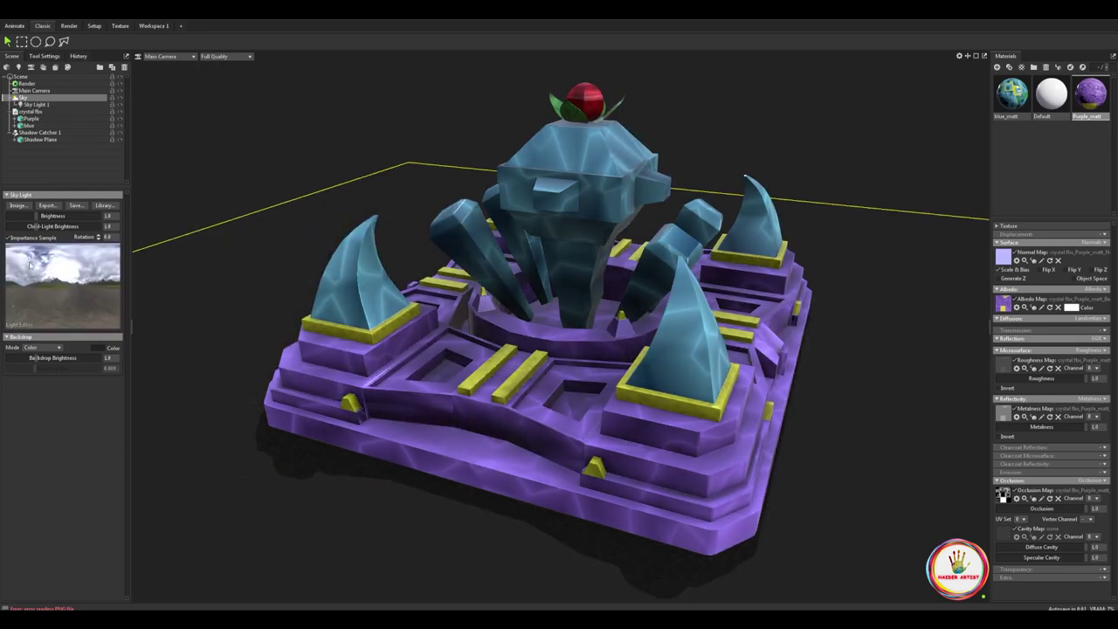
Place two child lights in the sky image, one in its upper-left area and one in its upper-right area
{"action": "left_click_drag", "start_coordinate": [15, 262], "coordinate": [24, 276]}
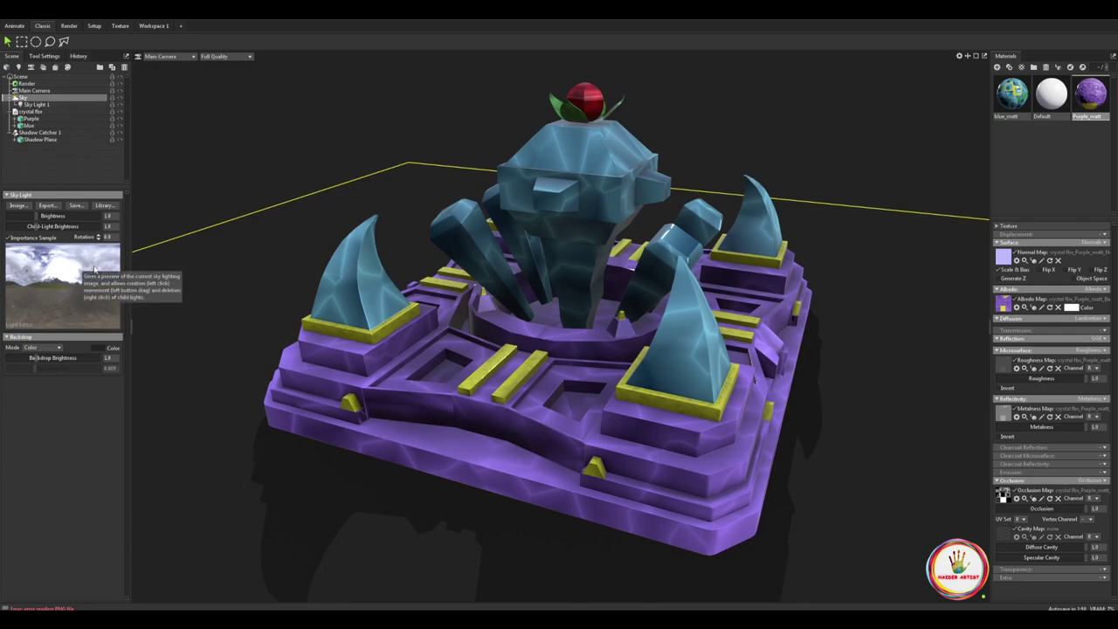
{"action": "left_click", "coordinate": [94, 268]}
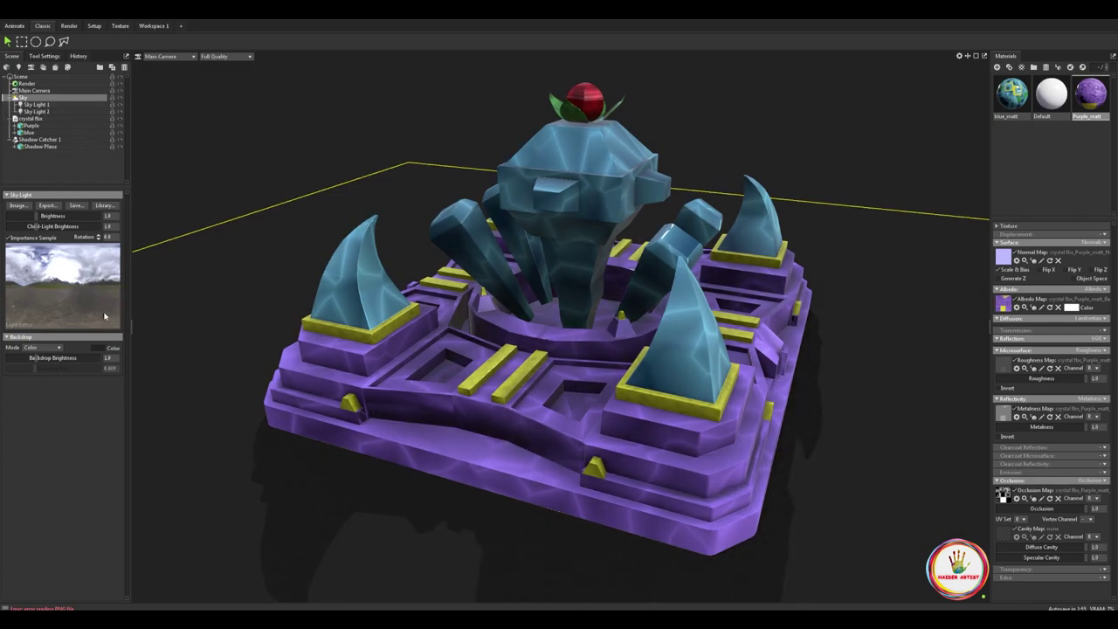
Add a third child light to the sky image and position it in the image's upper-right area
{"action": "left_click_drag", "start_coordinate": [107, 305], "coordinate": [108, 307]}
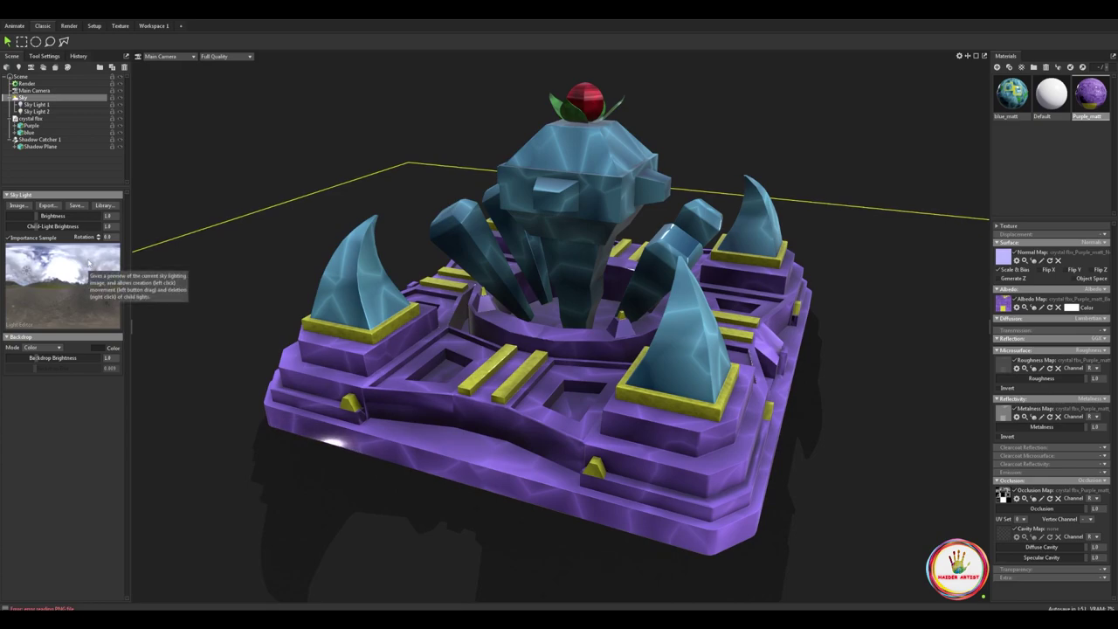
{"action": "left_click", "coordinate": [91, 262]}
{"action": "mouse_move", "coordinate": [127, 253]}
{"action": "left_mouse_down"}
{"action": "mouse_move", "coordinate": [72, 286]}
{"action": "mouse_move", "coordinate": [108, 257]}
{"action": "left_mouse_up"}
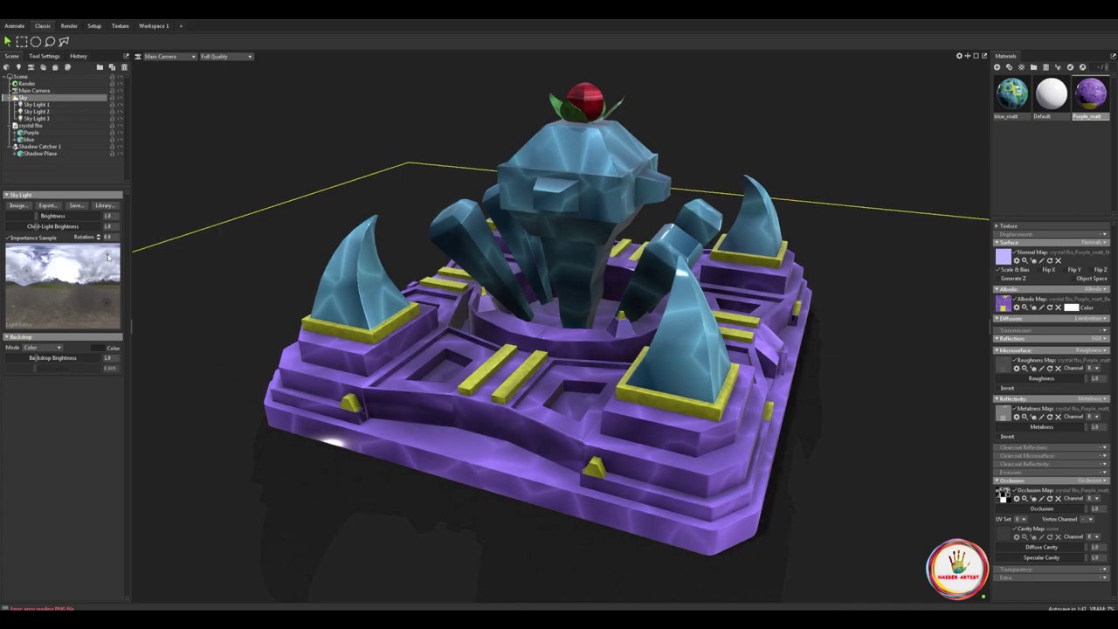
Raise the brightness of Sky Light 1 and tint it a very pale cyan
{"action": "left_click", "coordinate": [36, 105]}
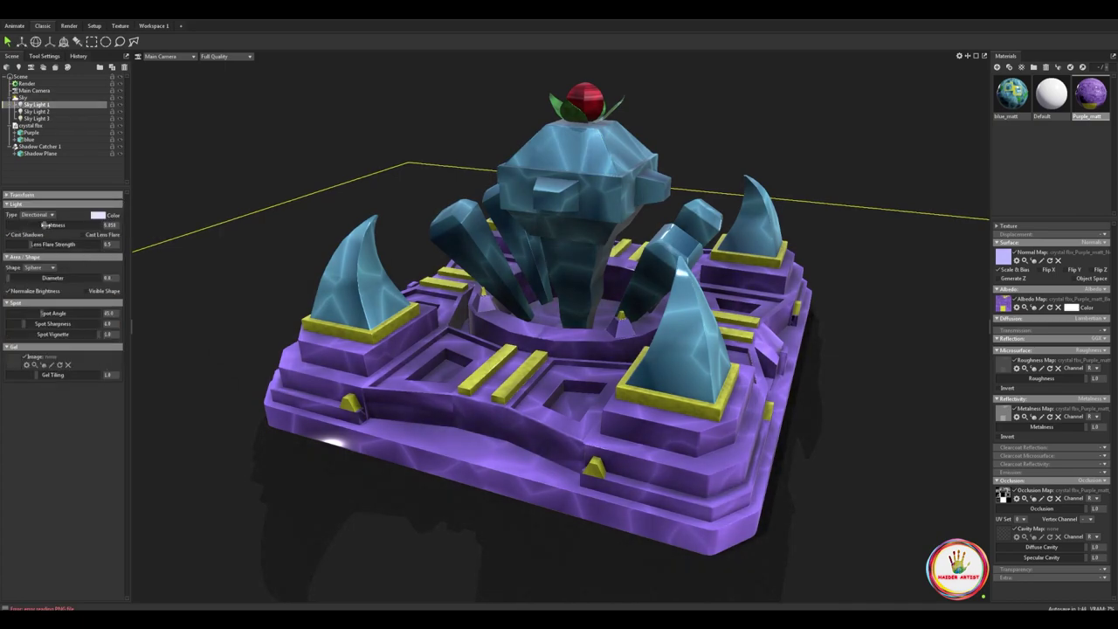
{"action": "left_click_drag", "start_coordinate": [43, 226], "coordinate": [50, 226]}
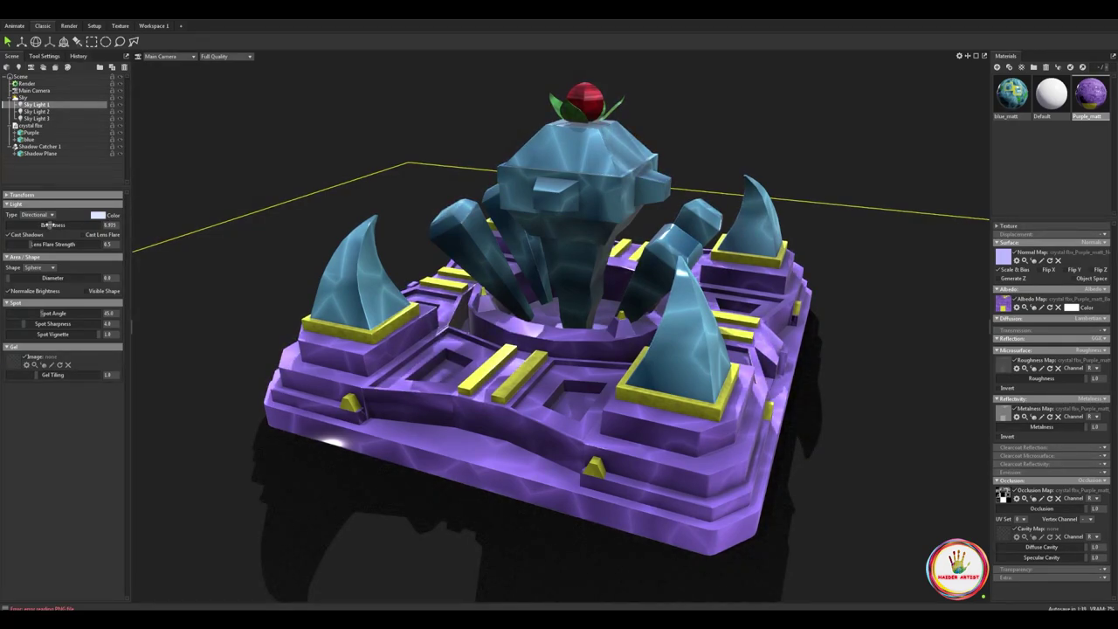
{"action": "left_click", "coordinate": [98, 215]}
{"action": "left_click_drag", "start_coordinate": [575, 348], "coordinate": [575, 344]}
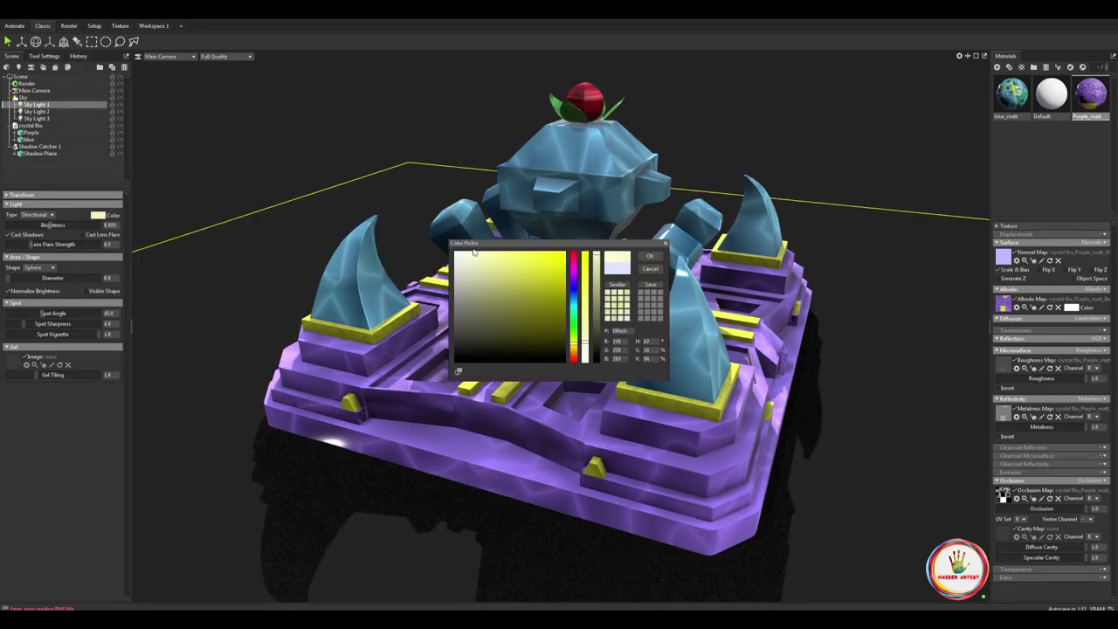
{"action": "left_click", "coordinate": [464, 255]}
{"action": "left_click", "coordinate": [573, 325]}
{"action": "left_click", "coordinate": [460, 251]}
{"action": "left_click", "coordinate": [647, 256]}
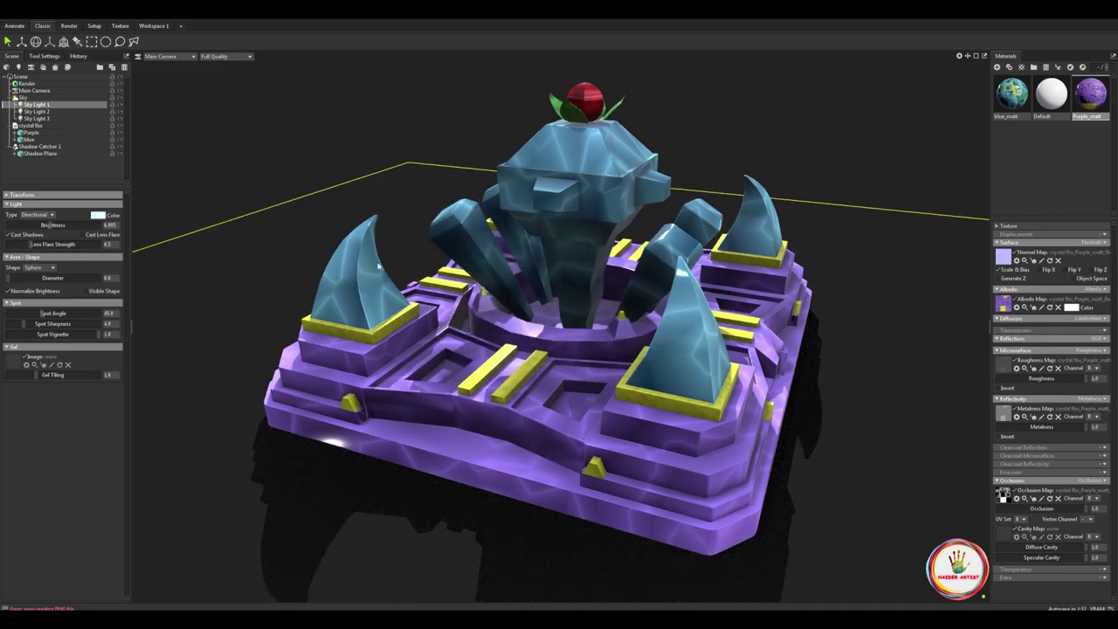
Adjust the brightness of Sky Light 2 and rotate it to redirect its light across the model
{"action": "left_click", "coordinate": [35, 111]}
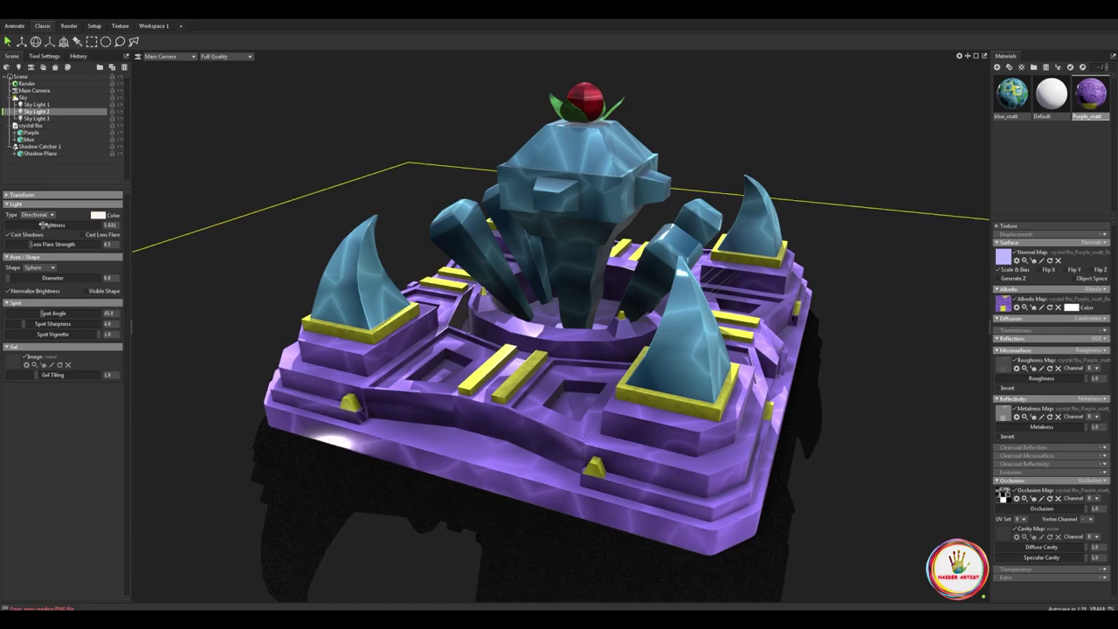
{"action": "left_click_drag", "start_coordinate": [47, 225], "coordinate": [43, 226]}
{"action": "key", "text": "e"}
{"action": "mouse_move", "coordinate": [575, 356]}
{"action": "left_mouse_down"}
{"action": "mouse_move", "coordinate": [589, 345]}
{"action": "mouse_move", "coordinate": [627, 376]}
{"action": "mouse_move", "coordinate": [586, 370]}
{"action": "mouse_move", "coordinate": [597, 362]}
{"action": "mouse_move", "coordinate": [614, 378]}
{"action": "mouse_move", "coordinate": [606, 370]}
{"action": "left_mouse_up"}
{"action": "left_click_drag", "start_coordinate": [43, 226], "coordinate": [46, 225]}
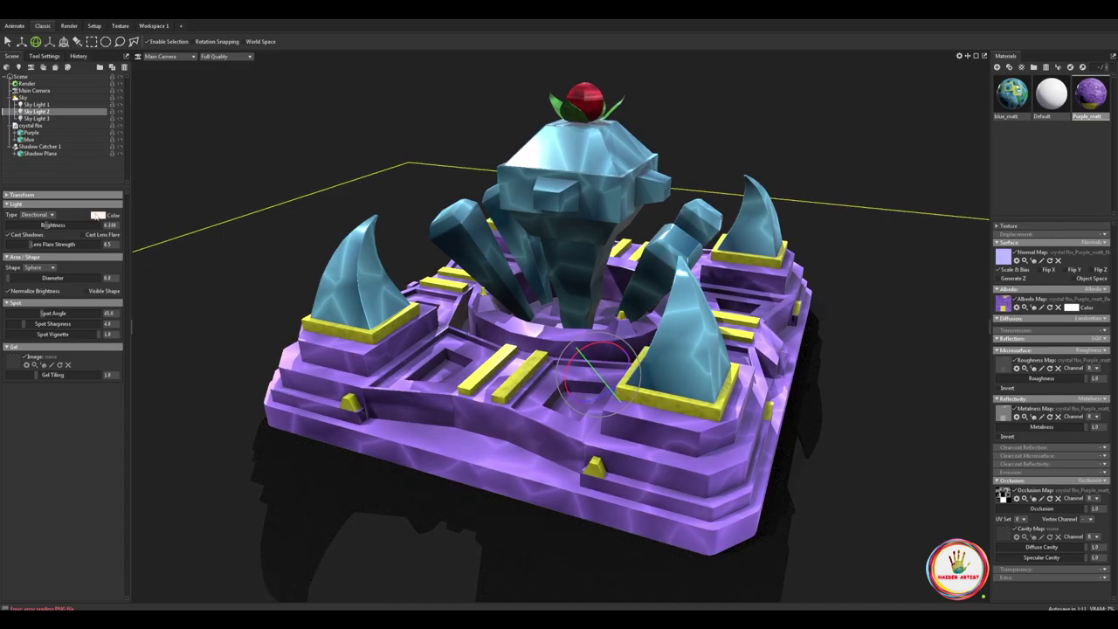
Change the colour of Sky Light 2 to a very pale cyan
{"action": "left_click", "coordinate": [96, 216]}
{"action": "left_click_drag", "start_coordinate": [575, 335], "coordinate": [573, 305]}
{"action": "mouse_move", "coordinate": [484, 294]}
{"action": "left_mouse_down"}
{"action": "mouse_move", "coordinate": [458, 253]}
{"action": "mouse_move", "coordinate": [469, 251]}
{"action": "left_mouse_up"}
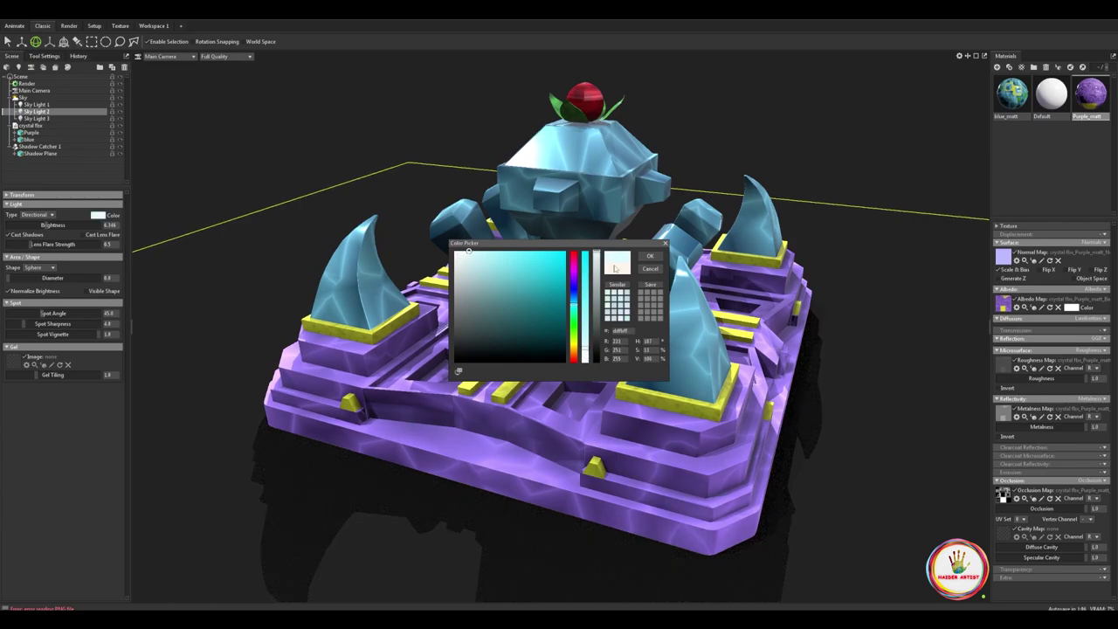
{"action": "left_click", "coordinate": [646, 258]}
Dim Sky Light 3 slightly and rotate it to redirect its light and shadows on the model
{"action": "left_click", "coordinate": [32, 119]}
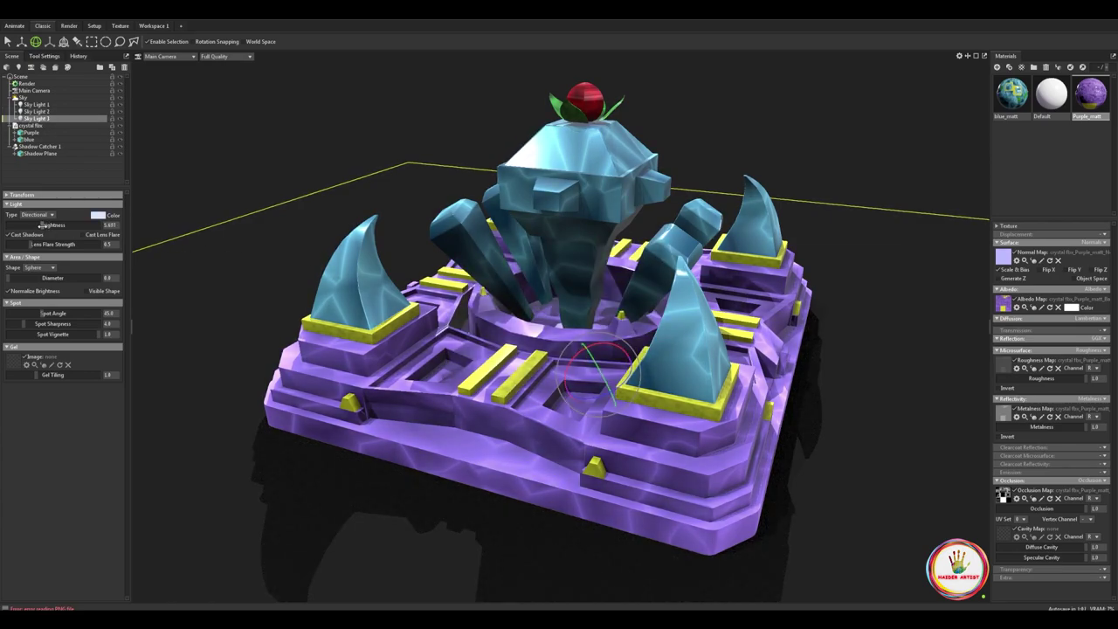
{"action": "mouse_move", "coordinate": [41, 226]}
{"action": "left_mouse_down"}
{"action": "mouse_move", "coordinate": [51, 225]}
{"action": "mouse_move", "coordinate": [38, 226]}
{"action": "left_mouse_up"}
{"action": "left_click_drag", "start_coordinate": [580, 354], "coordinate": [601, 342]}
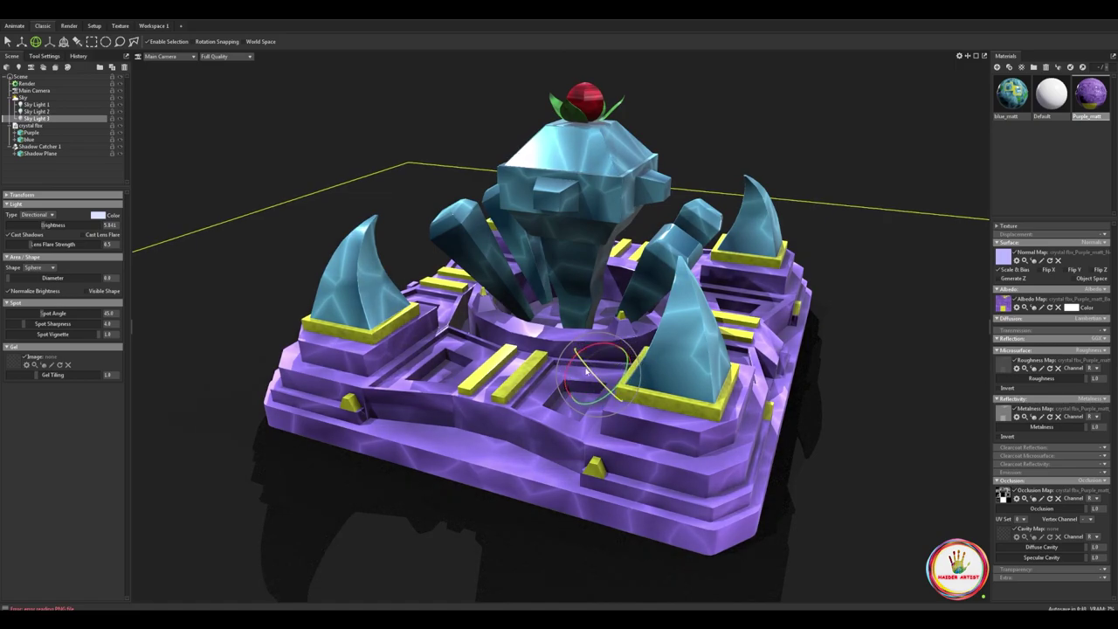
{"action": "left_click_drag", "start_coordinate": [606, 366], "coordinate": [619, 356]}
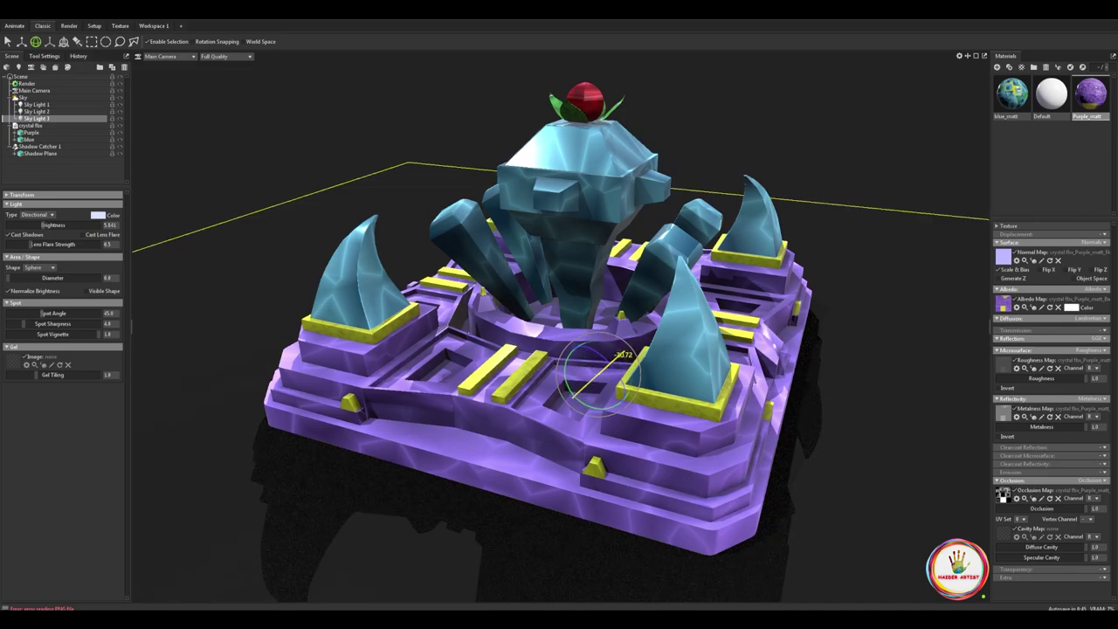
{"action": "mouse_move", "coordinate": [389, 303]}
{"action": "left_mouse_down"}
{"action": "mouse_move", "coordinate": [515, 461]}
{"action": "mouse_move", "coordinate": [470, 456]}
{"action": "mouse_move", "coordinate": [430, 419]}
{"action": "left_mouse_up"}
{"action": "left_click_drag", "start_coordinate": [475, 428], "coordinate": [502, 428], "text": "alt"}
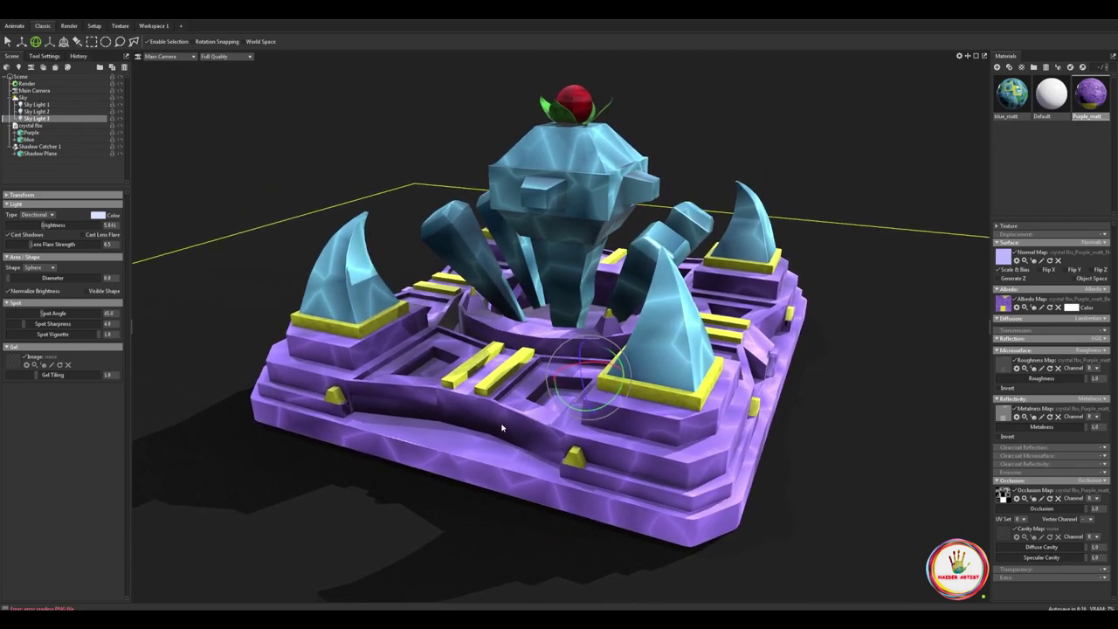
Raise the main camera's bloom brightness for a soft glow and rotate the sky lighting around the model
{"action": "left_click", "coordinate": [35, 90]}
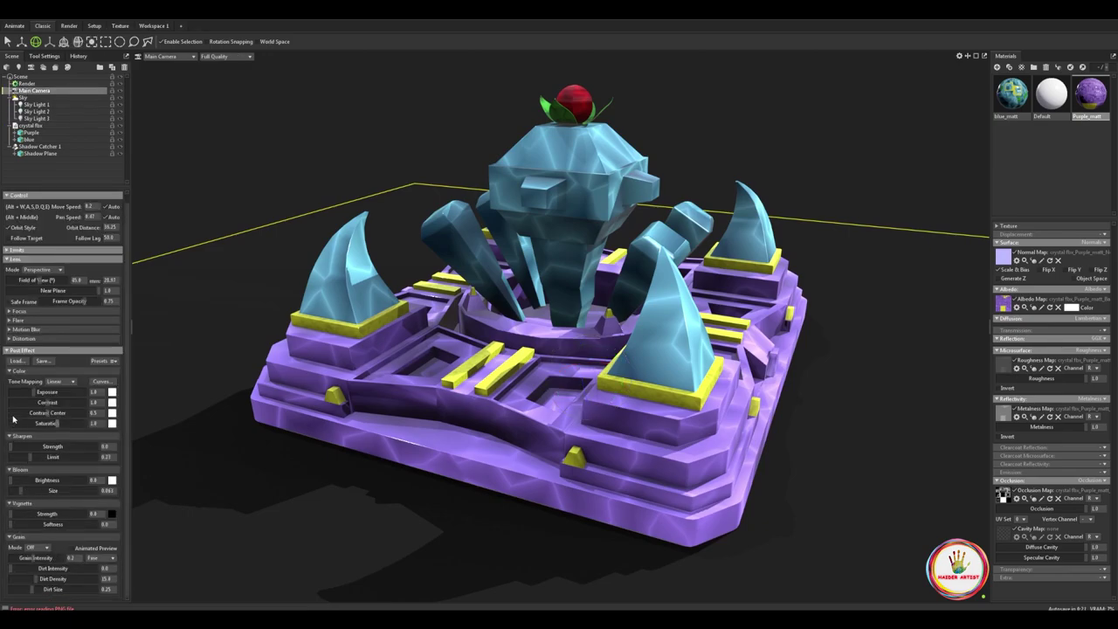
{"action": "left_click_drag", "start_coordinate": [29, 480], "coordinate": [35, 479]}
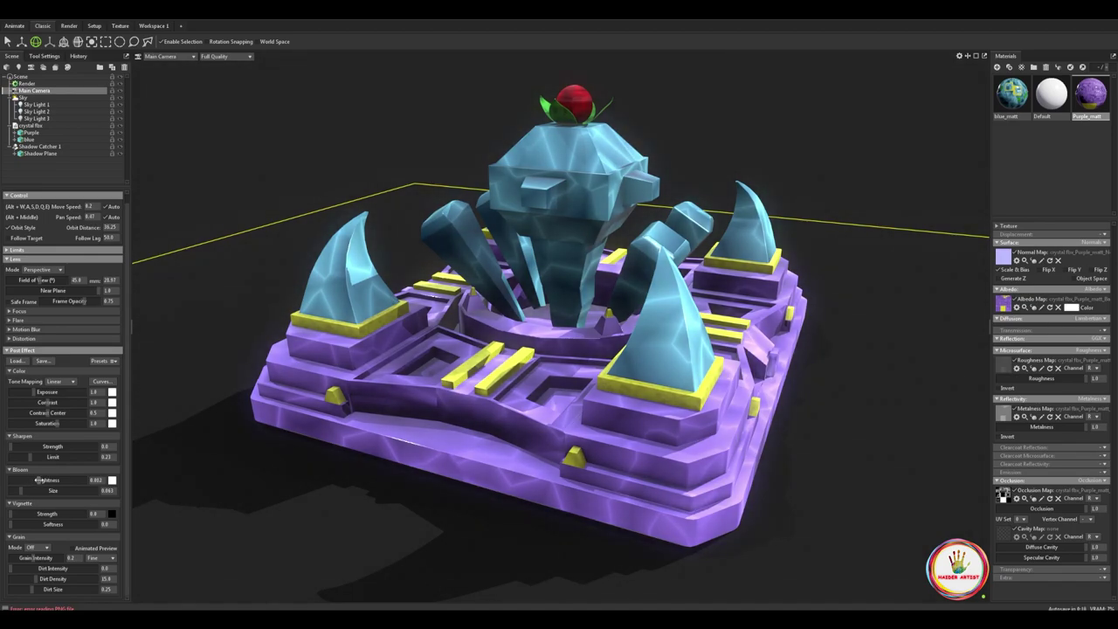
{"action": "left_click_drag", "start_coordinate": [586, 375], "coordinate": [510, 404], "text": "alt"}
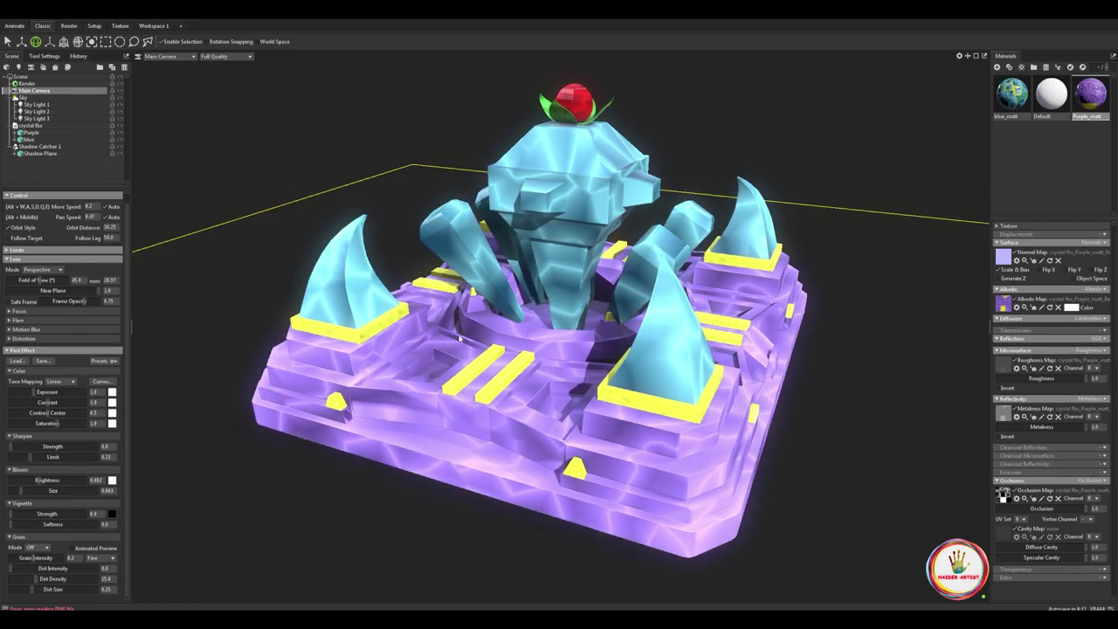
{"action": "left_click_drag", "start_coordinate": [499, 398], "coordinate": [393, 342], "text": "shift"}
{"action": "left_click_drag", "start_coordinate": [564, 385], "coordinate": [567, 394], "text": "alt"}
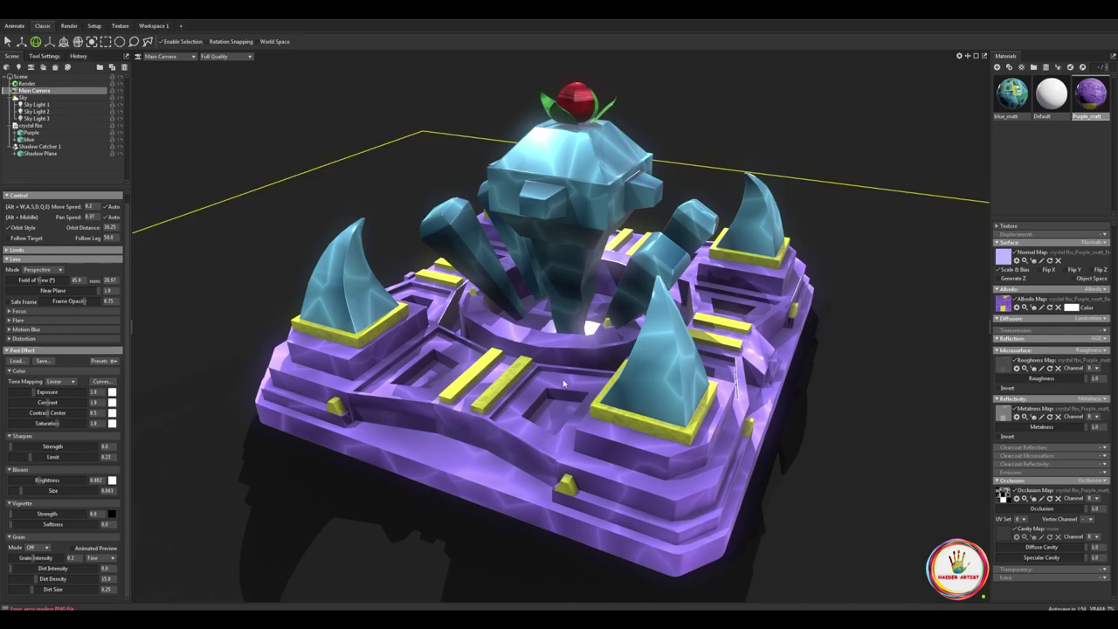
Switch the main camera's tone mapping to ACES and raise its exposure
{"action": "left_click", "coordinate": [23, 97]}
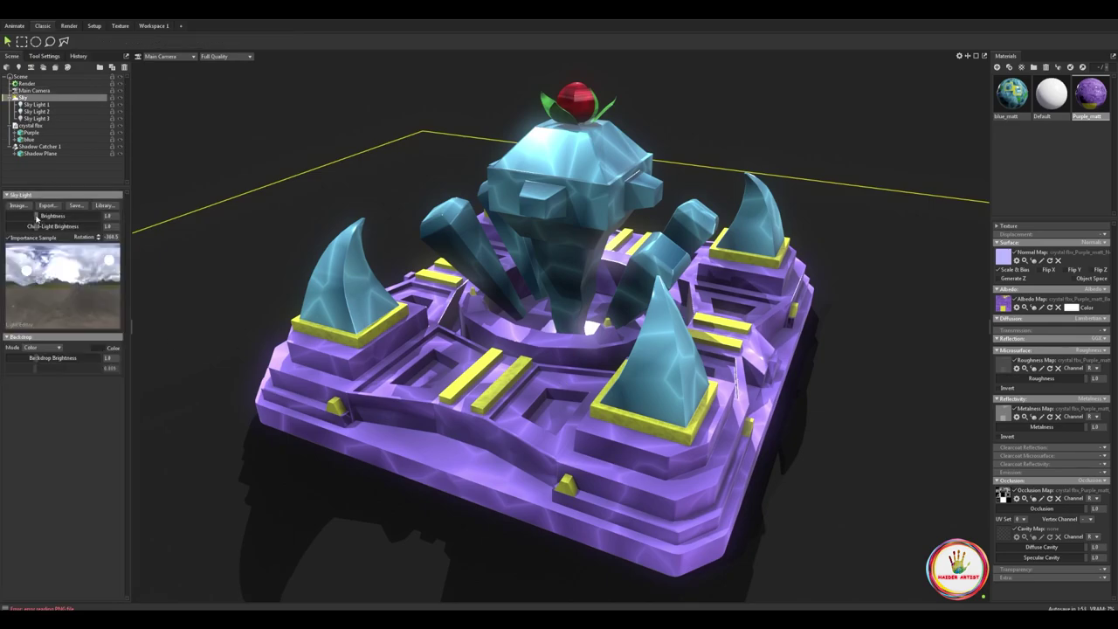
{"action": "left_click", "coordinate": [34, 90]}
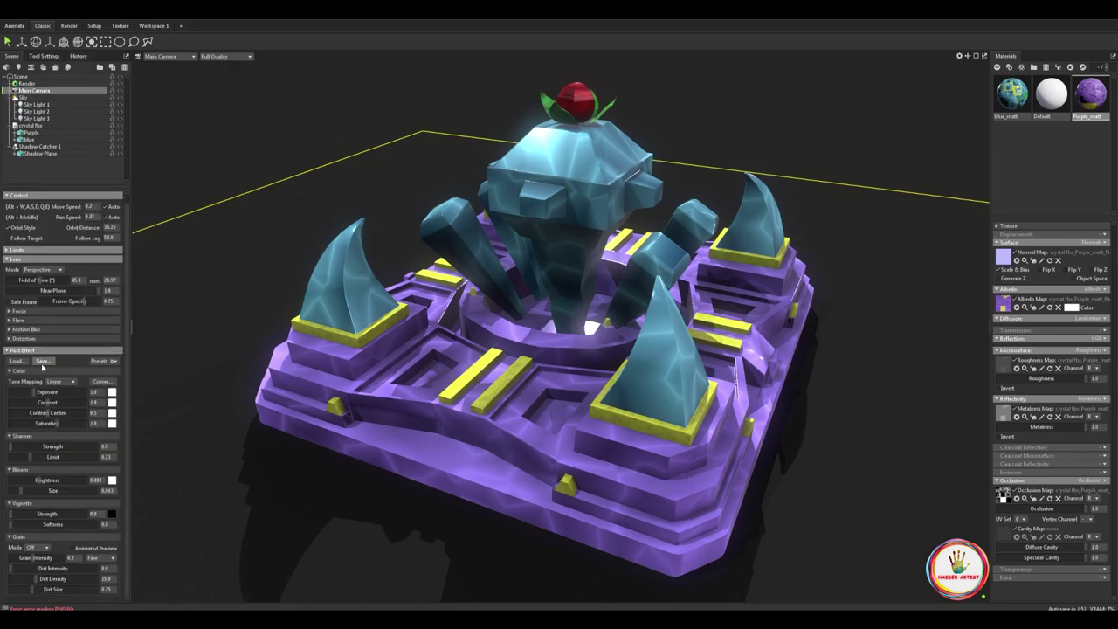
{"action": "left_click", "coordinate": [69, 385]}
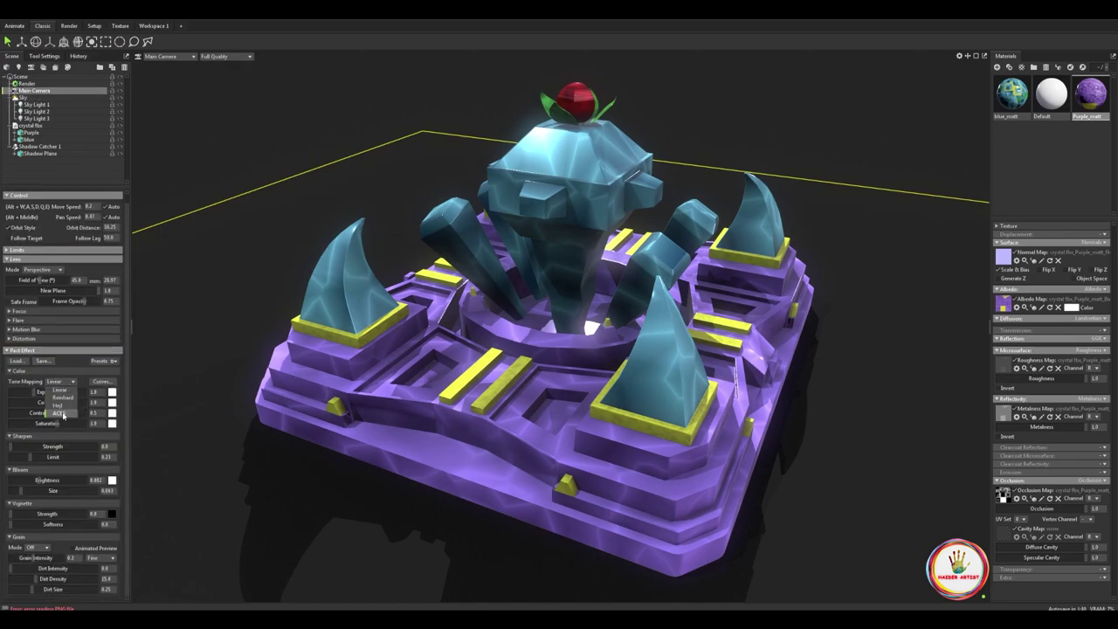
{"action": "left_click", "coordinate": [64, 416]}
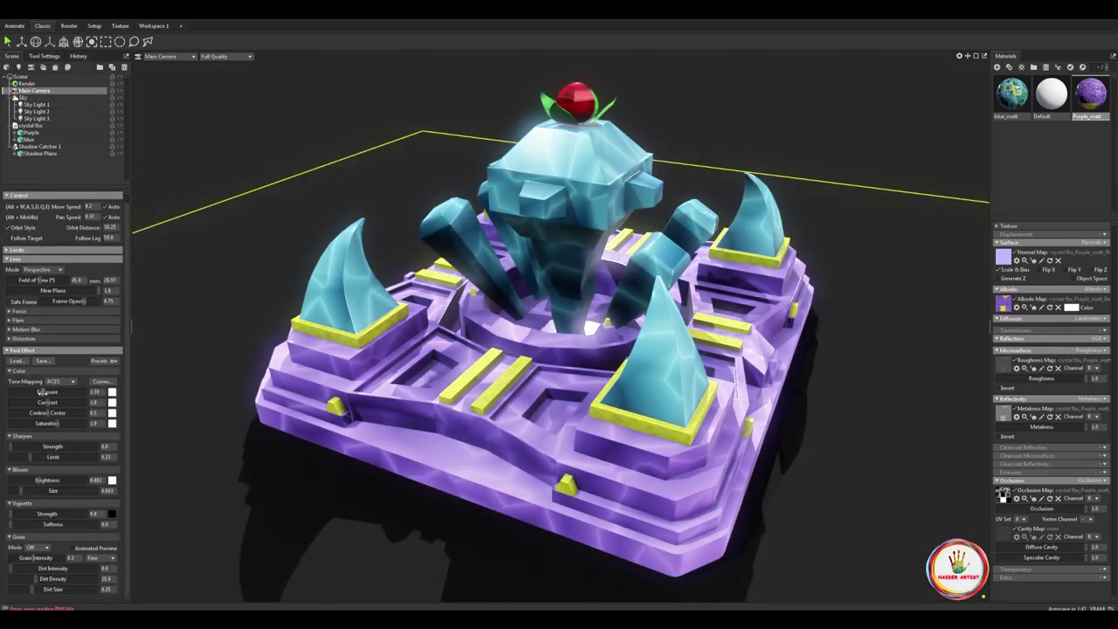
{"action": "left_click_drag", "start_coordinate": [41, 392], "coordinate": [42, 394]}
Lower the sky brightness to 0.454 and reduce the child-light brightness
{"action": "left_click", "coordinate": [23, 97]}
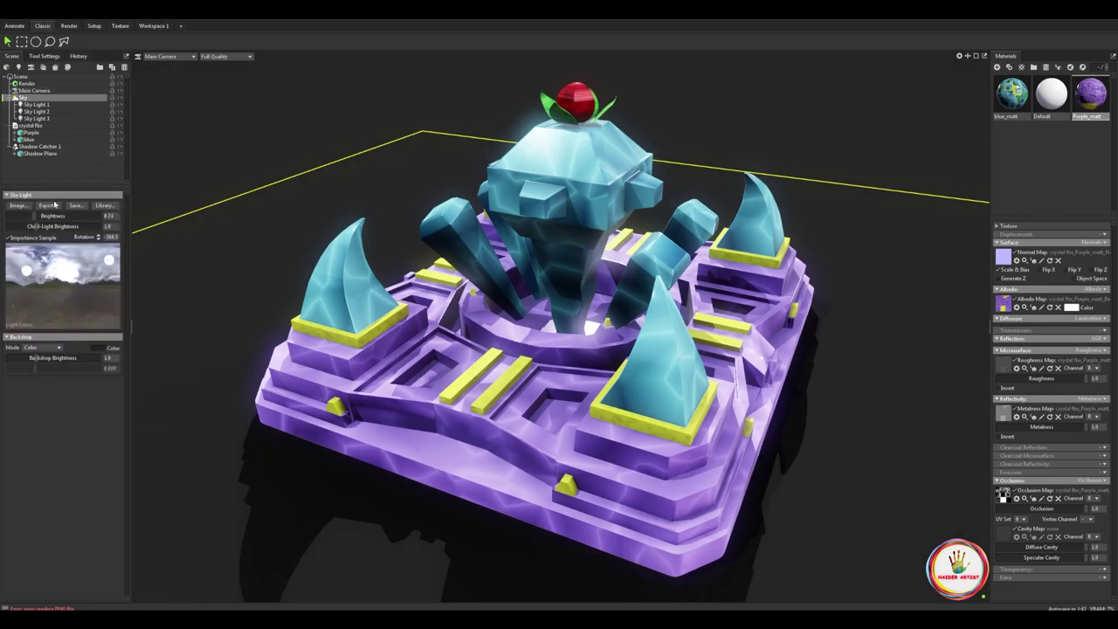
{"action": "mouse_move", "coordinate": [33, 217]}
{"action": "left_mouse_down"}
{"action": "mouse_move", "coordinate": [31, 227]}
{"action": "mouse_move", "coordinate": [33, 216]}
{"action": "left_mouse_up"}
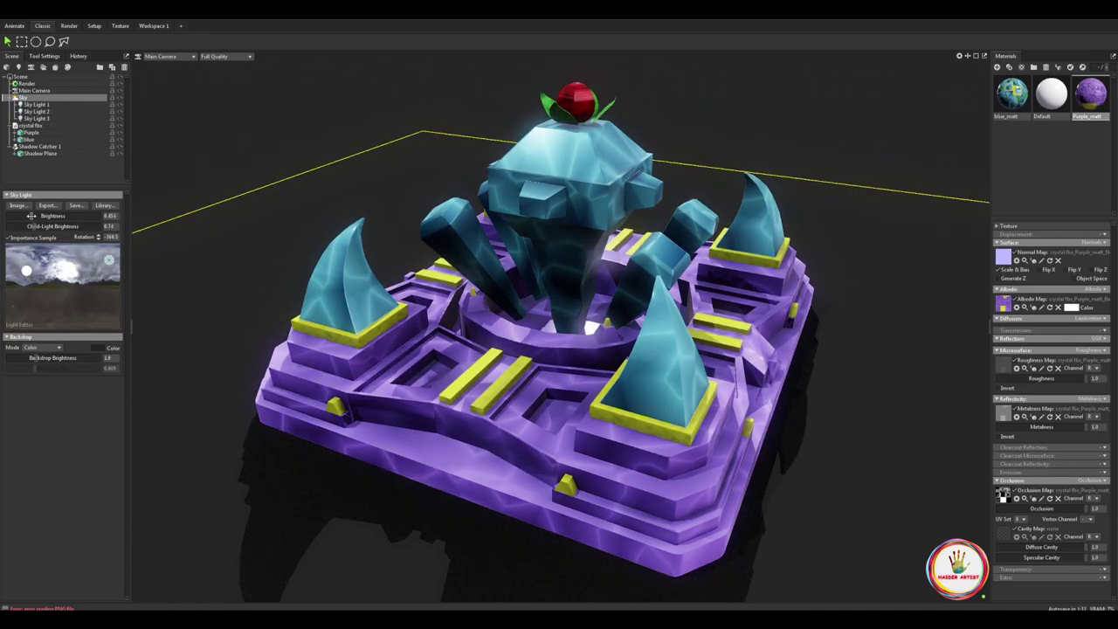
Fine-tune the main camera's exposure and contrast, undo the last adjustment and check the model
{"action": "left_click", "coordinate": [35, 90]}
{"action": "mouse_move", "coordinate": [46, 400]}
{"action": "left_mouse_down"}
{"action": "mouse_move", "coordinate": [55, 410]}
{"action": "mouse_move", "coordinate": [42, 411]}
{"action": "left_mouse_up"}
{"action": "key", "text": "ctrl+z"}
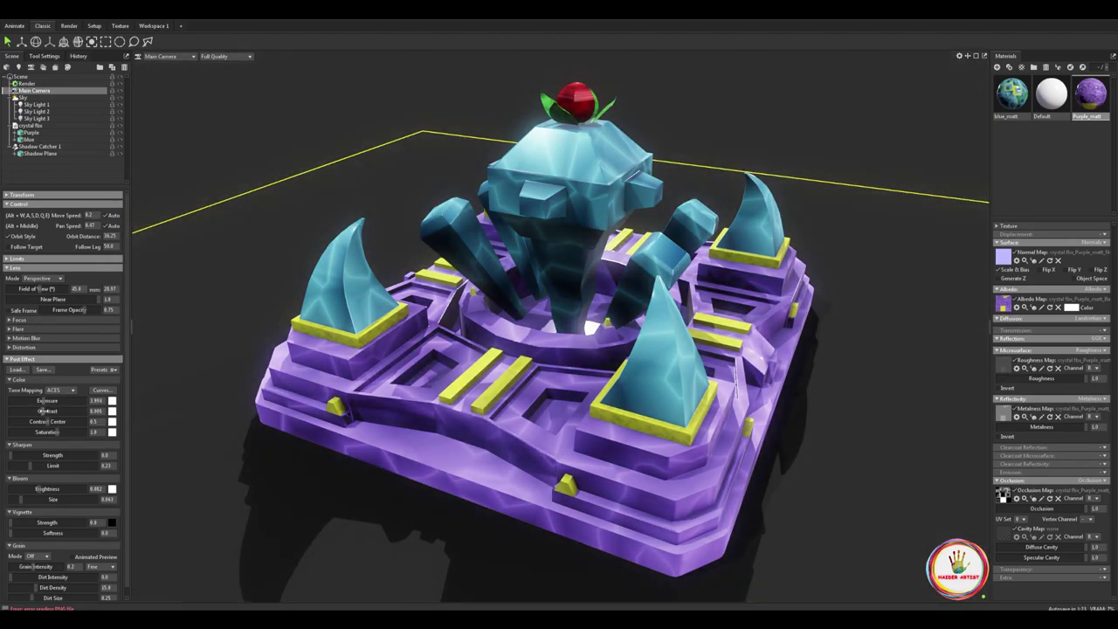
{"action": "left_click", "coordinate": [330, 436]}
{"action": "mouse_move", "coordinate": [330, 482]}
{"action": "left_mouse_down", "text": "alt"}
{"action": "mouse_move", "coordinate": [345, 447]}
{"action": "mouse_move", "coordinate": [354, 458]}
{"action": "left_mouse_up", "text": "alt"}
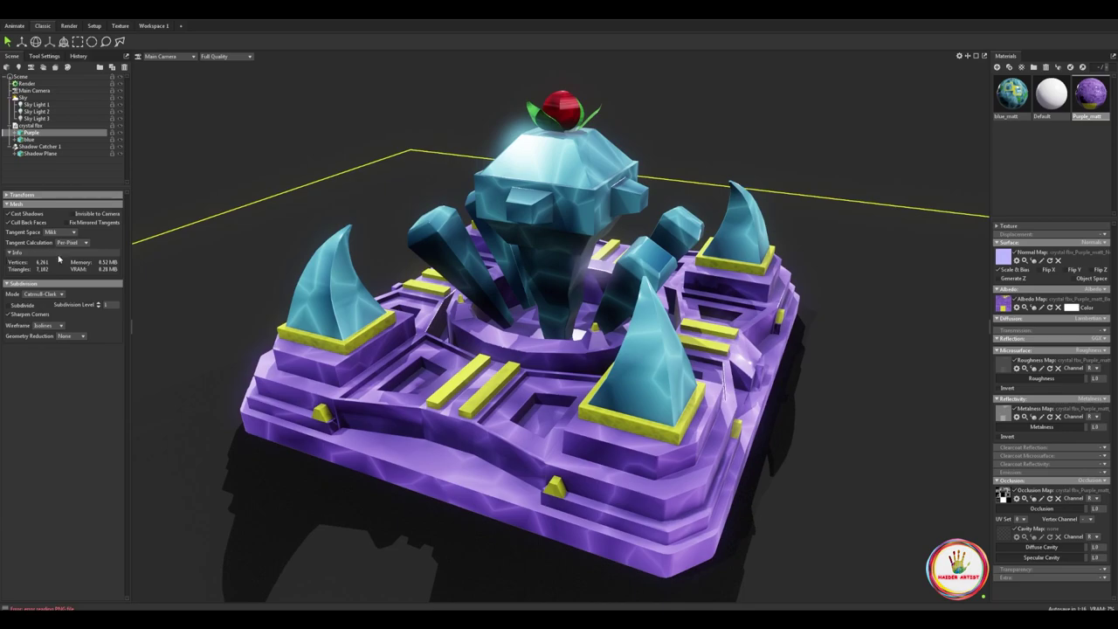
Add a vignette to the main camera with strength and softness both at about half
{"action": "left_click", "coordinate": [34, 97]}
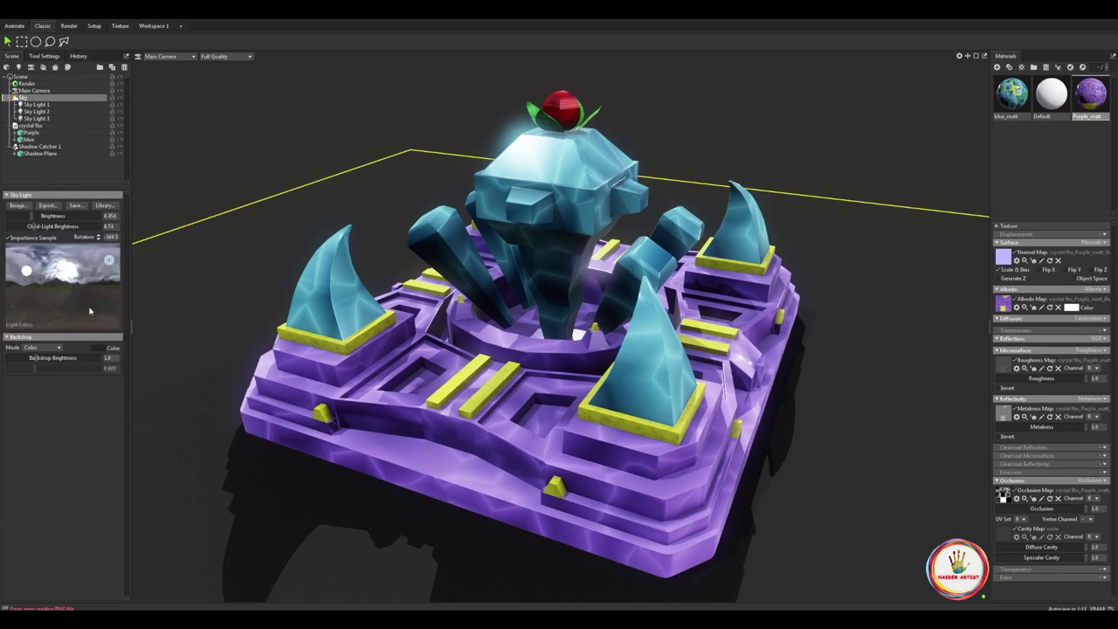
{"action": "left_click", "coordinate": [46, 90]}
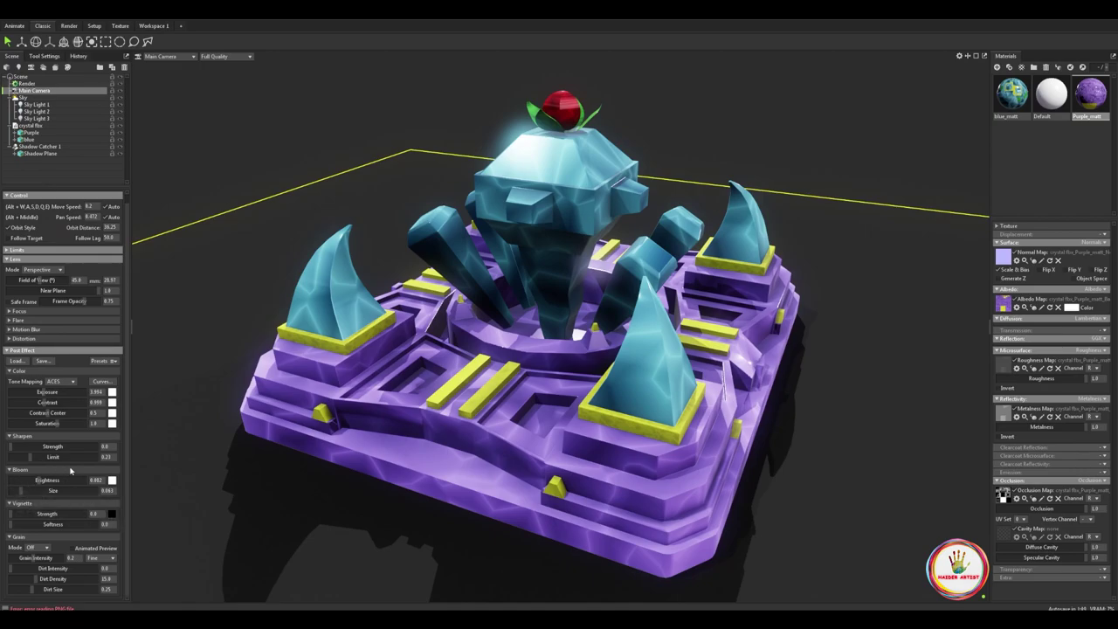
{"action": "mouse_move", "coordinate": [29, 513]}
{"action": "left_mouse_down"}
{"action": "mouse_move", "coordinate": [48, 514]}
{"action": "mouse_move", "coordinate": [27, 524]}
{"action": "left_mouse_up"}
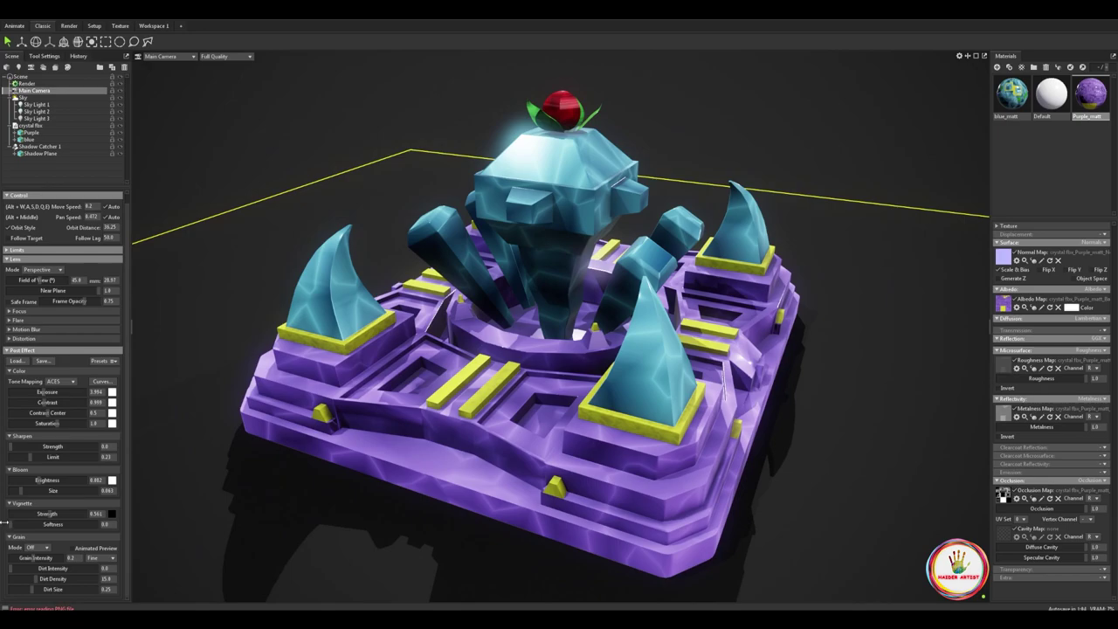
{"action": "mouse_move", "coordinate": [507, 420]}
{"action": "left_mouse_down", "text": "alt"}
{"action": "mouse_move", "coordinate": [488, 429]}
{"action": "mouse_move", "coordinate": [520, 429]}
{"action": "left_mouse_up", "text": "alt"}
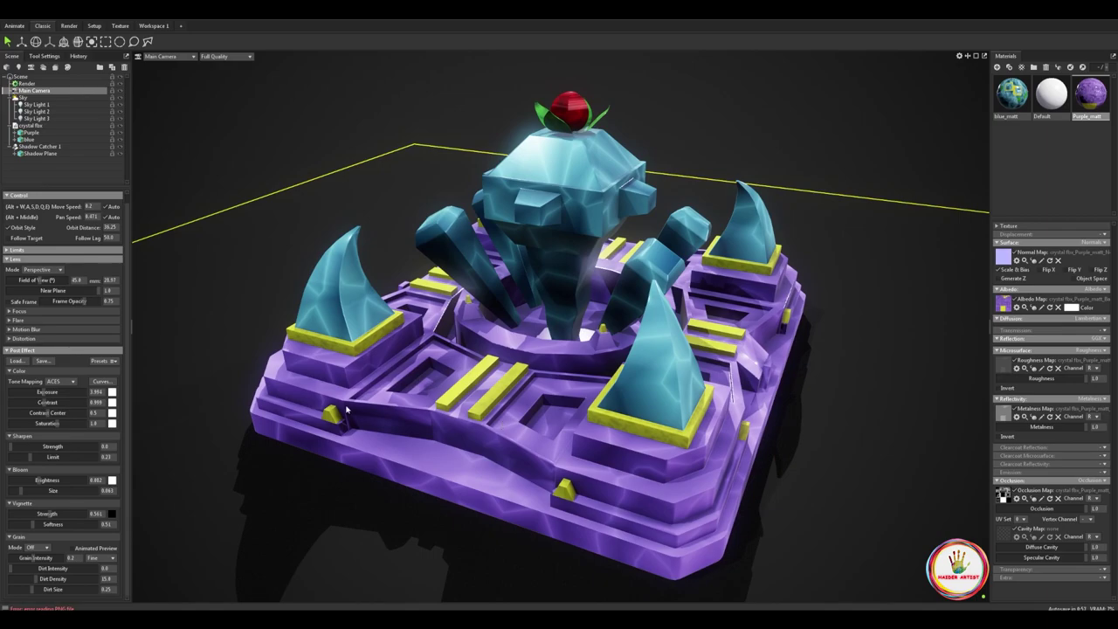
Set the render's image output resolution to 2560 x 2560
{"action": "left_click", "coordinate": [38, 82]}
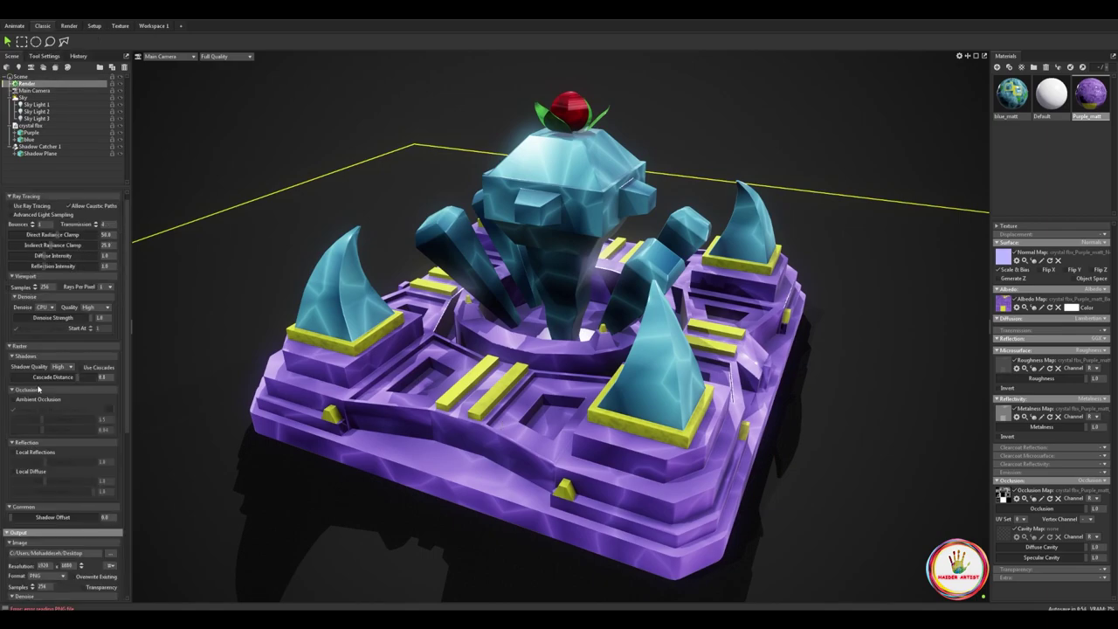
{"action": "scroll", "coordinate": [39, 389], "scroll_direction": "down", "scroll_amount": 5}
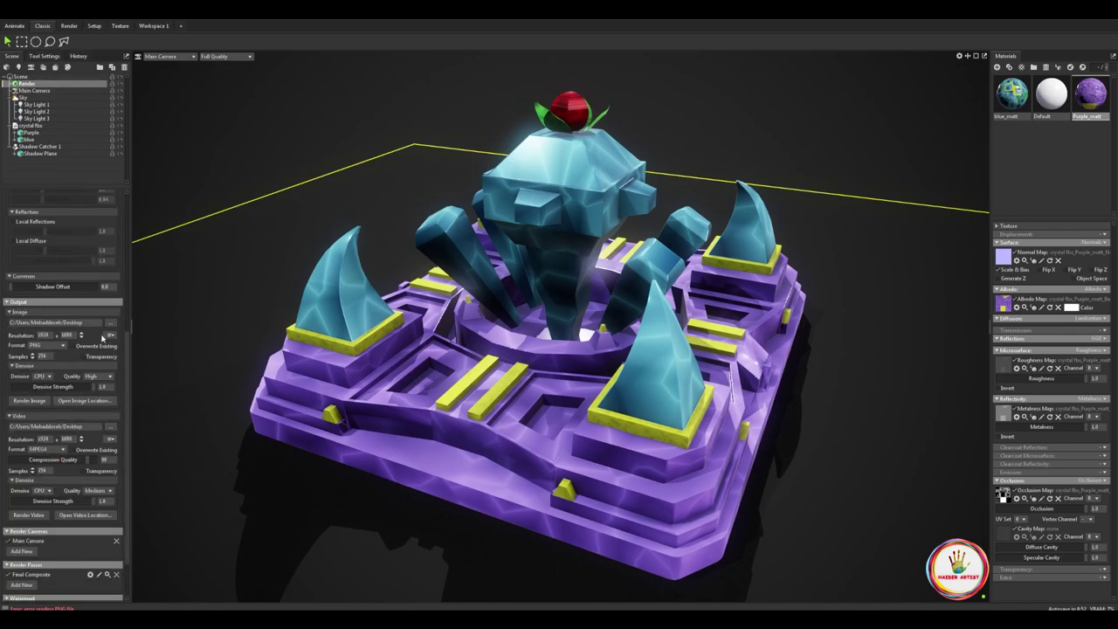
{"action": "left_click", "coordinate": [109, 336]}
{"action": "left_click", "coordinate": [92, 372]}
{"action": "type", "text": "256"}
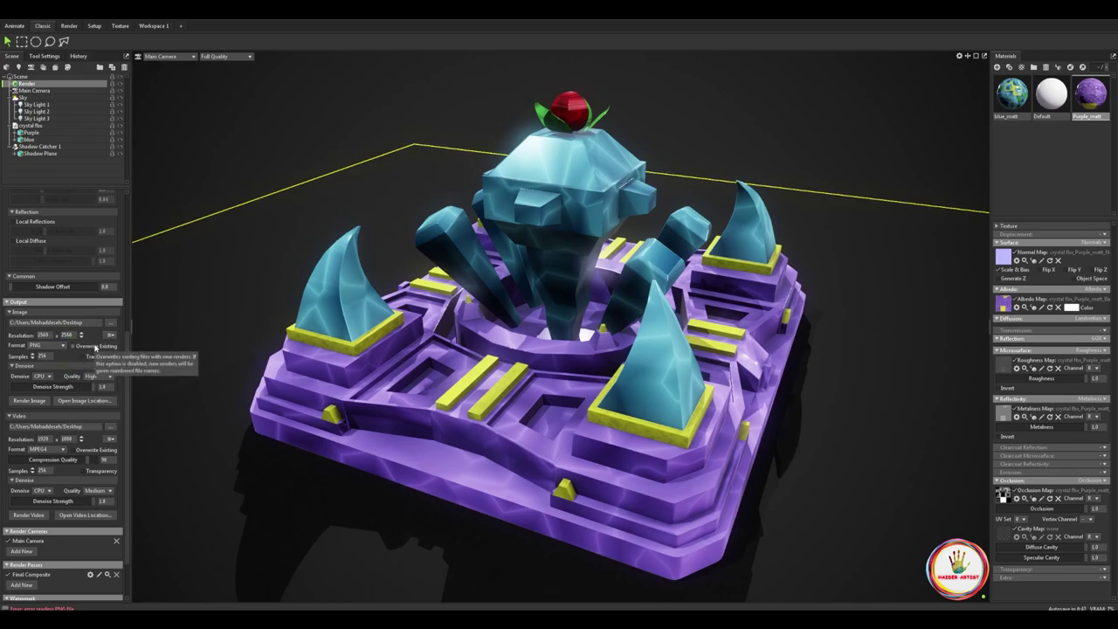
Turn on the main camera's safe frame and fit the whole model inside the square frame
{"action": "left_click", "coordinate": [35, 90]}
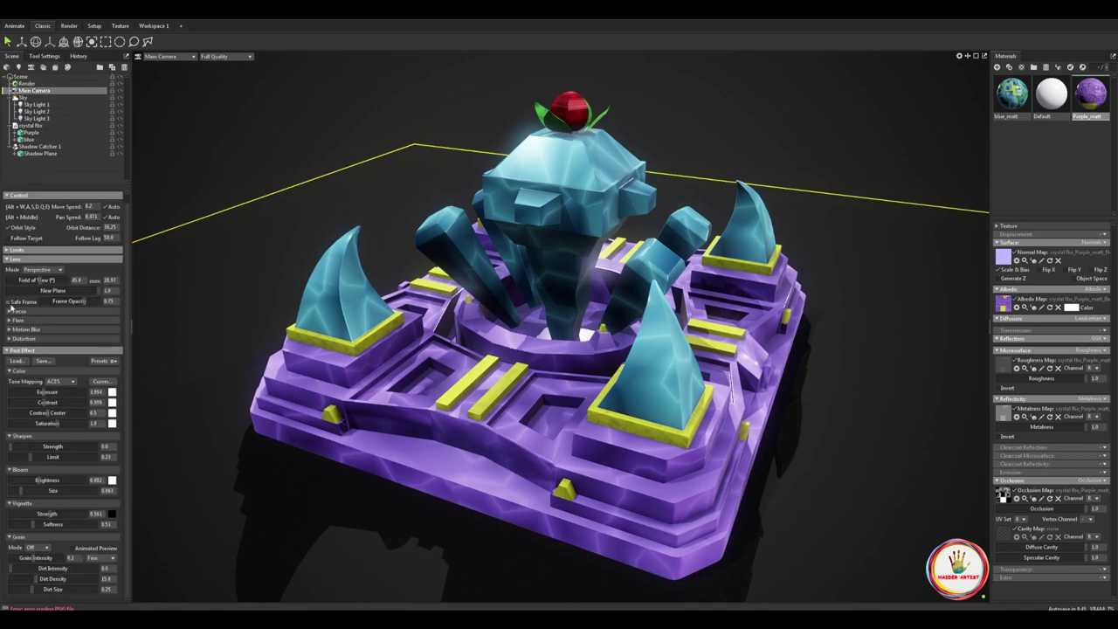
{"action": "left_click", "coordinate": [10, 304]}
{"action": "left_click", "coordinate": [26, 83]}
{"action": "left_click_drag", "start_coordinate": [633, 357], "coordinate": [652, 370]}
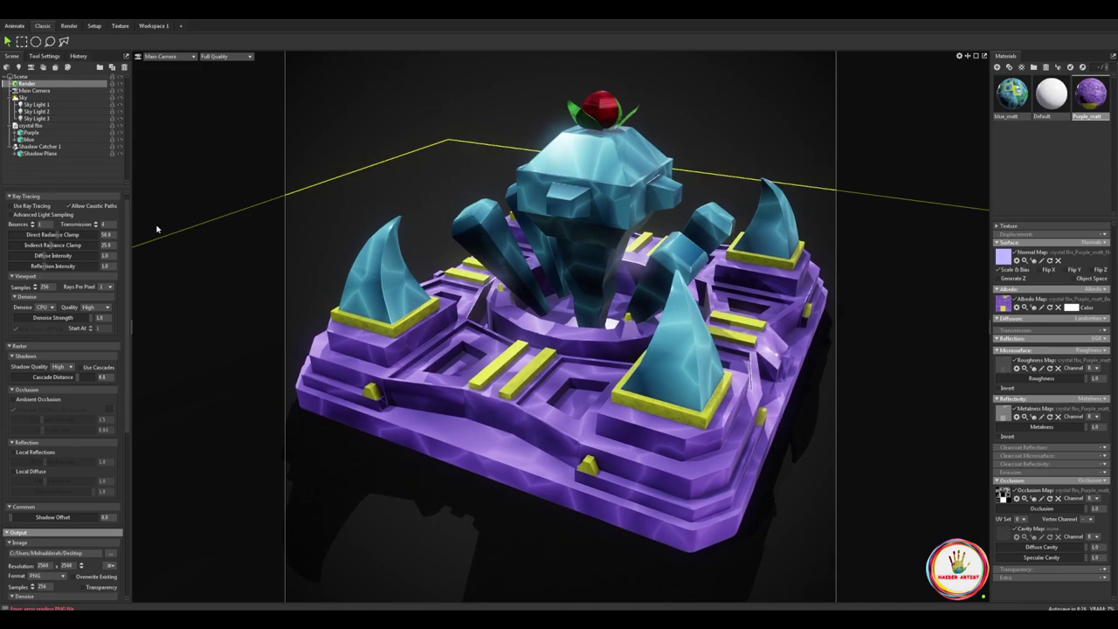
{"action": "left_click", "coordinate": [22, 92]}
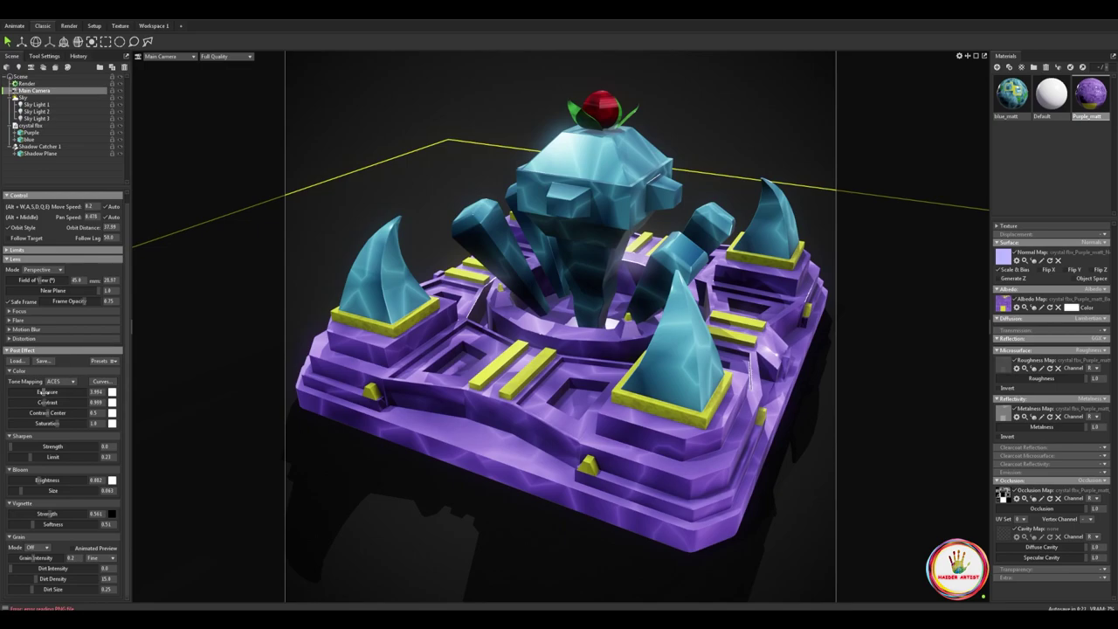
Raise the main camera's exposure slightly and fine-tune its contrast in the post effects
{"action": "left_click_drag", "start_coordinate": [44, 395], "coordinate": [50, 392]}
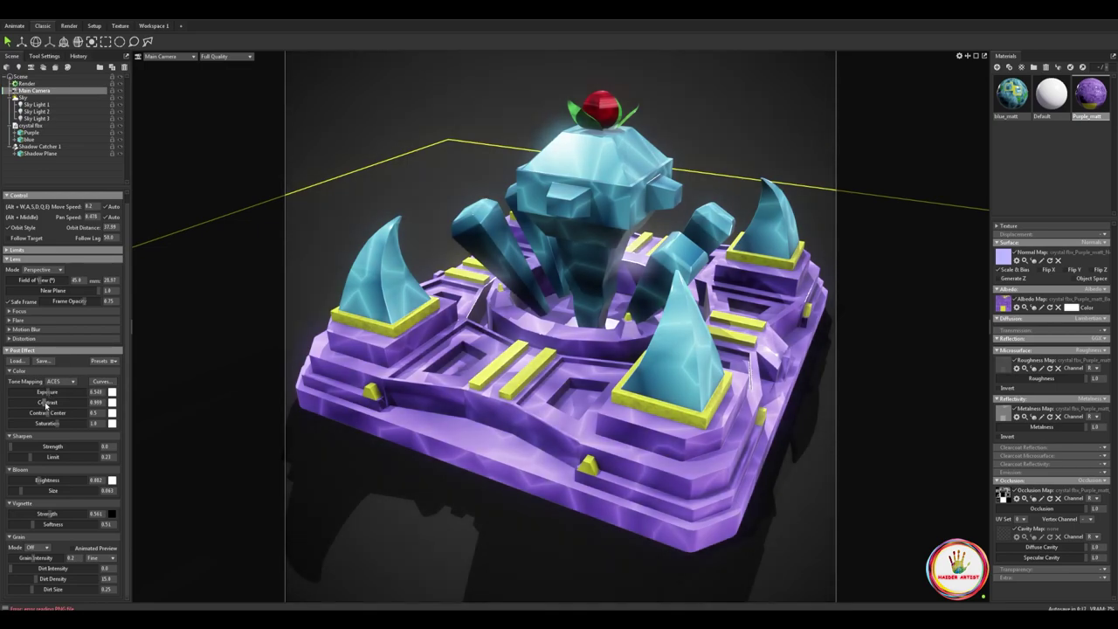
{"action": "left_click_drag", "start_coordinate": [42, 402], "coordinate": [47, 392]}
{"action": "left_click", "coordinate": [26, 97]}
Tint Sky Light 1 a pale warm orange with RGB about 255, 225, 166 and readjust its brightness
{"action": "left_click", "coordinate": [37, 104]}
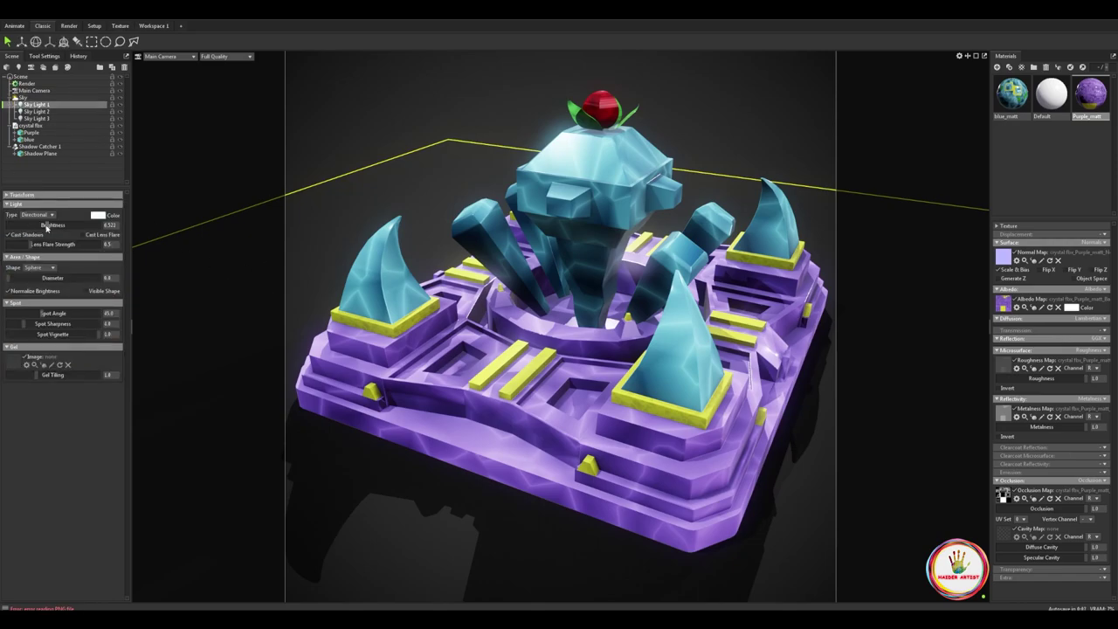
{"action": "left_click_drag", "start_coordinate": [48, 225], "coordinate": [45, 225]}
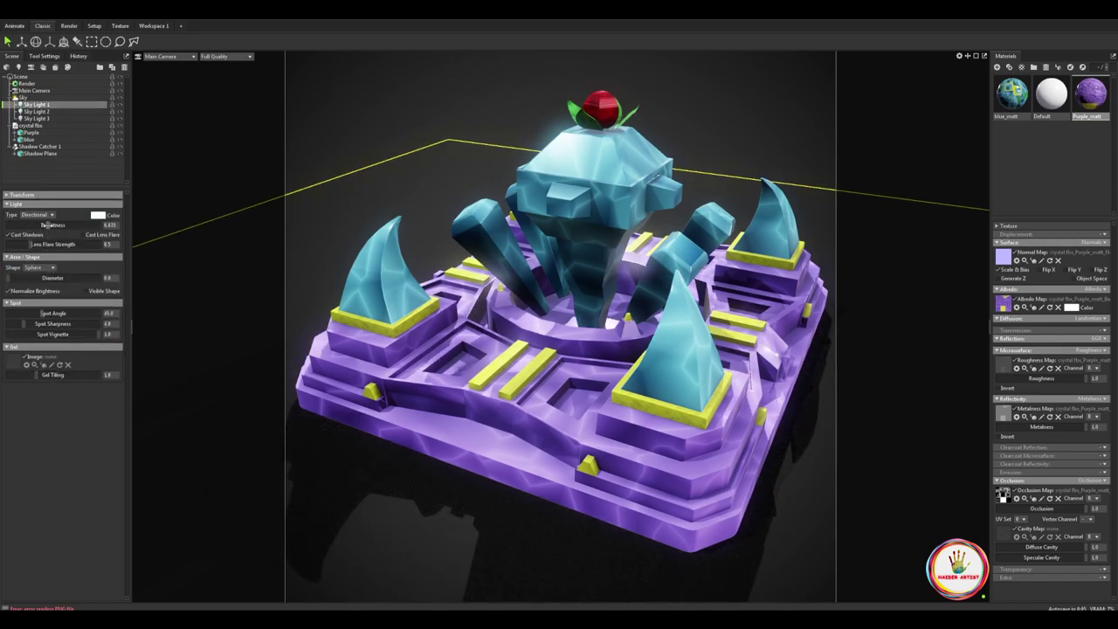
{"action": "left_click", "coordinate": [98, 215]}
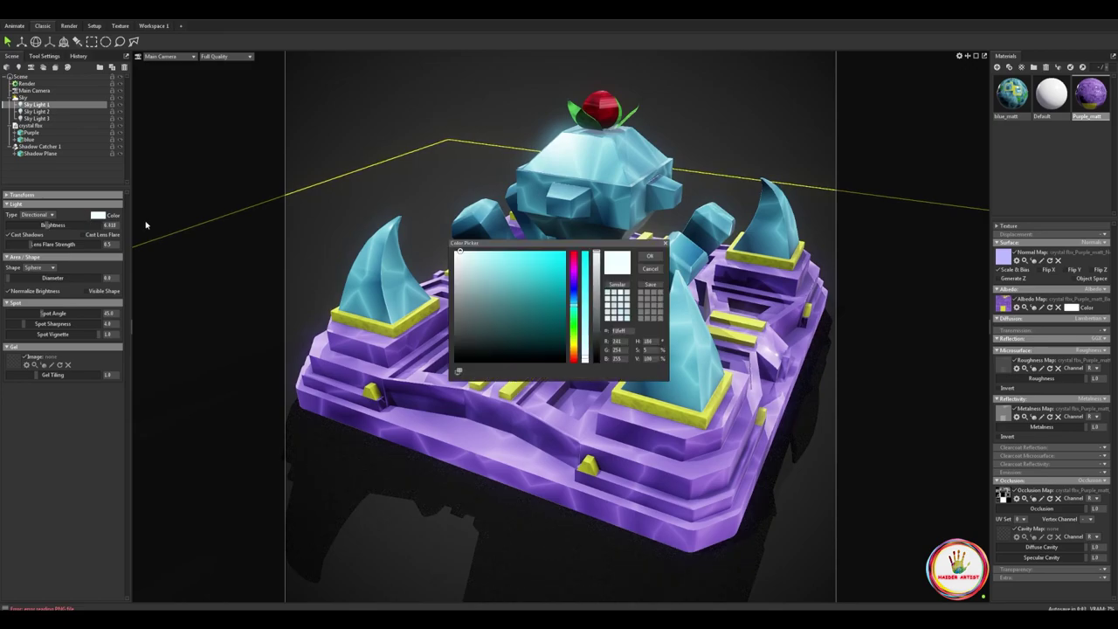
{"action": "left_click", "coordinate": [573, 339]}
{"action": "mouse_move", "coordinate": [490, 264]}
{"action": "left_mouse_down"}
{"action": "mouse_move", "coordinate": [456, 237]}
{"action": "mouse_move", "coordinate": [482, 267]}
{"action": "left_mouse_up"}
{"action": "left_click_drag", "start_coordinate": [573, 341], "coordinate": [574, 347]}
{"action": "mouse_move", "coordinate": [506, 275]}
{"action": "left_mouse_down"}
{"action": "mouse_move", "coordinate": [530, 285]}
{"action": "mouse_move", "coordinate": [536, 268]}
{"action": "left_mouse_up"}
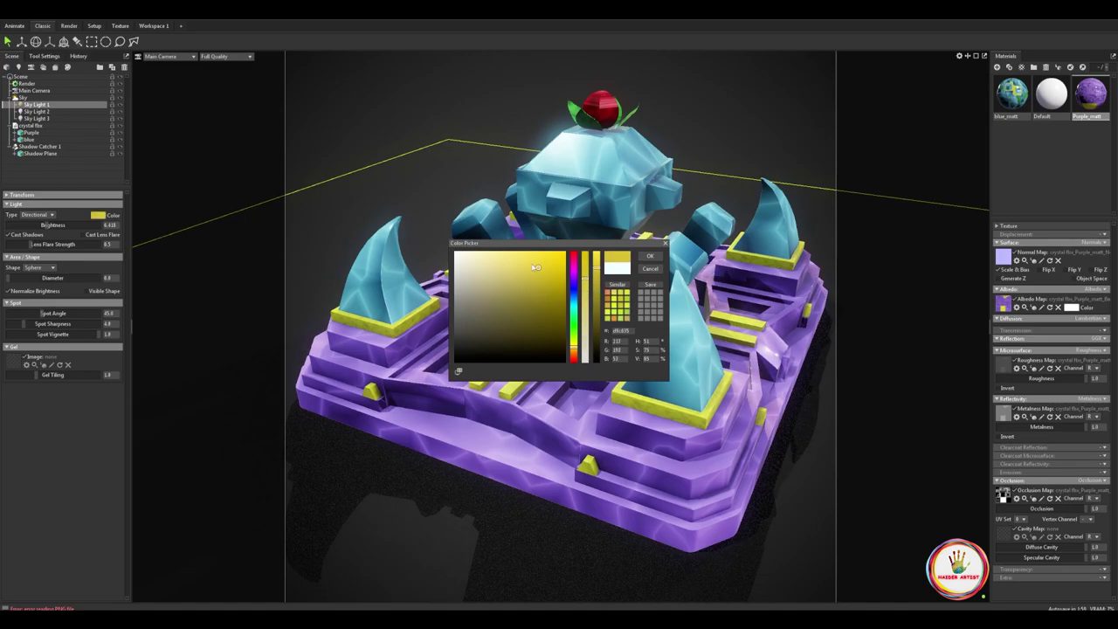
{"action": "left_click", "coordinate": [573, 356]}
{"action": "left_click", "coordinate": [505, 251]}
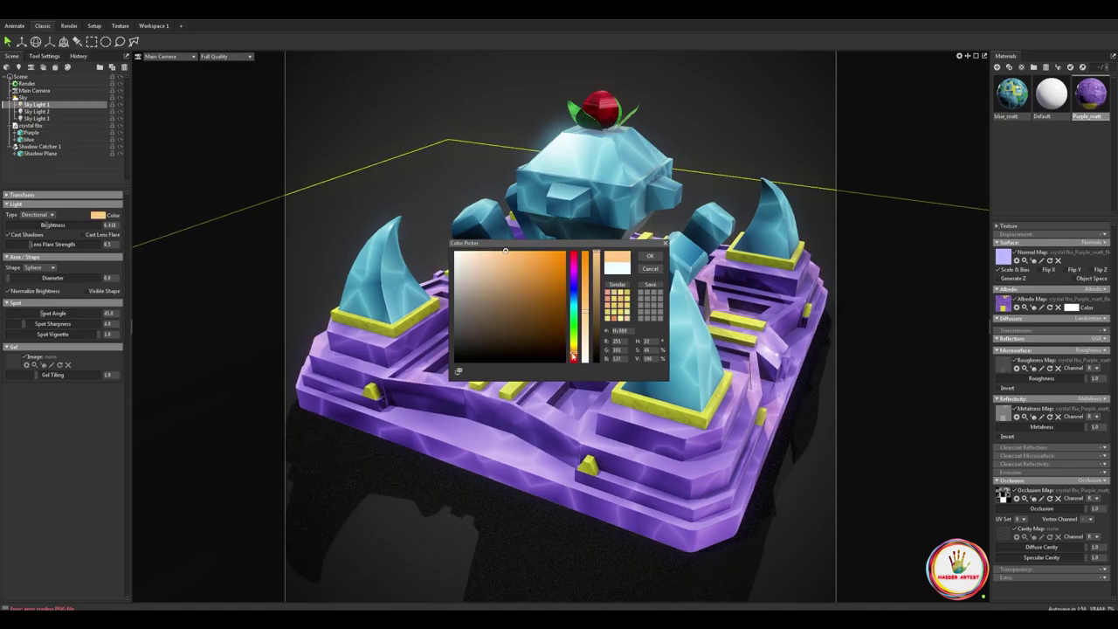
{"action": "left_click_drag", "start_coordinate": [572, 355], "coordinate": [574, 351]}
{"action": "left_click_drag", "start_coordinate": [498, 266], "coordinate": [493, 250]}
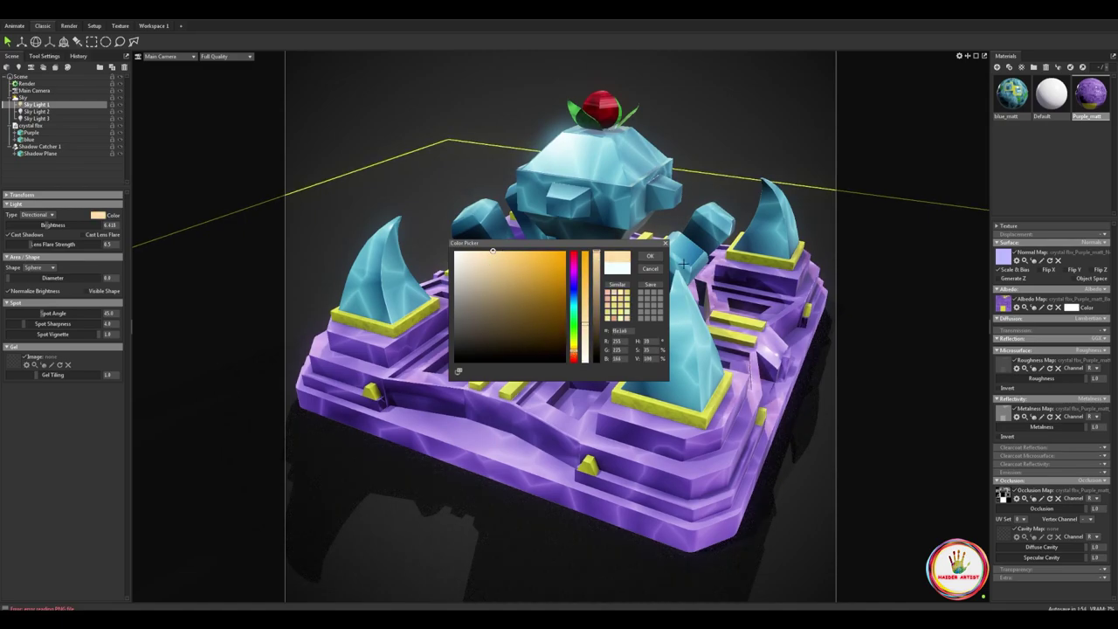
{"action": "left_click", "coordinate": [650, 256]}
{"action": "mouse_move", "coordinate": [64, 225]}
{"action": "left_mouse_down"}
{"action": "mouse_move", "coordinate": [35, 225]}
{"action": "mouse_move", "coordinate": [48, 225]}
{"action": "left_mouse_up"}
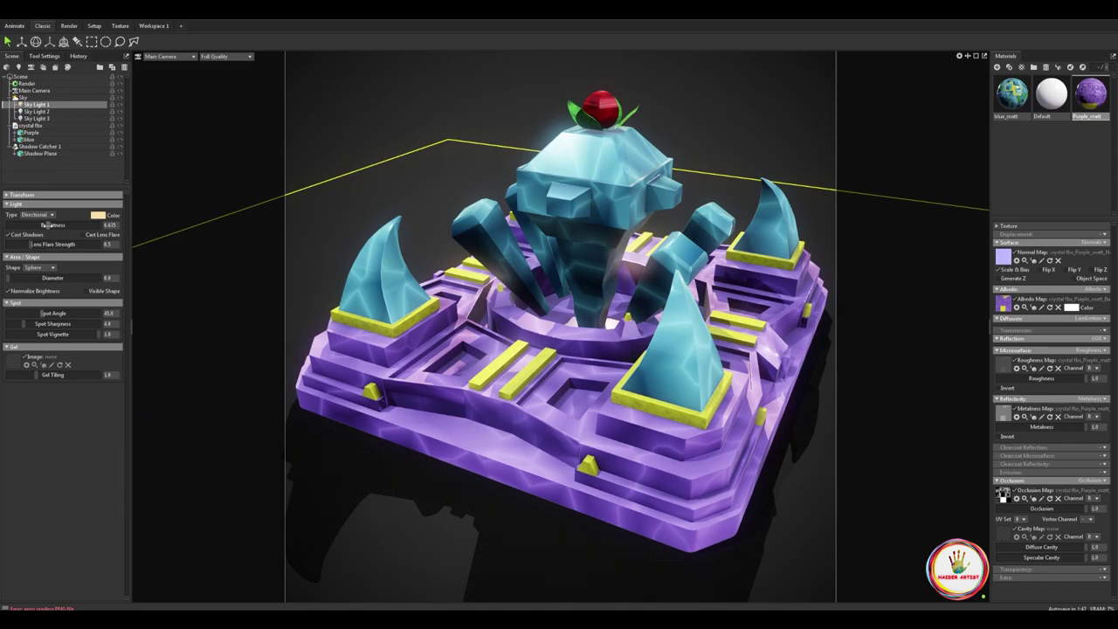
Raise Sky Light 2's brightness slightly and tint its light a pale blue
{"action": "left_click", "coordinate": [36, 111]}
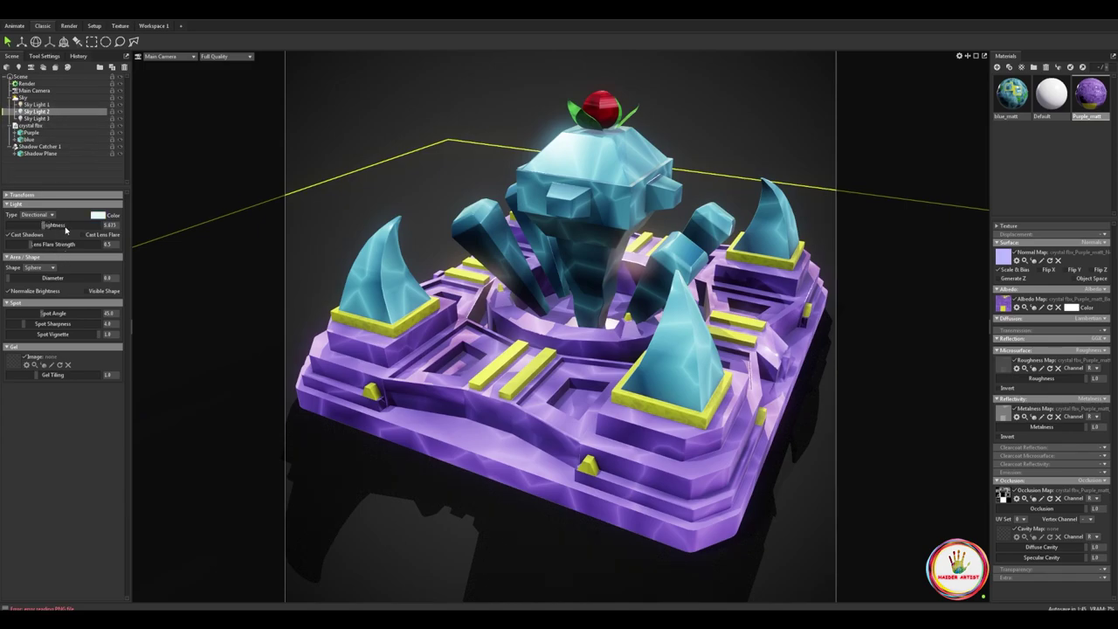
{"action": "left_click_drag", "start_coordinate": [41, 228], "coordinate": [44, 224]}
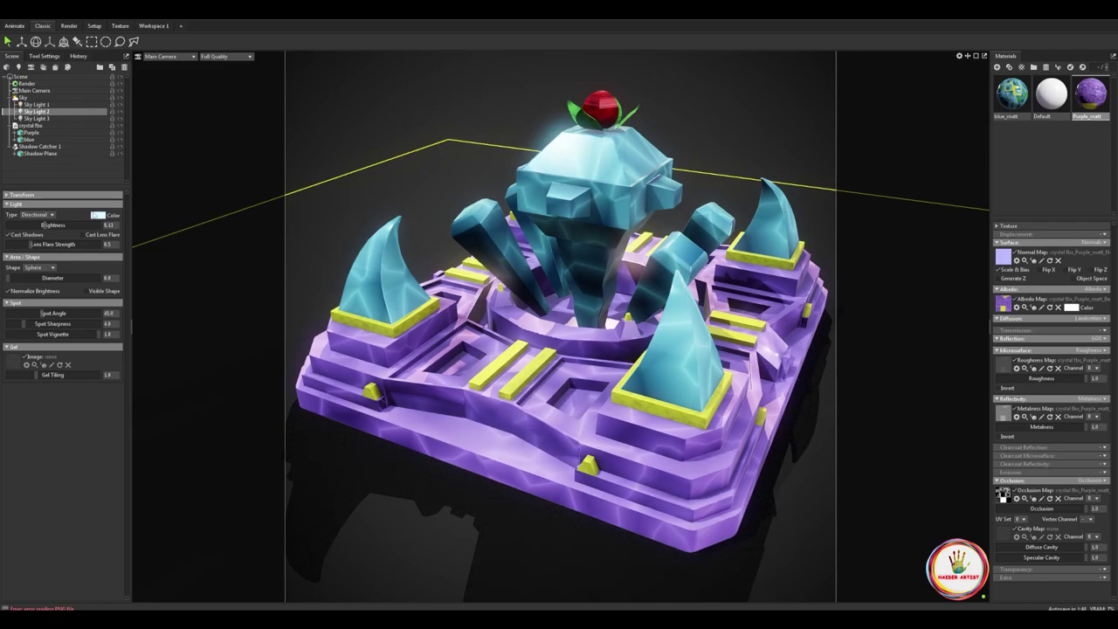
{"action": "left_click", "coordinate": [97, 215]}
{"action": "left_click_drag", "start_coordinate": [468, 251], "coordinate": [494, 253]}
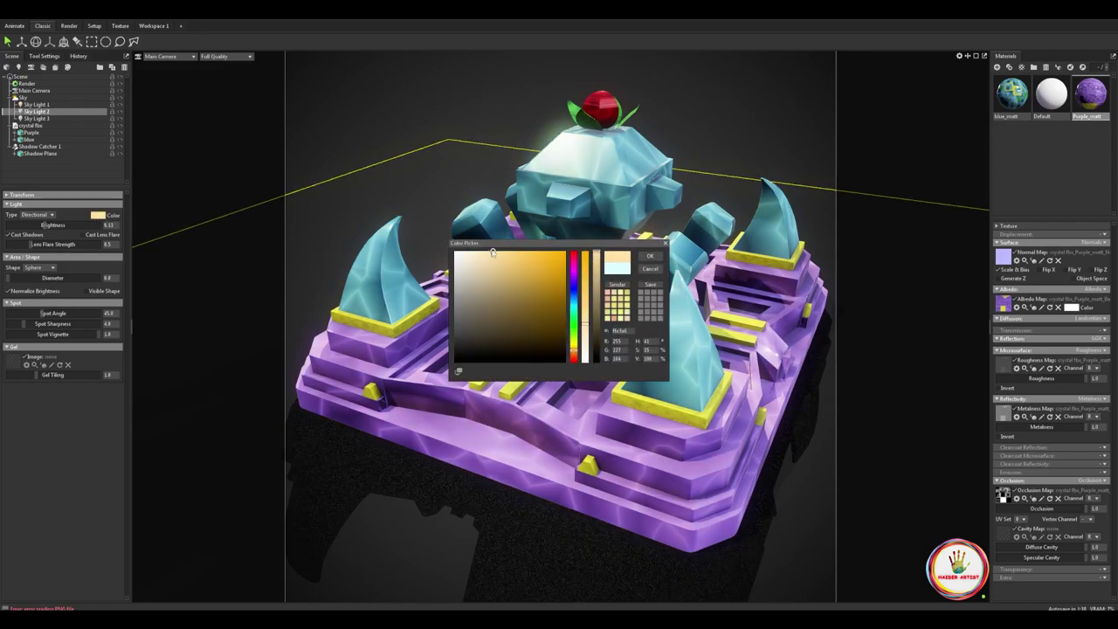
{"action": "mouse_move", "coordinate": [573, 316]}
{"action": "left_mouse_down"}
{"action": "mouse_move", "coordinate": [574, 298]}
{"action": "mouse_move", "coordinate": [573, 354]}
{"action": "mouse_move", "coordinate": [573, 257]}
{"action": "mouse_move", "coordinate": [573, 298]}
{"action": "left_mouse_up"}
{"action": "mouse_move", "coordinate": [485, 253]}
{"action": "left_mouse_down"}
{"action": "mouse_move", "coordinate": [484, 280]}
{"action": "mouse_move", "coordinate": [469, 256]}
{"action": "left_mouse_up"}
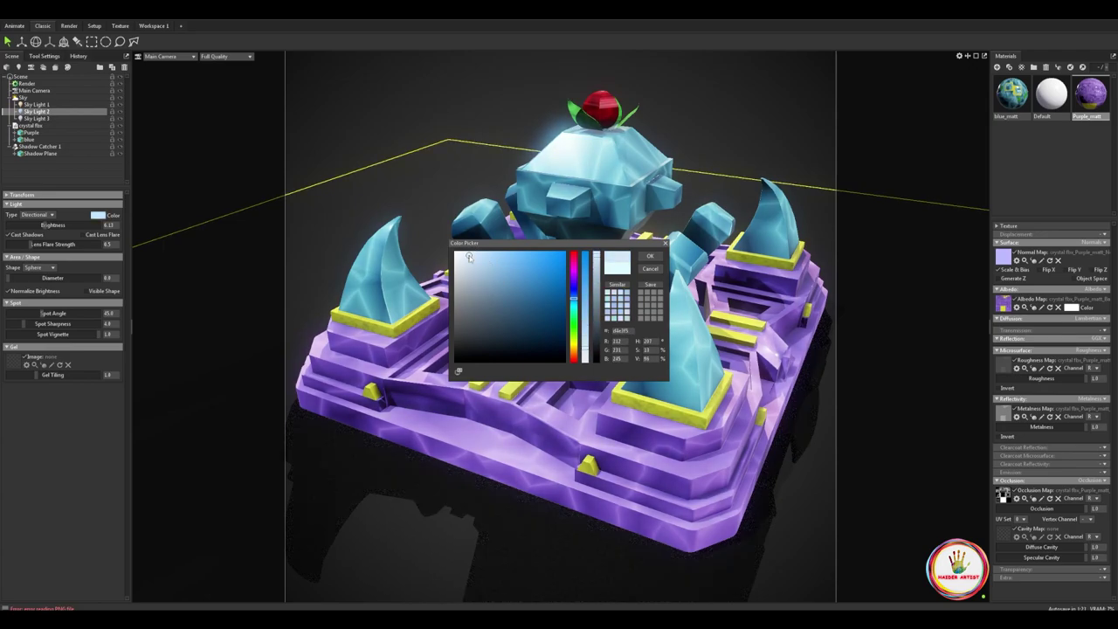
{"action": "left_click", "coordinate": [650, 256]}
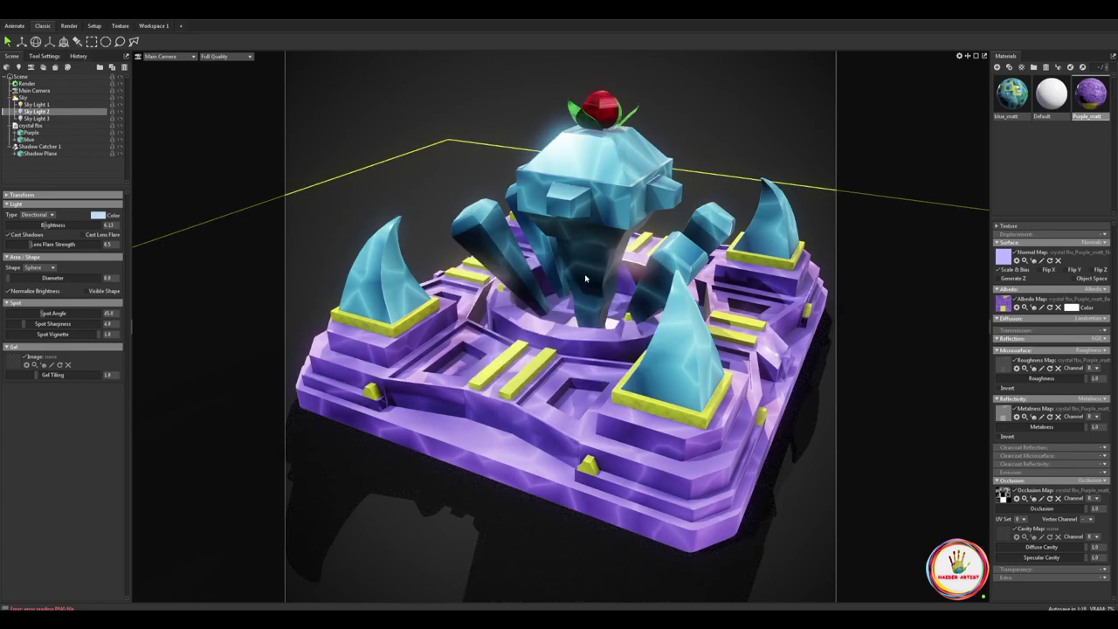
Increase Sky Light 3's brightness and change its light color to a pale warm yellow
{"action": "left_click", "coordinate": [37, 118]}
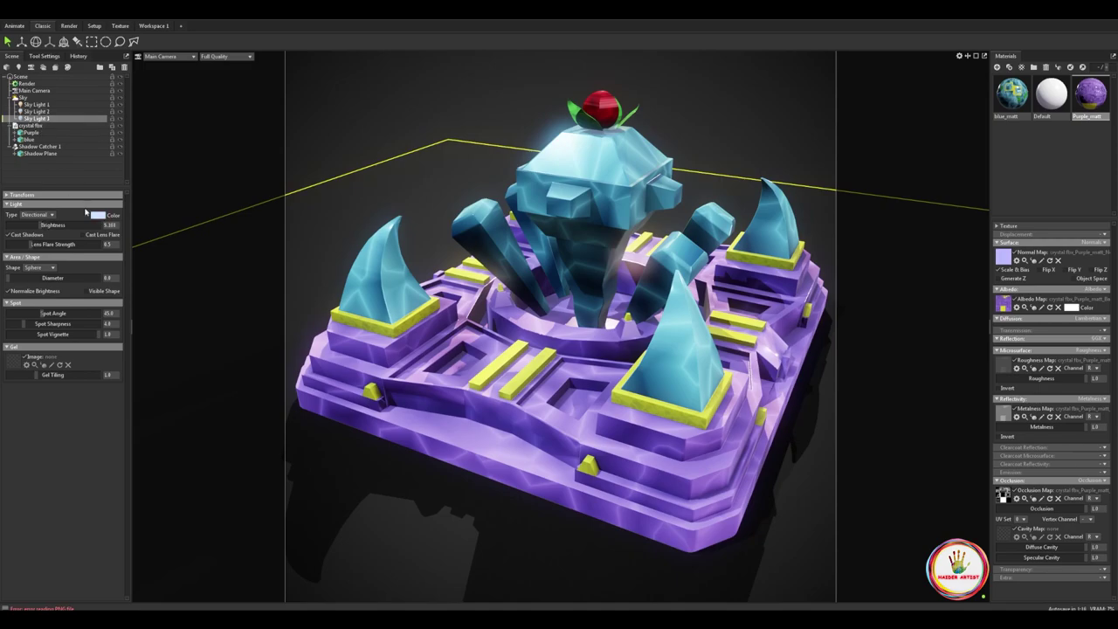
{"action": "left_click_drag", "start_coordinate": [42, 226], "coordinate": [44, 226]}
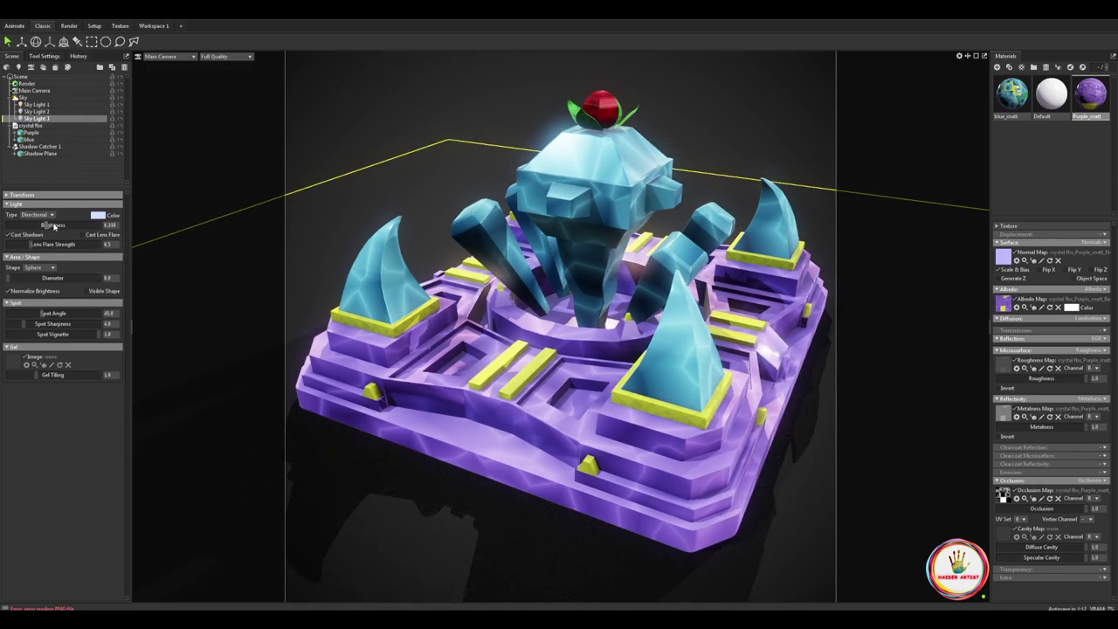
{"action": "left_click", "coordinate": [98, 215]}
{"action": "left_click", "coordinate": [574, 339]}
{"action": "left_click_drag", "start_coordinate": [573, 338], "coordinate": [536, 317]}
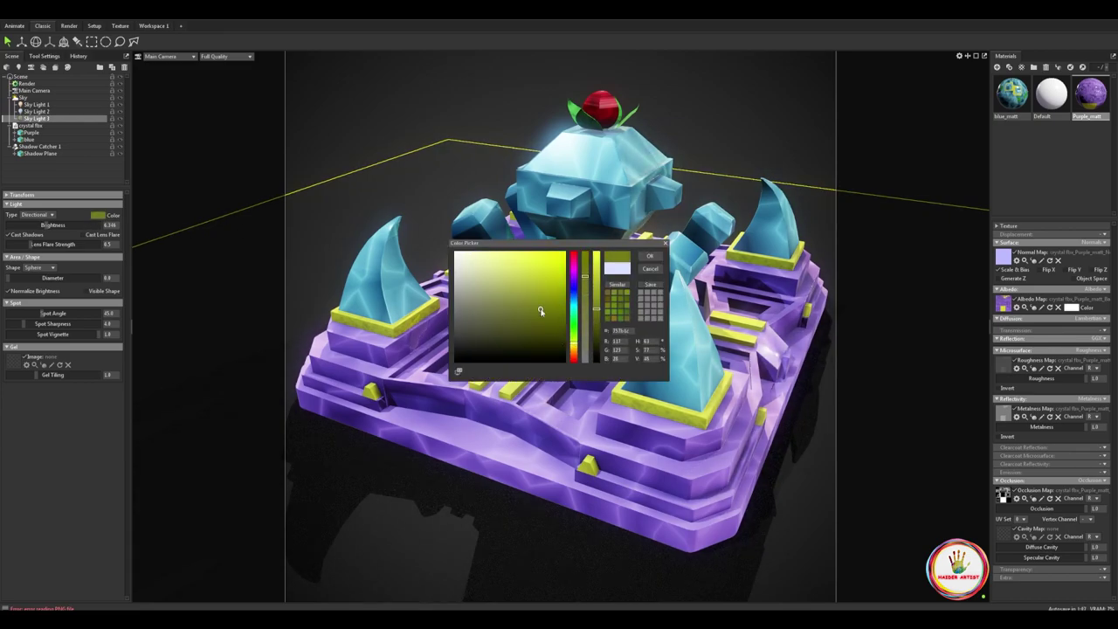
{"action": "left_click", "coordinate": [574, 350]}
{"action": "left_click", "coordinate": [503, 284]}
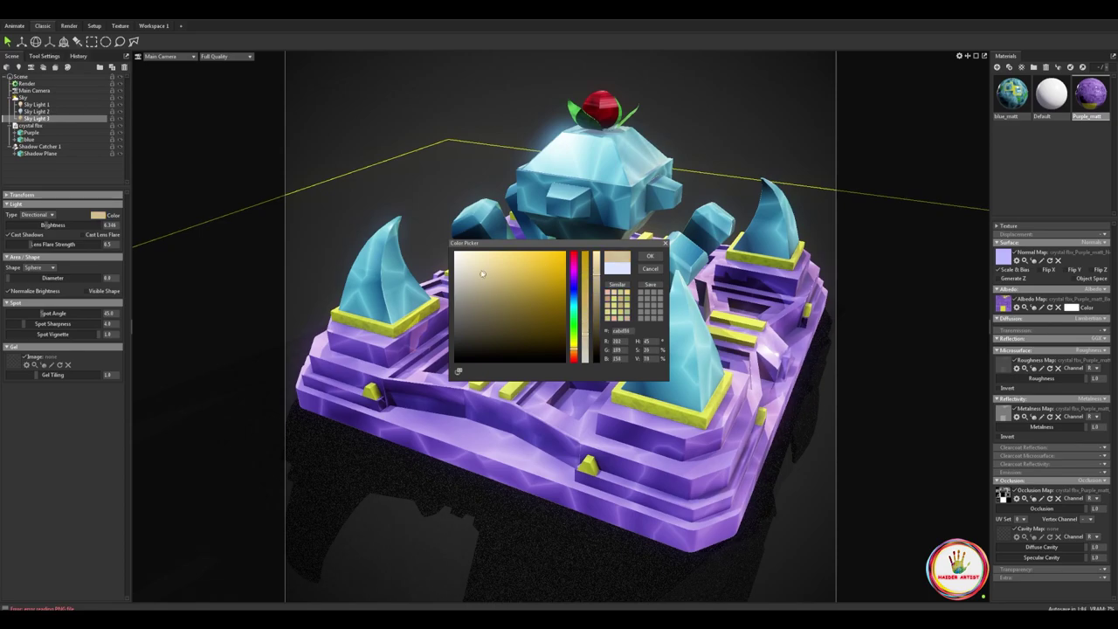
{"action": "left_click", "coordinate": [474, 292]}
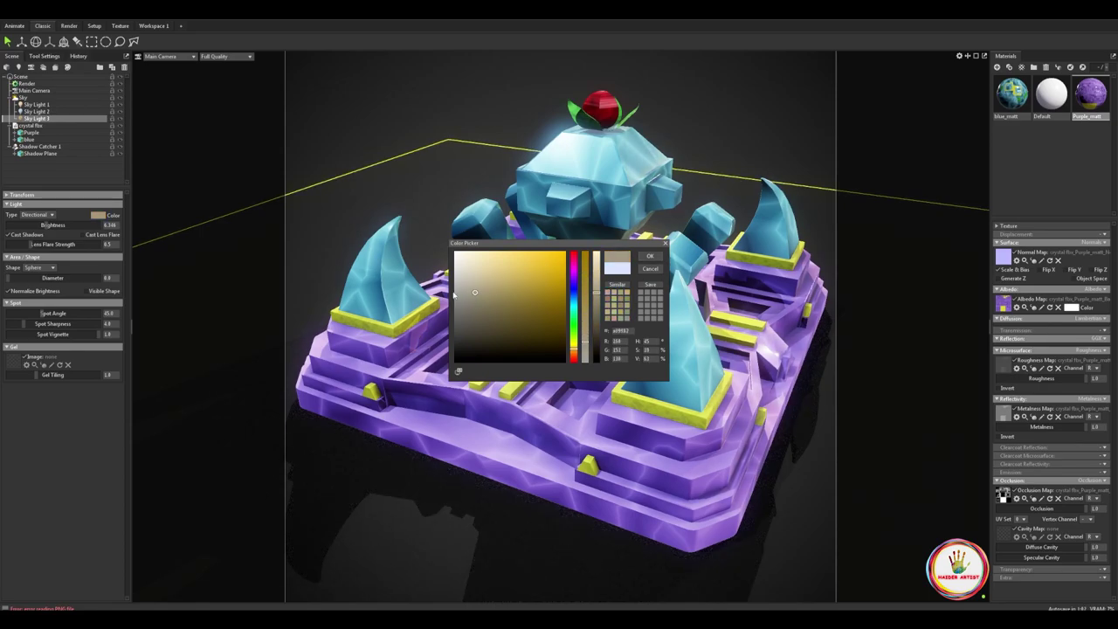
{"action": "left_click", "coordinate": [494, 255]}
{"action": "left_click", "coordinate": [491, 263]}
{"action": "left_click", "coordinate": [649, 256]}
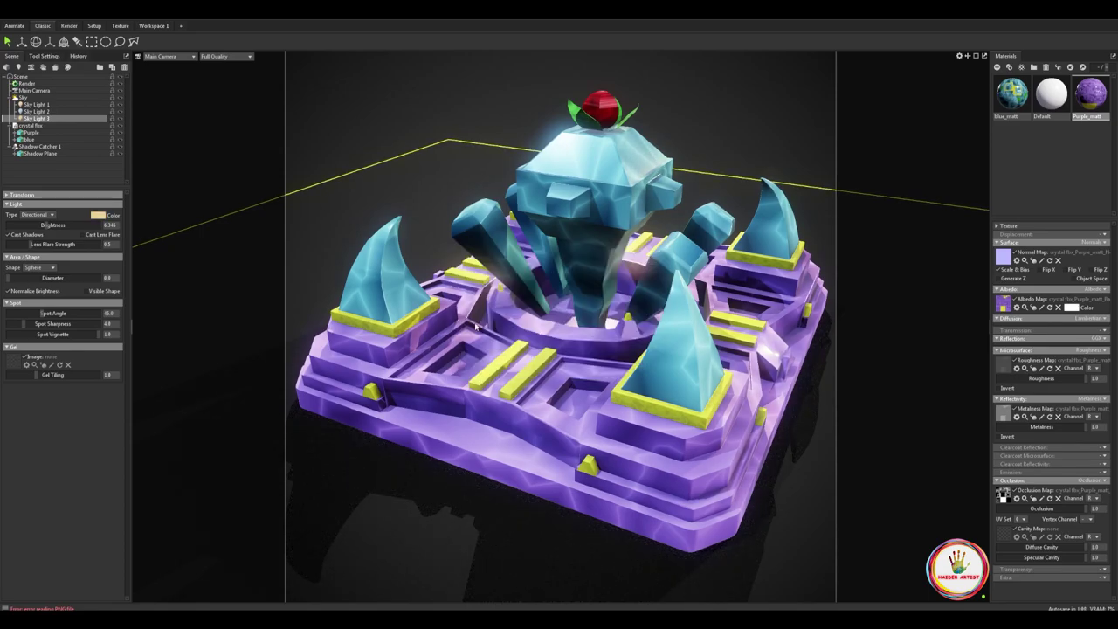
Set the sky's backdrop color to the dark grey 212121
{"action": "mouse_move", "coordinate": [523, 358]}
{"action": "left_mouse_down", "text": "shift"}
{"action": "mouse_move", "coordinate": [551, 420]}
{"action": "mouse_move", "coordinate": [504, 415]}
{"action": "mouse_move", "coordinate": [556, 412]}
{"action": "mouse_move", "coordinate": [533, 417]}
{"action": "mouse_move", "coordinate": [550, 404]}
{"action": "left_mouse_up", "text": "shift"}
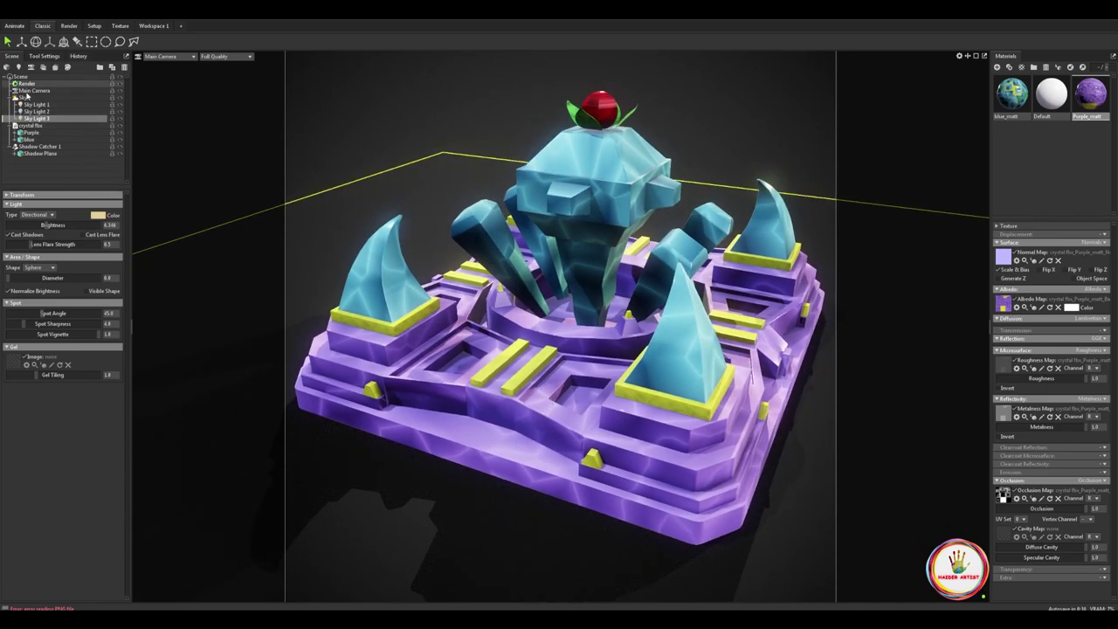
{"action": "left_click", "coordinate": [23, 97]}
{"action": "left_click", "coordinate": [42, 348]}
{"action": "left_click", "coordinate": [40, 350]}
{"action": "left_click", "coordinate": [40, 350]}
{"action": "left_click", "coordinate": [97, 348]}
{"action": "mouse_move", "coordinate": [453, 348]}
{"action": "left_mouse_down"}
{"action": "mouse_move", "coordinate": [461, 320]}
{"action": "mouse_move", "coordinate": [453, 360]}
{"action": "mouse_move", "coordinate": [471, 346]}
{"action": "mouse_move", "coordinate": [453, 351]}
{"action": "left_mouse_up"}
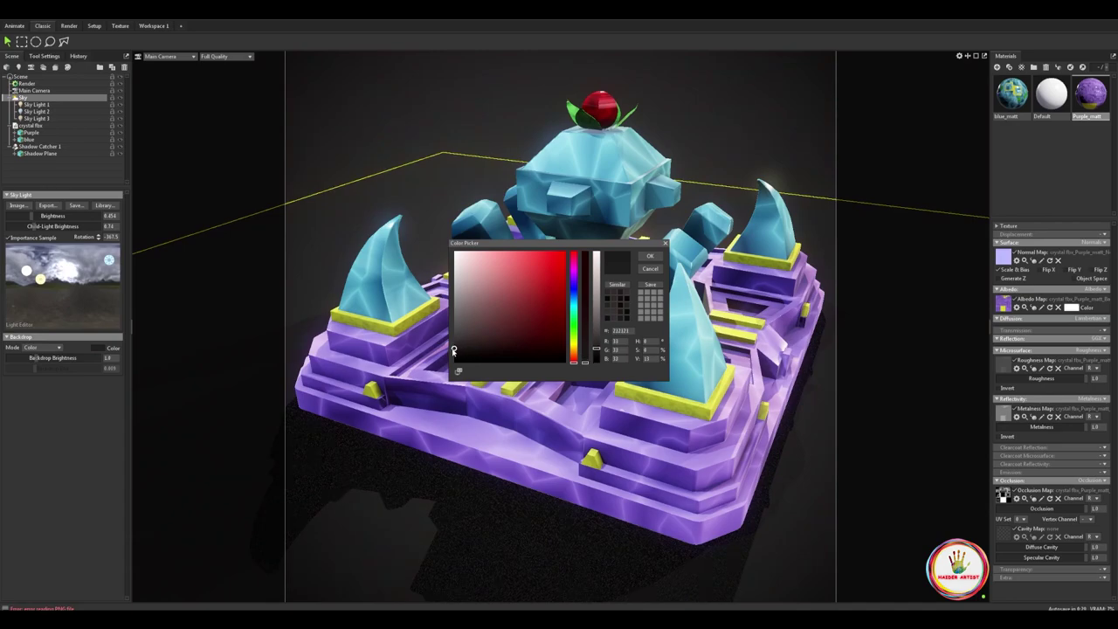
{"action": "left_click", "coordinate": [650, 257]}
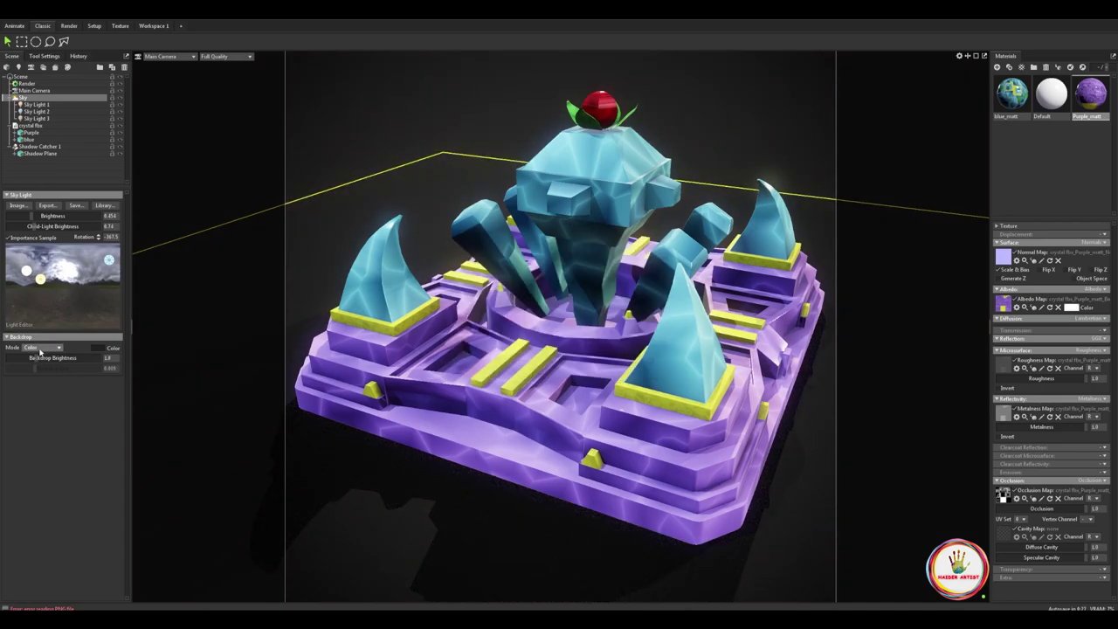
Set the sky's backdrop brightness to about 0.284, child-light brightness to about 0.454 and overall brightness to about 0.489
{"action": "left_click_drag", "start_coordinate": [36, 358], "coordinate": [27, 358]}
{"action": "left_click_drag", "start_coordinate": [40, 226], "coordinate": [35, 215]}
{"action": "left_click_drag", "start_coordinate": [31, 215], "coordinate": [31, 214]}
{"action": "left_click_drag", "start_coordinate": [528, 307], "coordinate": [563, 496]}
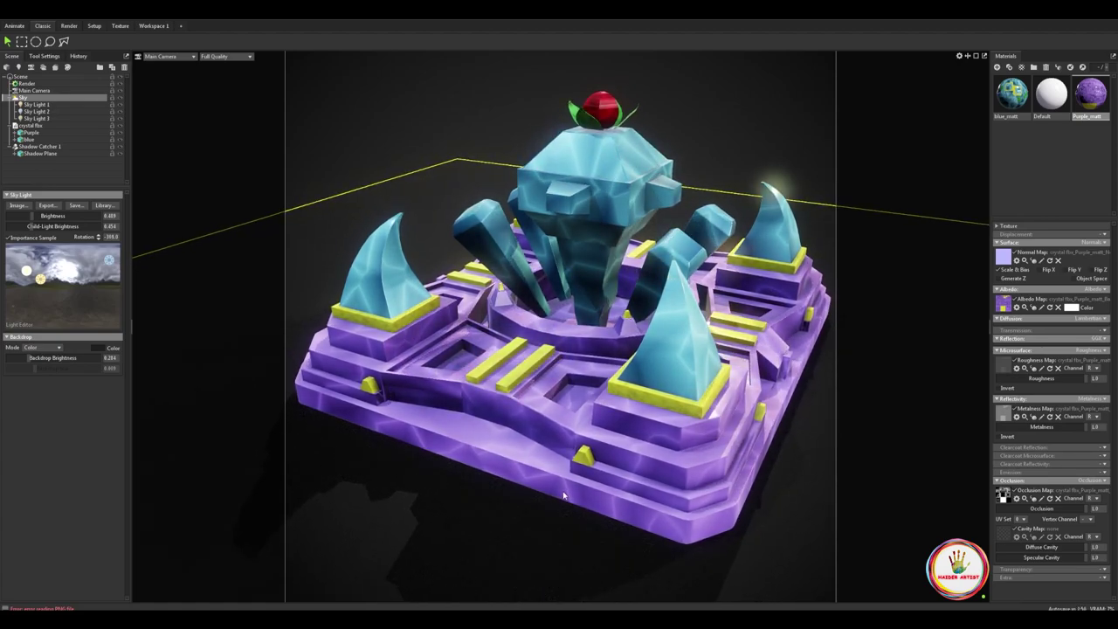
{"action": "left_click_drag", "start_coordinate": [647, 165], "coordinate": [650, 169]}
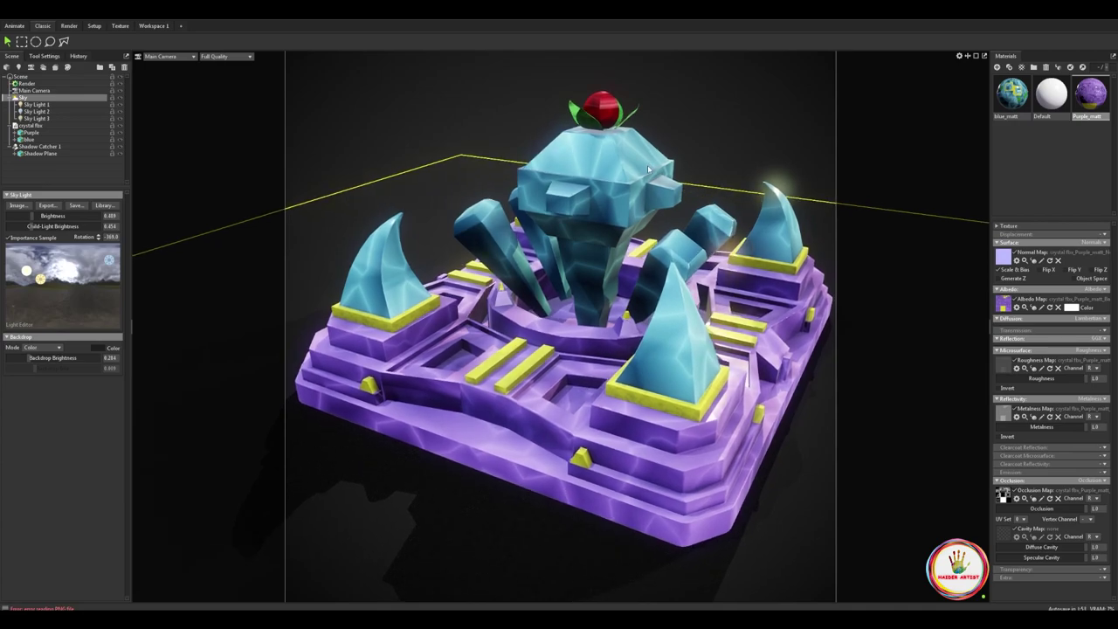
Add a fourth sky light from the dark ground area of the sky map and raise its brightness to about 6.13
{"action": "left_click", "coordinate": [69, 312]}
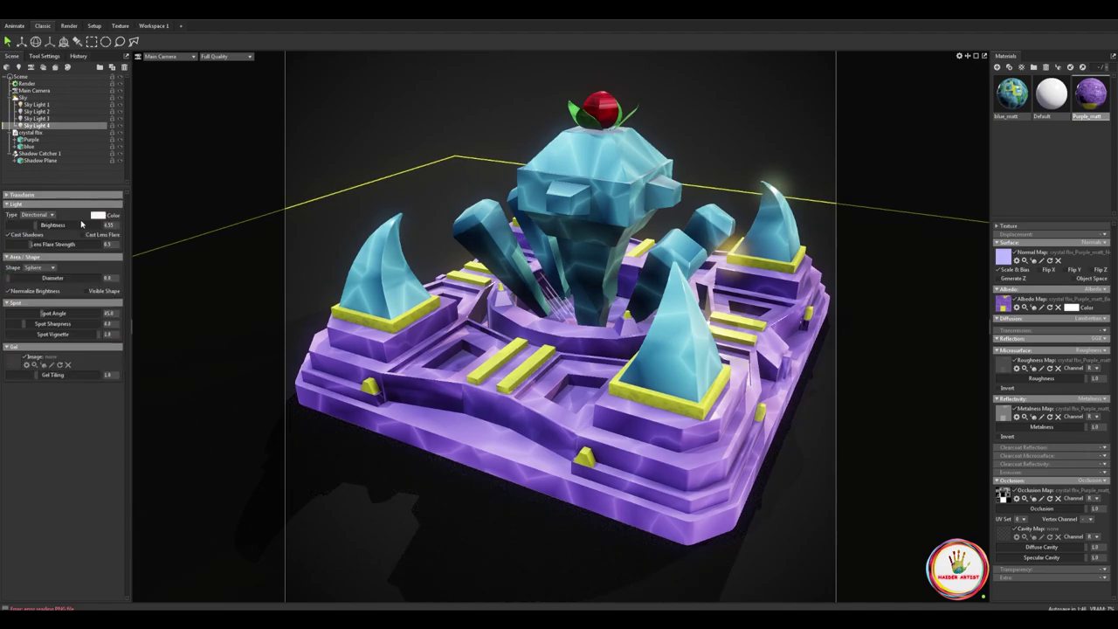
{"action": "left_click_drag", "start_coordinate": [34, 225], "coordinate": [44, 225]}
Move Sky Light 4 to the front crystal spike, rotate it to rake across the model and reduce its brightness to about 5.6
{"action": "key", "text": "e"}
{"action": "mouse_move", "coordinate": [609, 345]}
{"action": "left_mouse_down"}
{"action": "mouse_move", "coordinate": [635, 358]}
{"action": "mouse_move", "coordinate": [566, 394]}
{"action": "mouse_move", "coordinate": [618, 388]}
{"action": "mouse_move", "coordinate": [611, 349]}
{"action": "left_mouse_up"}
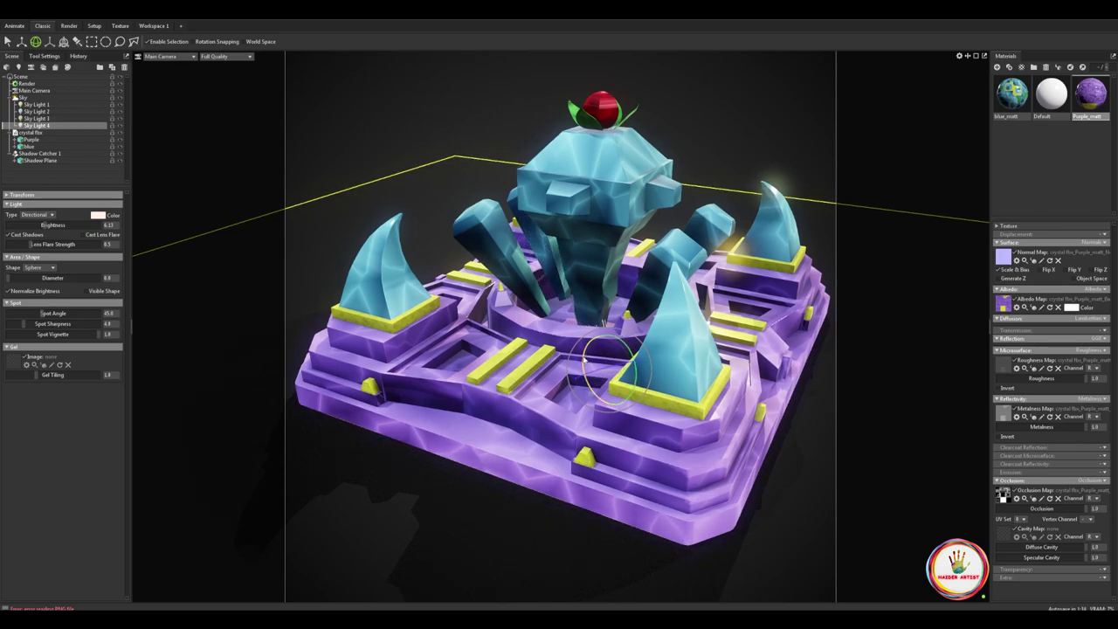
{"action": "key", "text": "w"}
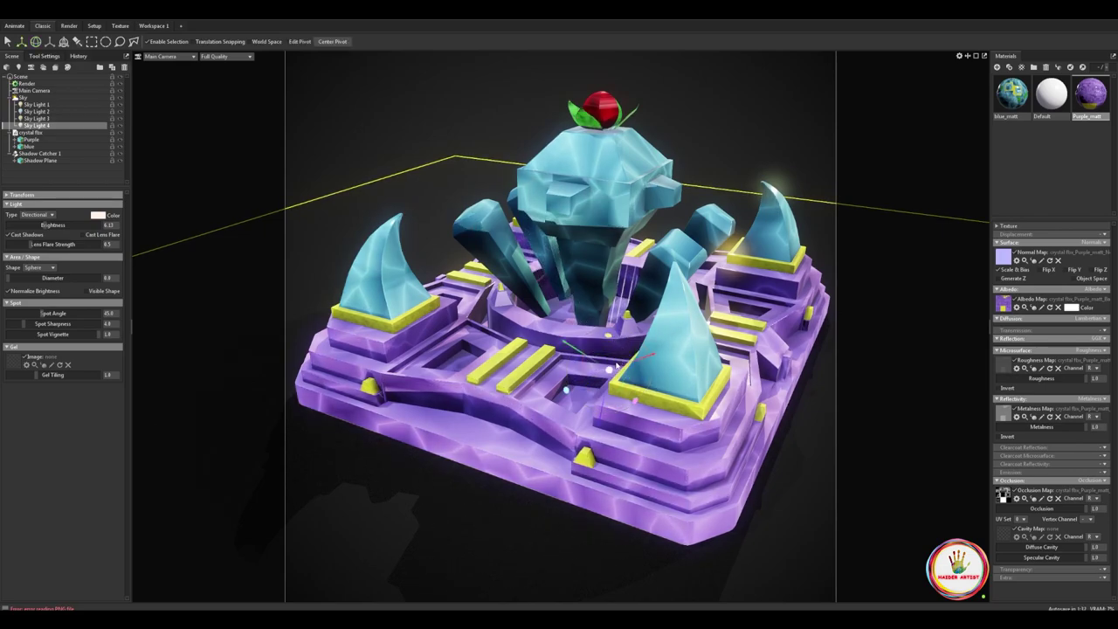
{"action": "key", "text": "e"}
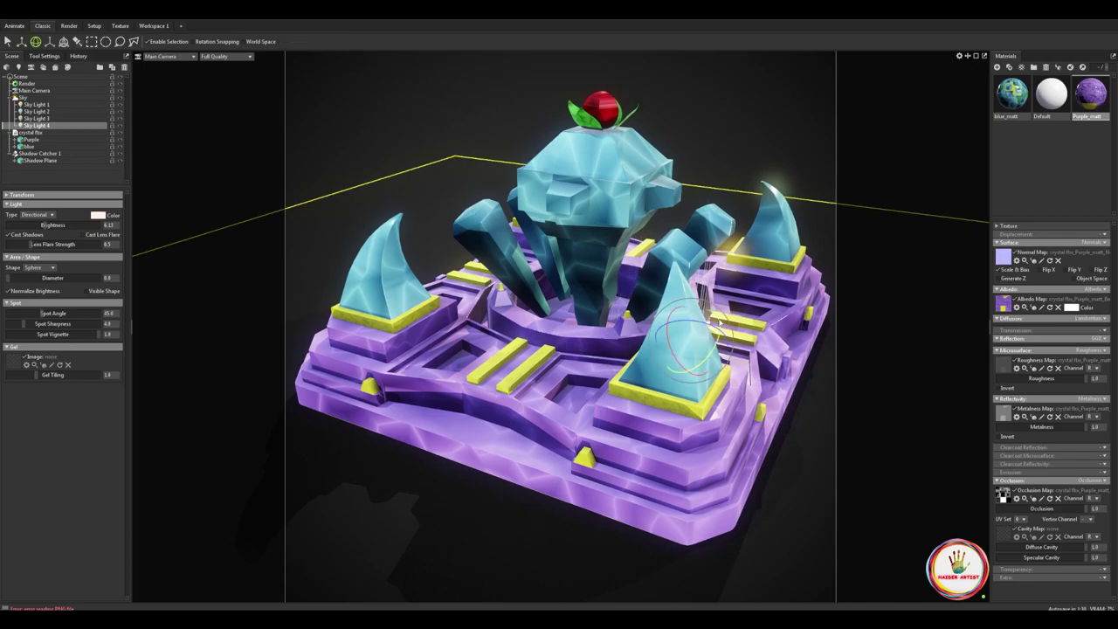
{"action": "key", "text": "w"}
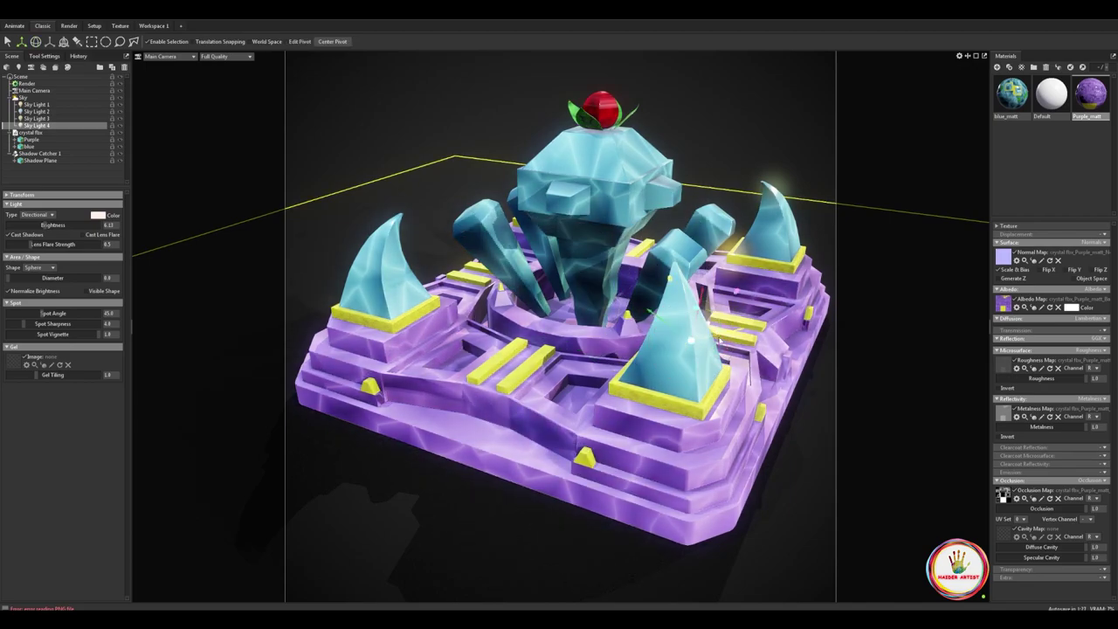
{"action": "key", "text": "e"}
{"action": "mouse_move", "coordinate": [708, 320]}
{"action": "left_mouse_down"}
{"action": "mouse_move", "coordinate": [715, 327]}
{"action": "mouse_move", "coordinate": [660, 332]}
{"action": "mouse_move", "coordinate": [671, 324]}
{"action": "mouse_move", "coordinate": [696, 317]}
{"action": "mouse_move", "coordinate": [665, 337]}
{"action": "left_mouse_up"}
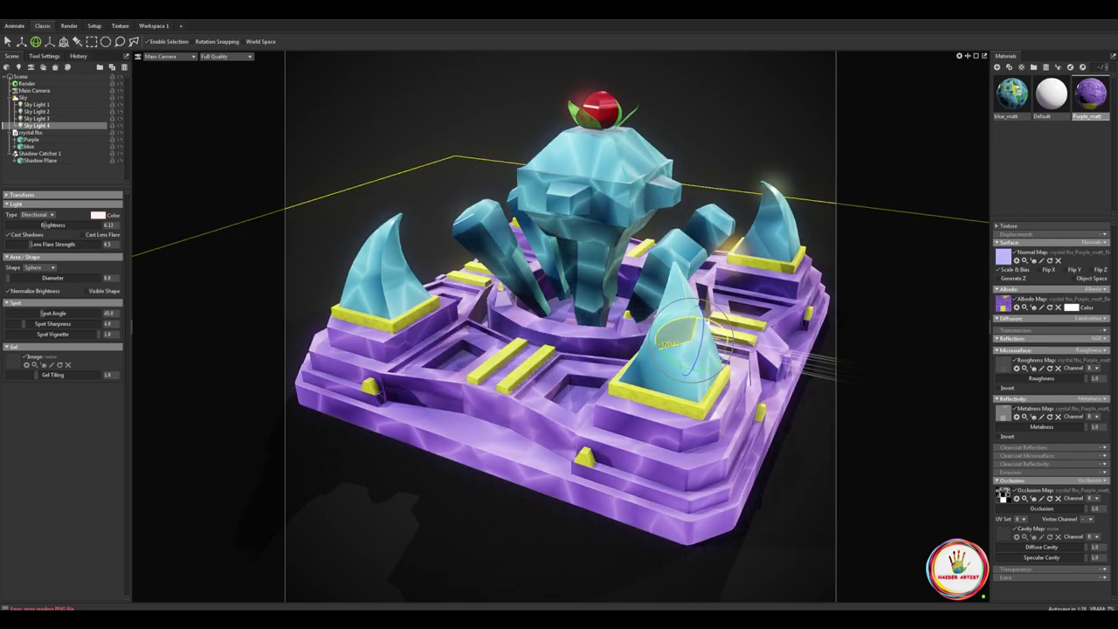
{"action": "left_click_drag", "start_coordinate": [49, 225], "coordinate": [41, 224]}
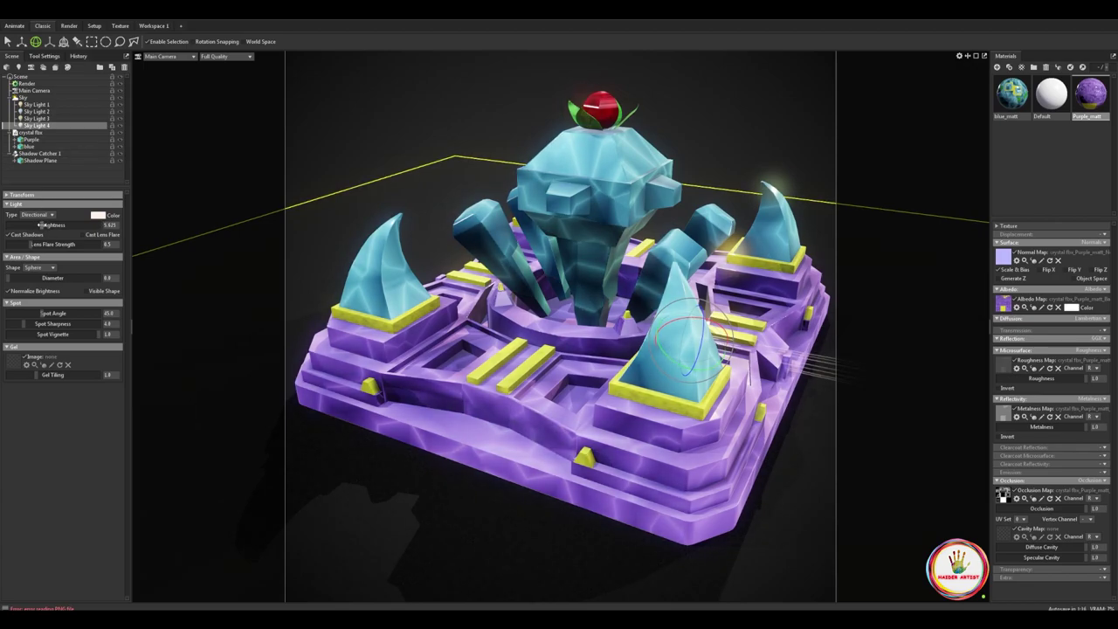
Raise Sky Light 4 to beside the central crystal's head and fine-tune its rotation
{"action": "key", "text": "w"}
{"action": "mouse_move", "coordinate": [692, 309]}
{"action": "left_mouse_down"}
{"action": "mouse_move", "coordinate": [687, 164]}
{"action": "mouse_move", "coordinate": [698, 167]}
{"action": "mouse_move", "coordinate": [686, 171]}
{"action": "left_mouse_up"}
{"action": "key", "text": "e"}
{"action": "left_click_drag", "start_coordinate": [677, 216], "coordinate": [681, 217]}
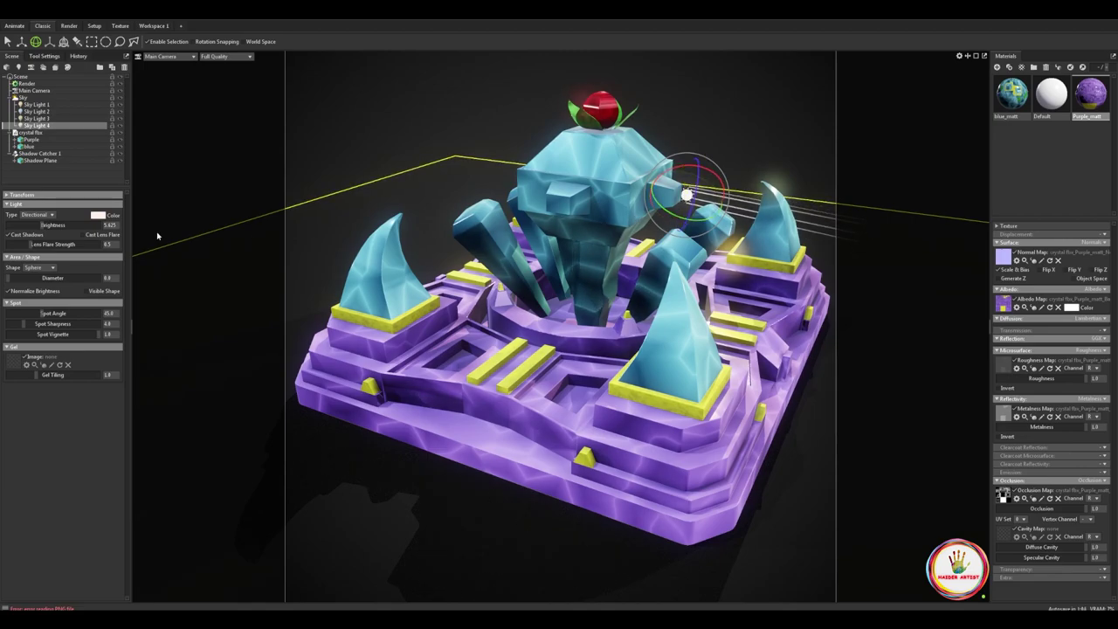
Add a fifth sky light from the dark ground area of the sky map
{"action": "left_click", "coordinate": [26, 97]}
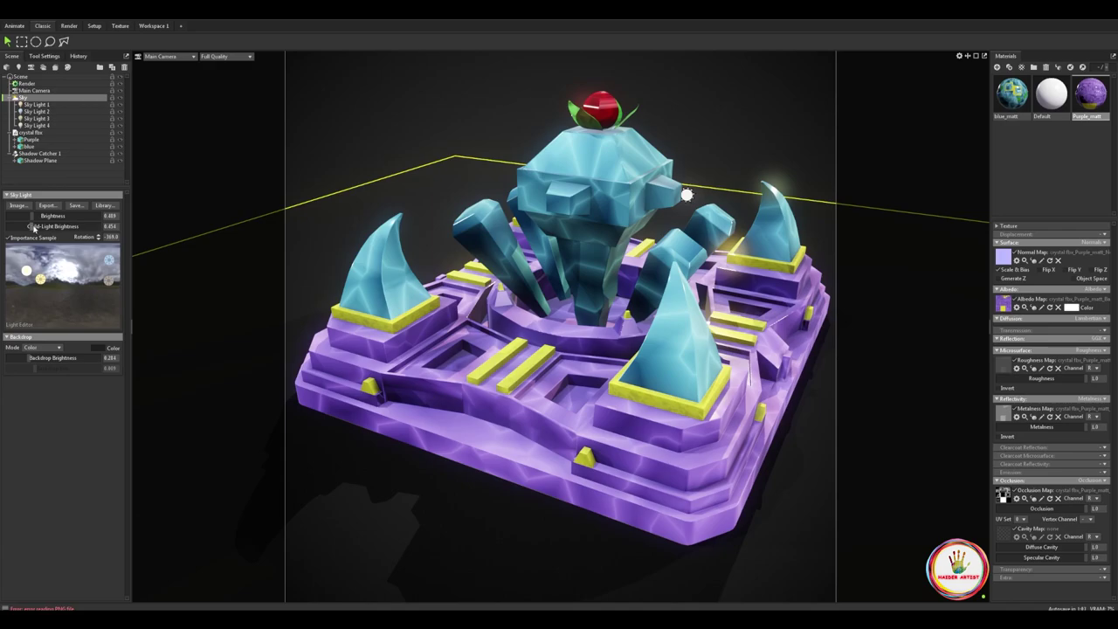
{"action": "left_click_drag", "start_coordinate": [538, 367], "coordinate": [538, 368], "text": "alt"}
{"action": "left_click_drag", "start_coordinate": [557, 429], "coordinate": [556, 434], "text": "alt"}
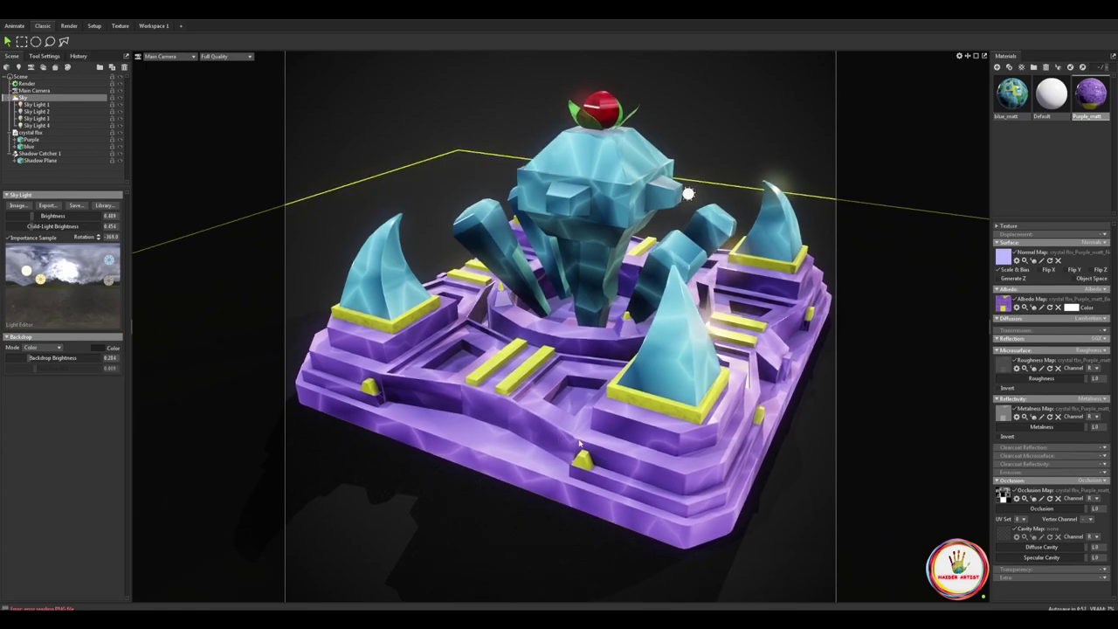
{"action": "left_click", "coordinate": [60, 313]}
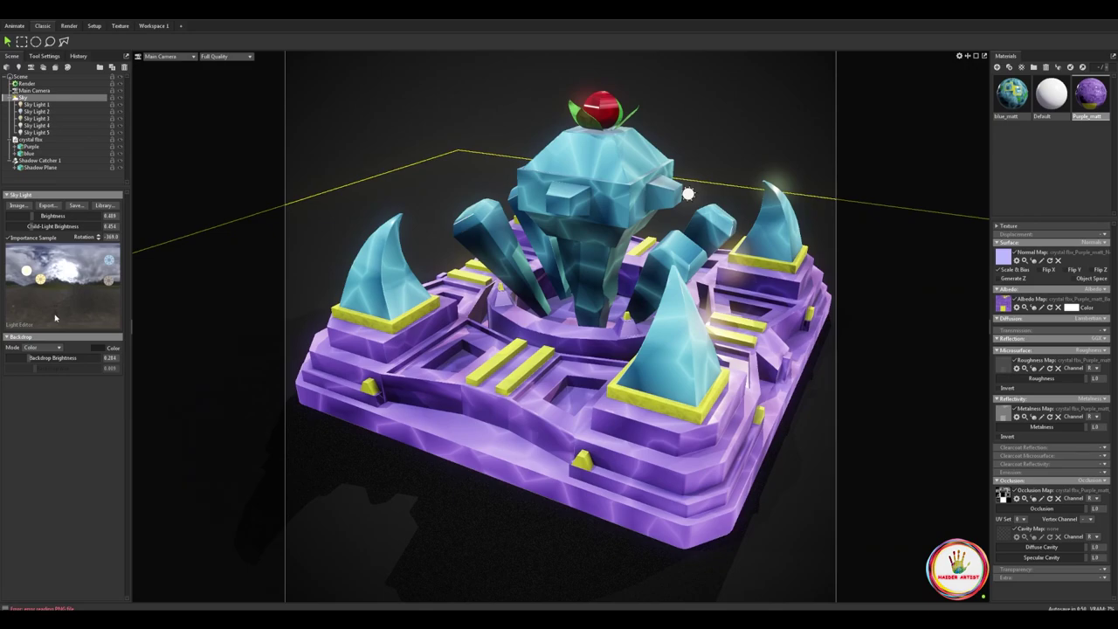
Move the fifth sky light into the bright clouds of the sky map and reduce its brightness to about 5.77
{"action": "left_click_drag", "start_coordinate": [53, 310], "coordinate": [81, 276]}
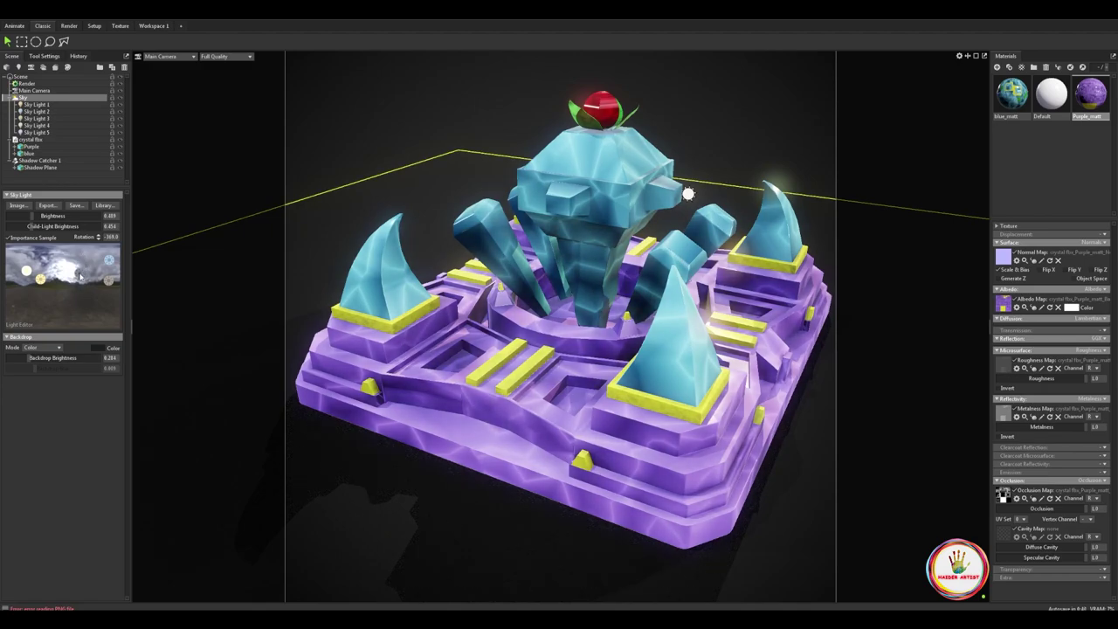
{"action": "left_click", "coordinate": [36, 132]}
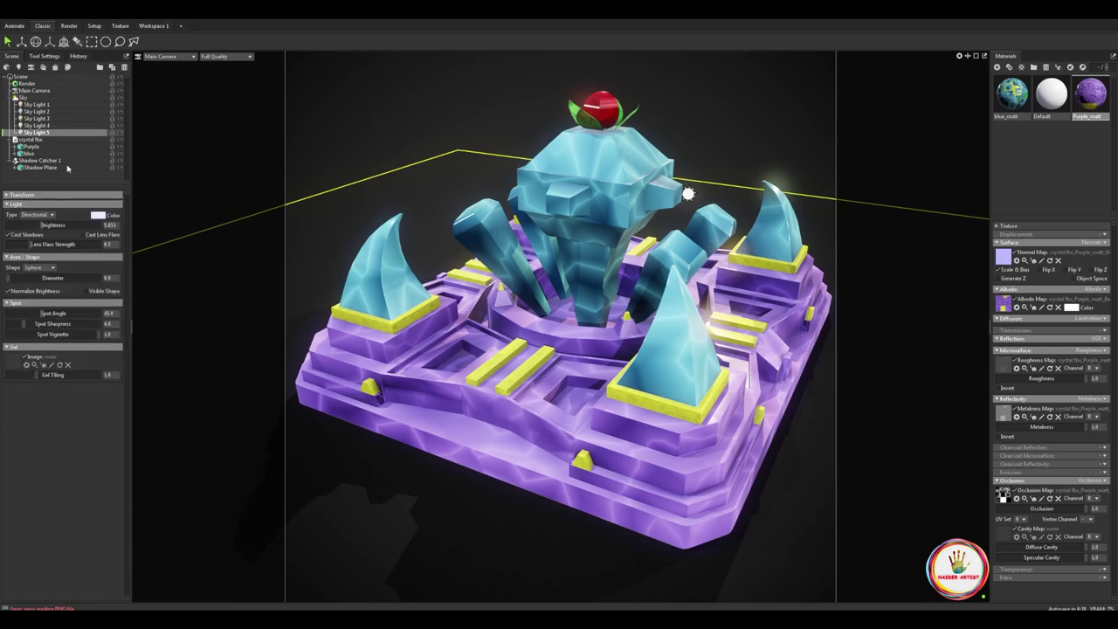
{"action": "left_click_drag", "start_coordinate": [42, 226], "coordinate": [40, 227]}
Try cyan tints for Sky Light 5, then settle on a light pinkish red color
{"action": "left_click", "coordinate": [95, 216]}
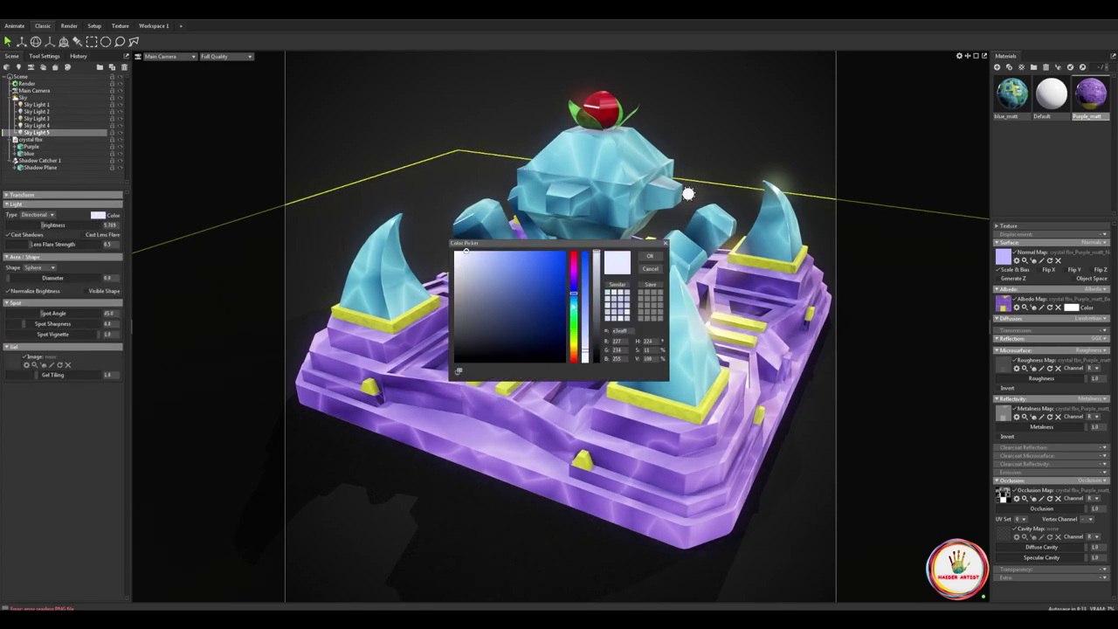
{"action": "left_click", "coordinate": [574, 301]}
{"action": "mouse_move", "coordinate": [543, 281]}
{"action": "left_mouse_down"}
{"action": "mouse_move", "coordinate": [529, 255]}
{"action": "mouse_move", "coordinate": [505, 302]}
{"action": "left_mouse_up"}
{"action": "mouse_move", "coordinate": [573, 302]}
{"action": "left_mouse_down"}
{"action": "mouse_move", "coordinate": [573, 349]}
{"action": "mouse_move", "coordinate": [573, 315]}
{"action": "left_mouse_up"}
{"action": "mouse_move", "coordinate": [514, 287]}
{"action": "left_mouse_down"}
{"action": "mouse_move", "coordinate": [489, 256]}
{"action": "mouse_move", "coordinate": [485, 264]}
{"action": "mouse_move", "coordinate": [488, 251]}
{"action": "left_mouse_up"}
{"action": "left_click_drag", "start_coordinate": [576, 322], "coordinate": [574, 303]}
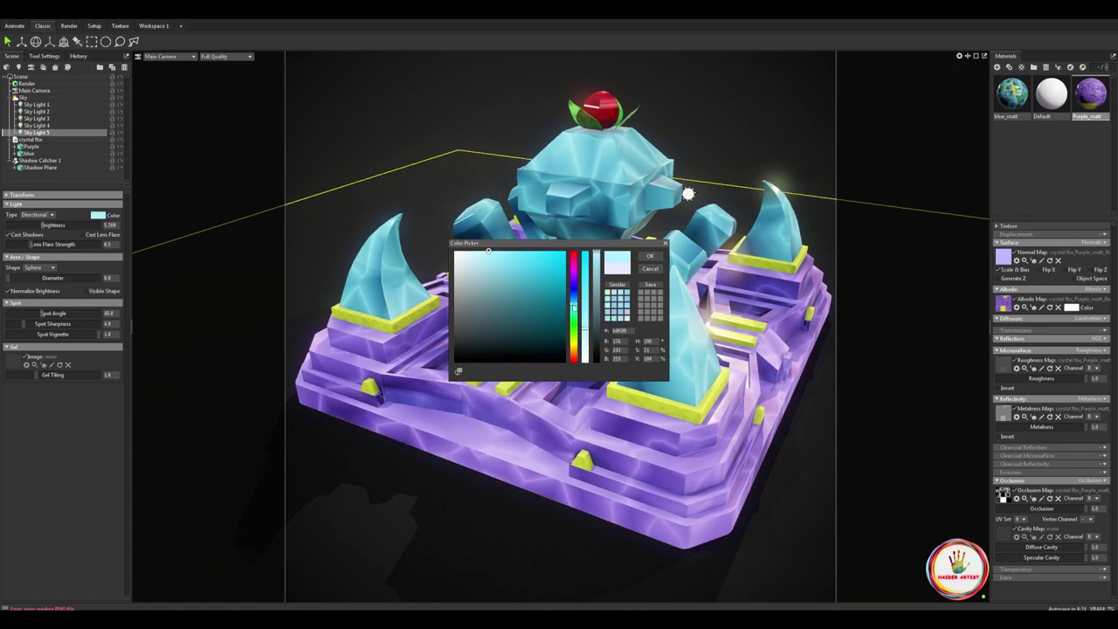
{"action": "left_click_drag", "start_coordinate": [574, 356], "coordinate": [574, 362]}
{"action": "left_click", "coordinate": [652, 267]}
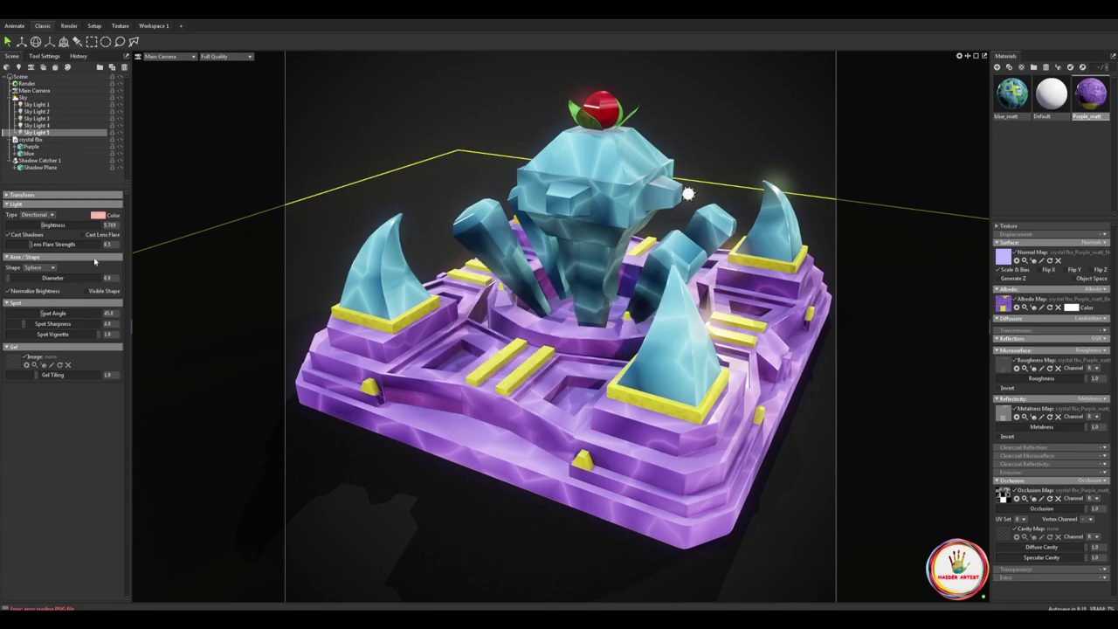
Lower Sky Light 5's brightness to about 5.55 and adjust its rotation slightly
{"action": "left_click_drag", "start_coordinate": [44, 225], "coordinate": [40, 226]}
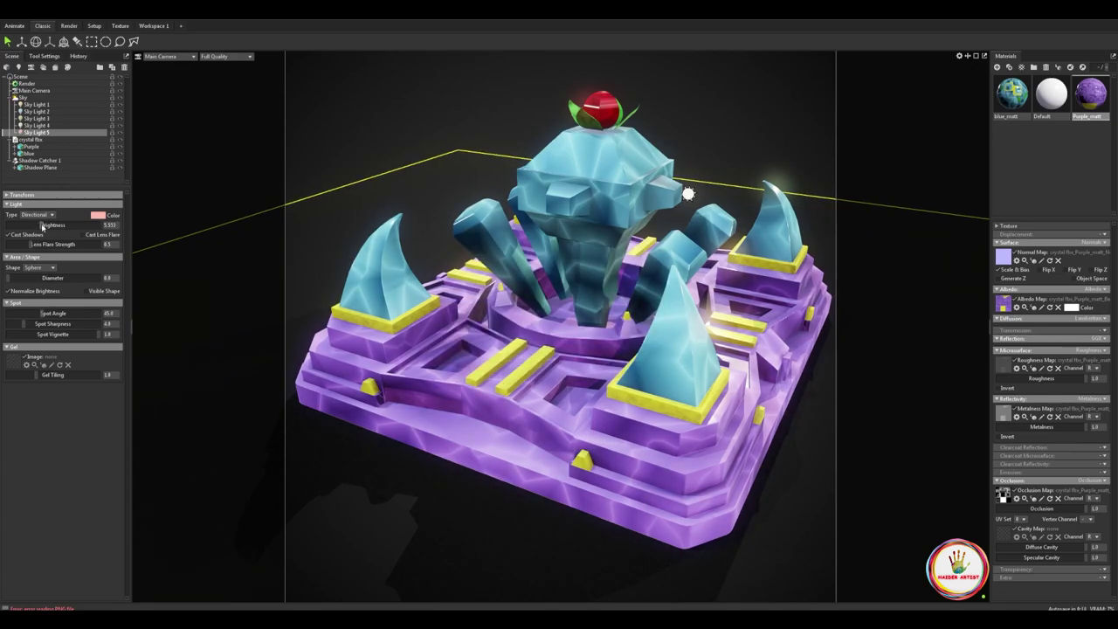
{"action": "key", "text": "e"}
{"action": "mouse_move", "coordinate": [611, 372]}
{"action": "left_mouse_down"}
{"action": "mouse_move", "coordinate": [610, 360]}
{"action": "mouse_move", "coordinate": [613, 370]}
{"action": "mouse_move", "coordinate": [578, 369]}
{"action": "mouse_move", "coordinate": [621, 366]}
{"action": "mouse_move", "coordinate": [605, 366]}
{"action": "left_mouse_up"}
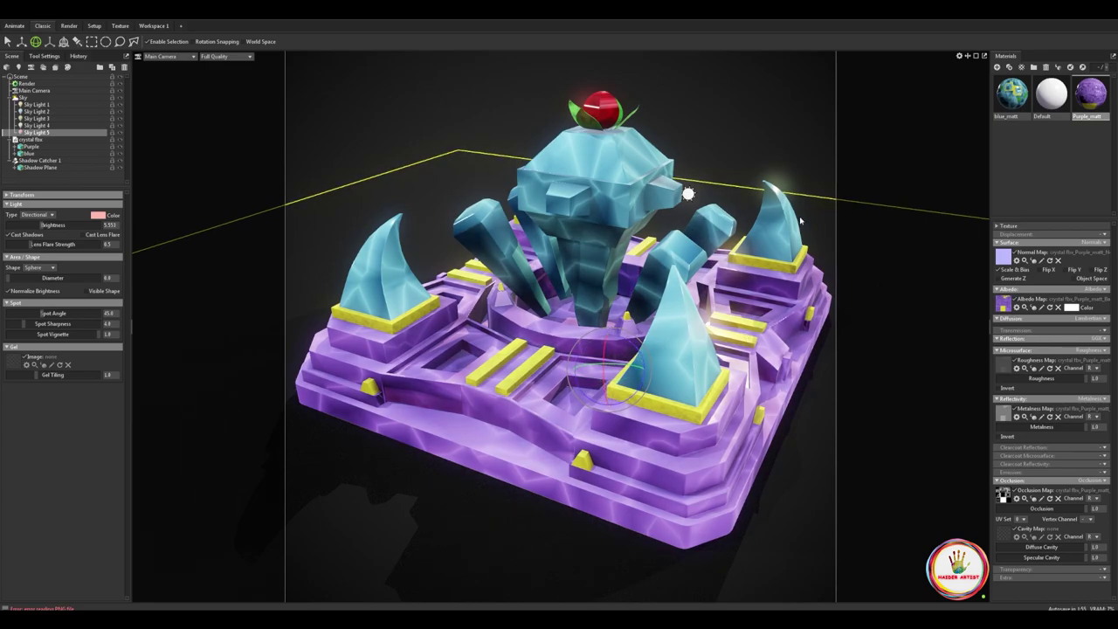
{"action": "left_click", "coordinate": [912, 146]}
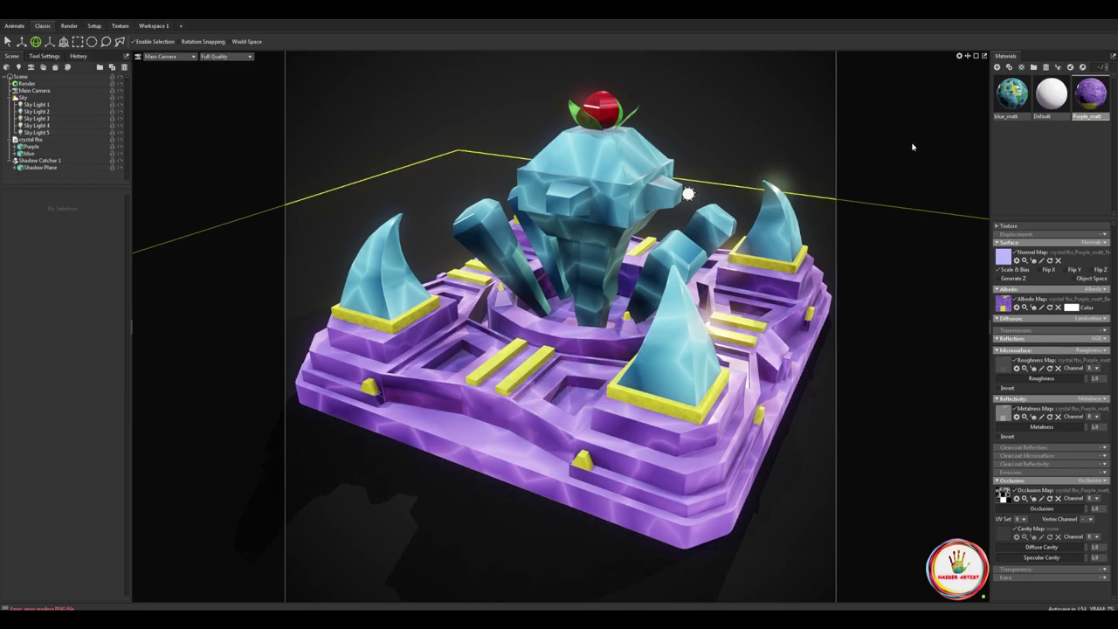
Lower the sky's overall brightness to about 0.36 and reduce the main camera's exposure to about 5.41
{"action": "left_click", "coordinate": [26, 98]}
{"action": "left_click_drag", "start_coordinate": [32, 215], "coordinate": [29, 216]}
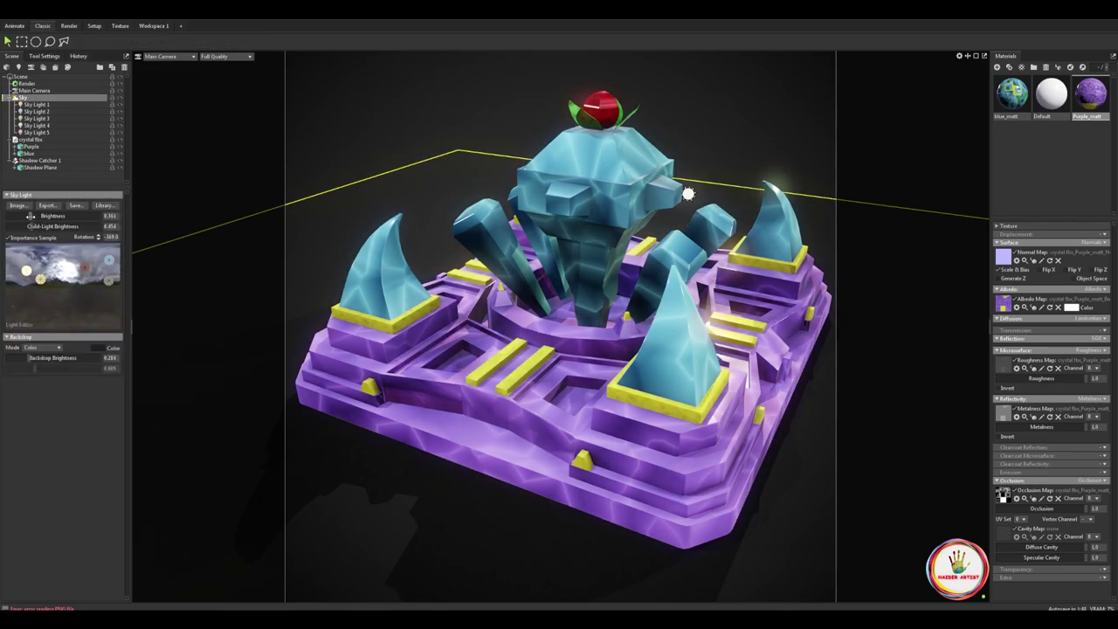
{"action": "left_click", "coordinate": [35, 90]}
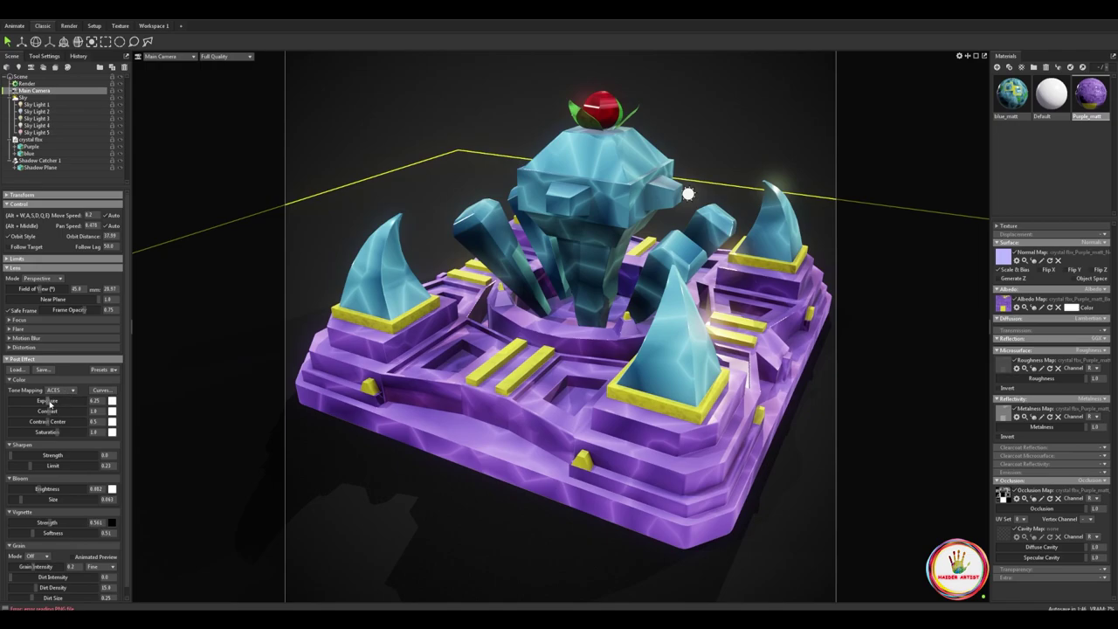
{"action": "left_click_drag", "start_coordinate": [49, 400], "coordinate": [45, 400]}
Raise the sky's overall brightness to about 0.49 and try a slightly higher main camera exposure
{"action": "left_click", "coordinate": [27, 97]}
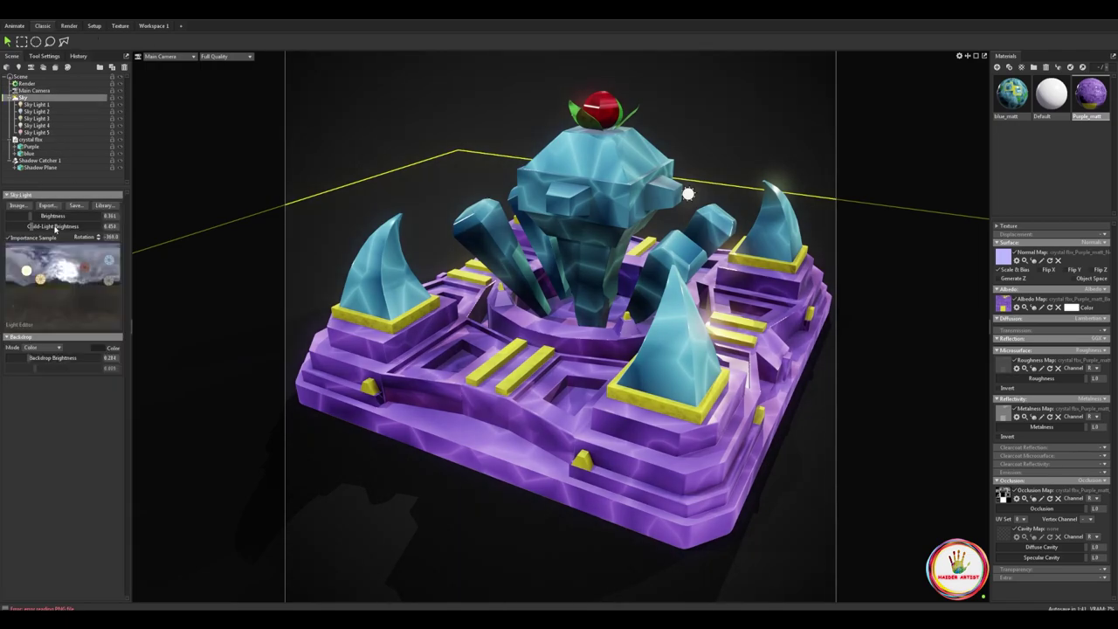
{"action": "left_click_drag", "start_coordinate": [31, 215], "coordinate": [31, 215]}
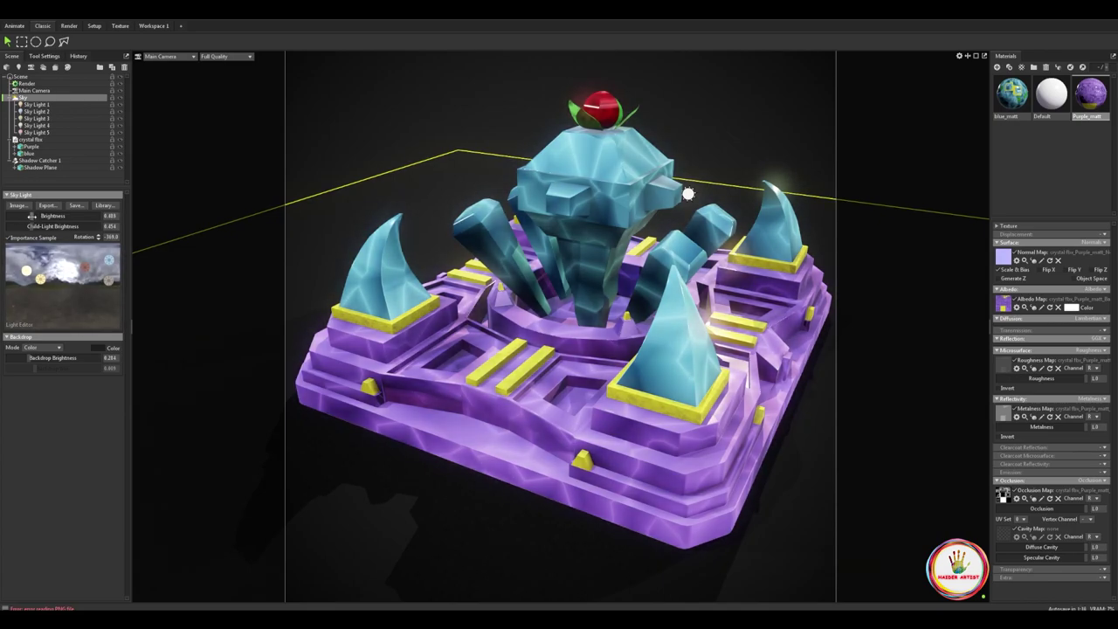
{"action": "left_click", "coordinate": [35, 91]}
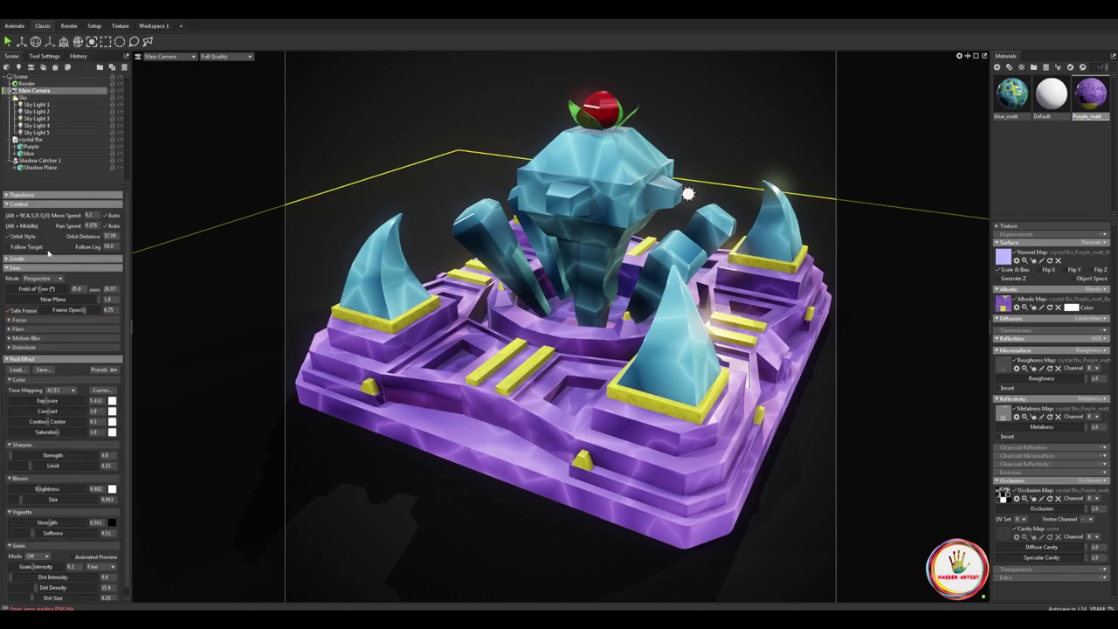
{"action": "left_click_drag", "start_coordinate": [45, 400], "coordinate": [47, 400]}
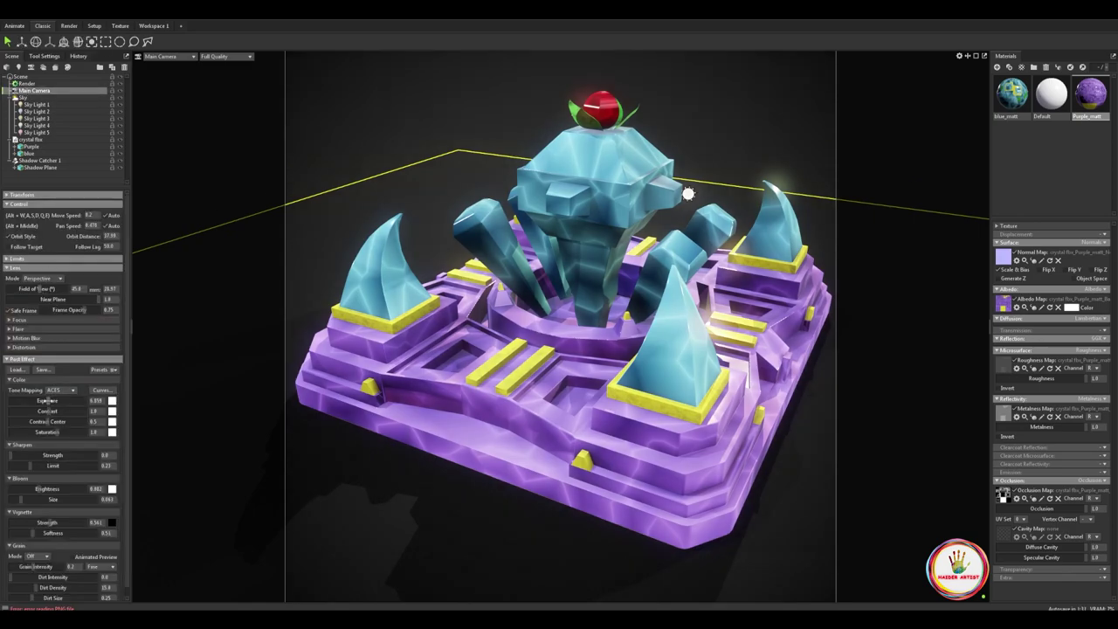
{"action": "left_click_drag", "start_coordinate": [614, 418], "coordinate": [618, 420], "text": "shift"}
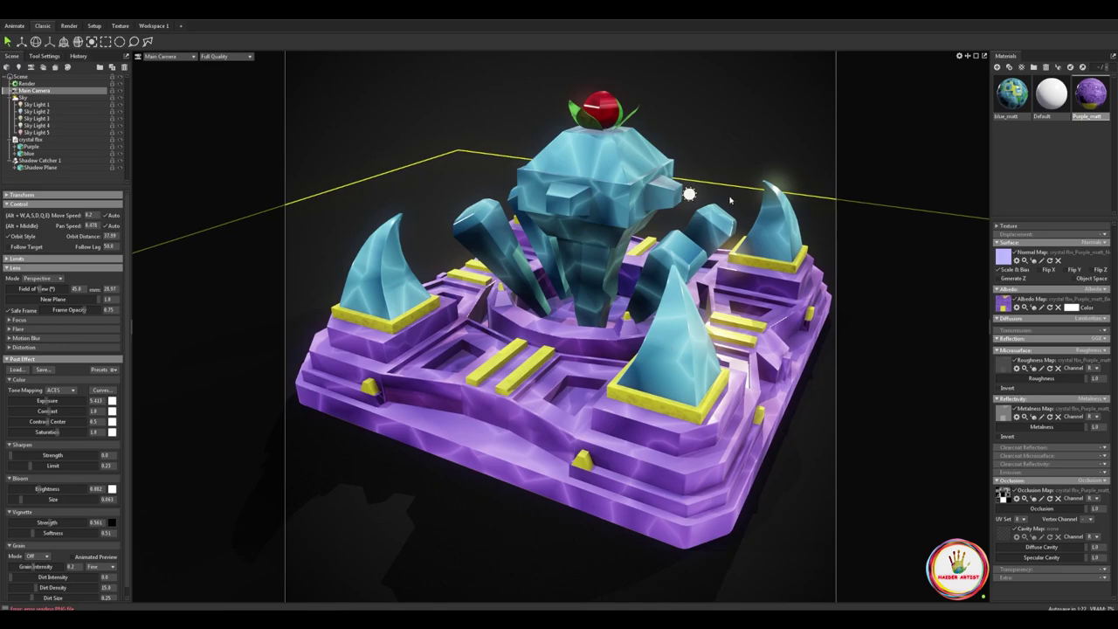
Raise Sky Light 5's brightness to about 5.77 and reframe the crystal model slightly in the main camera view
{"action": "left_click", "coordinate": [35, 132]}
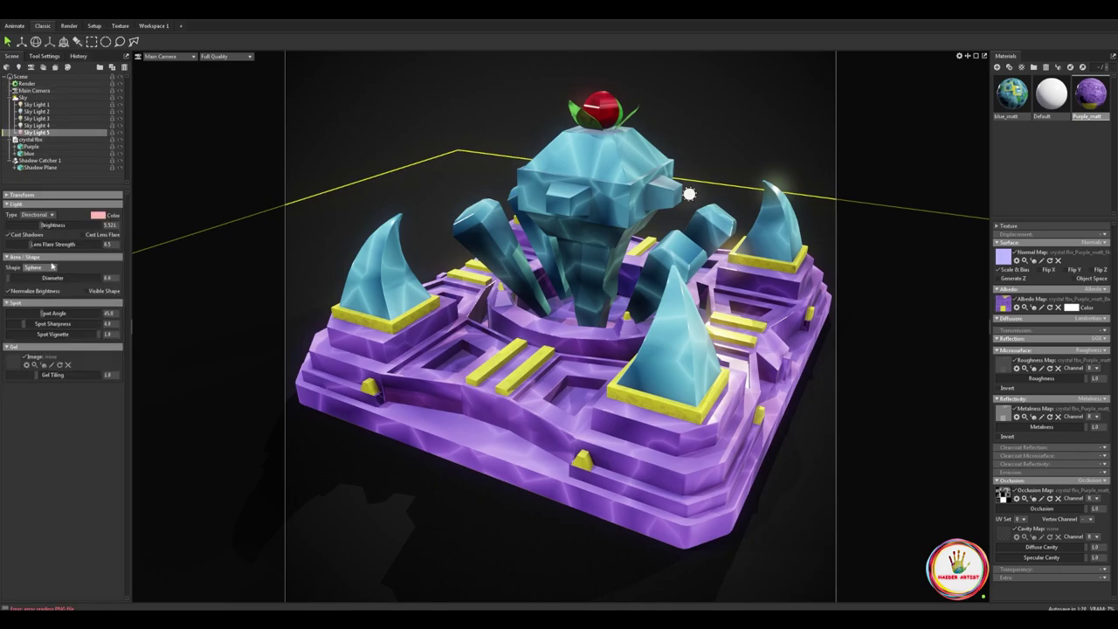
{"action": "left_click", "coordinate": [42, 226]}
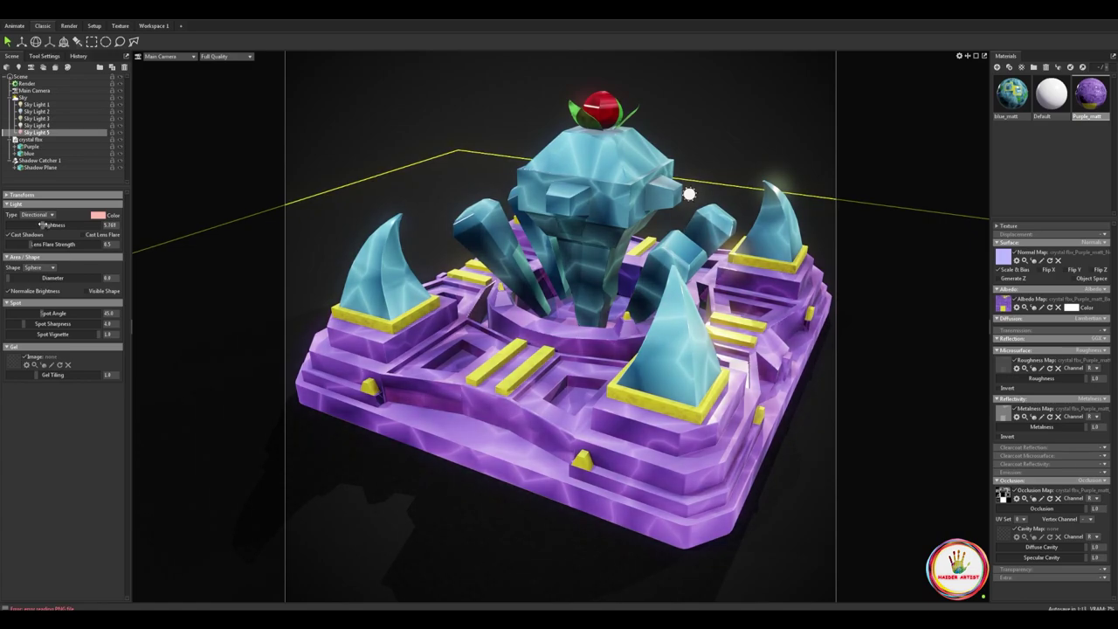
{"action": "left_click_drag", "start_coordinate": [580, 446], "coordinate": [573, 447], "text": "alt"}
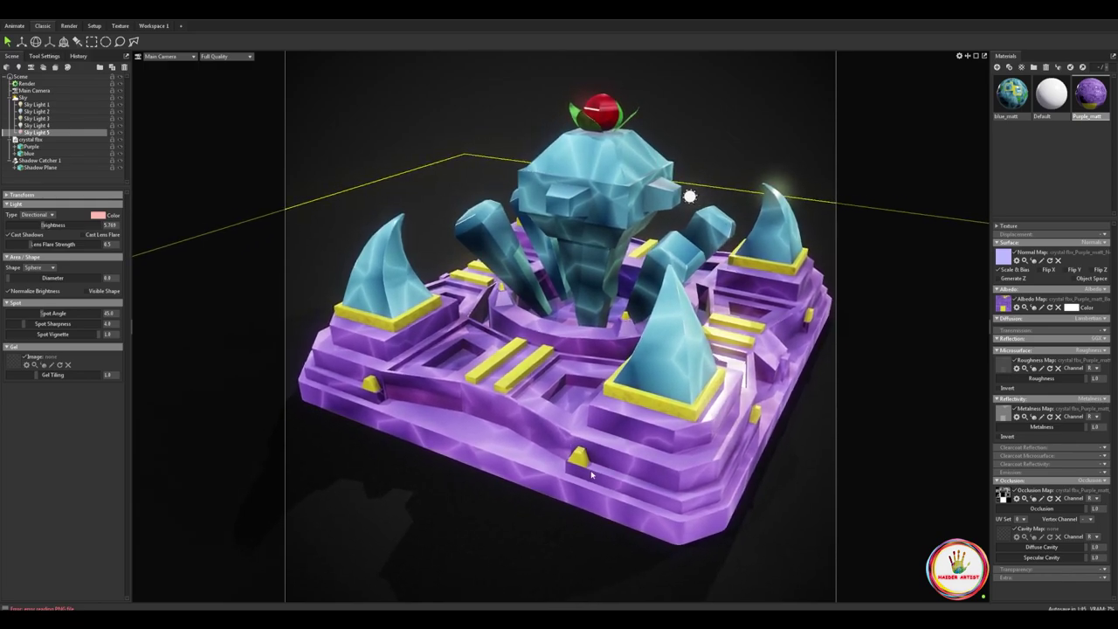
{"action": "left_click_drag", "start_coordinate": [591, 473], "coordinate": [578, 478], "text": "alt"}
{"action": "middle_click_drag", "start_coordinate": [578, 478], "coordinate": [580, 479]}
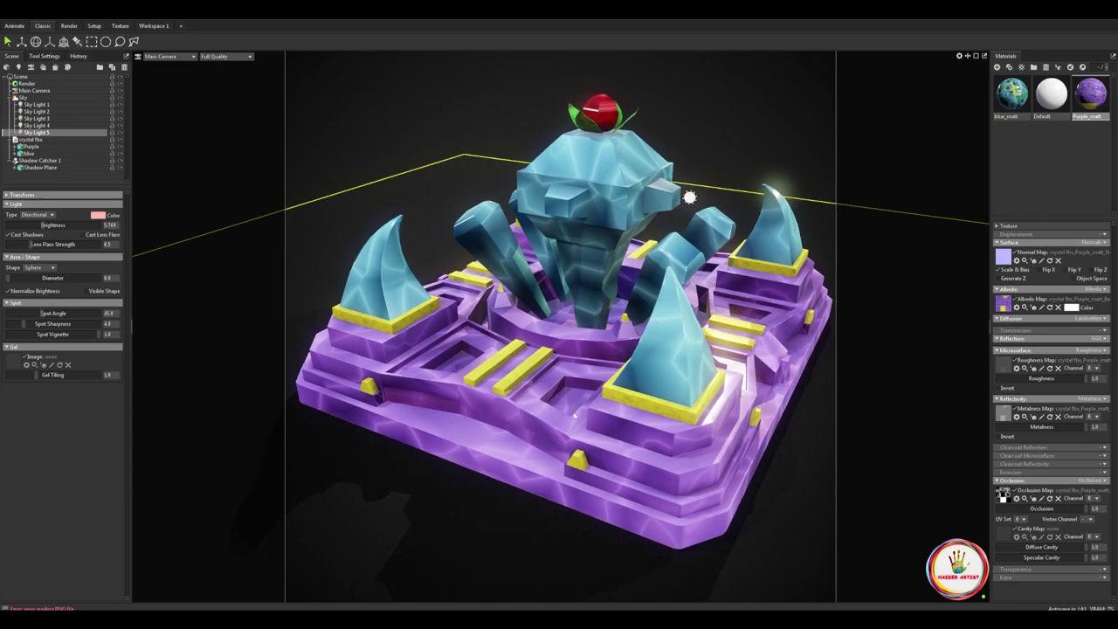
Rotate Sky Light 1 and Sky Light 2 slightly to refine the highlights on the berry and central crystal
{"action": "left_click", "coordinate": [18, 105]}
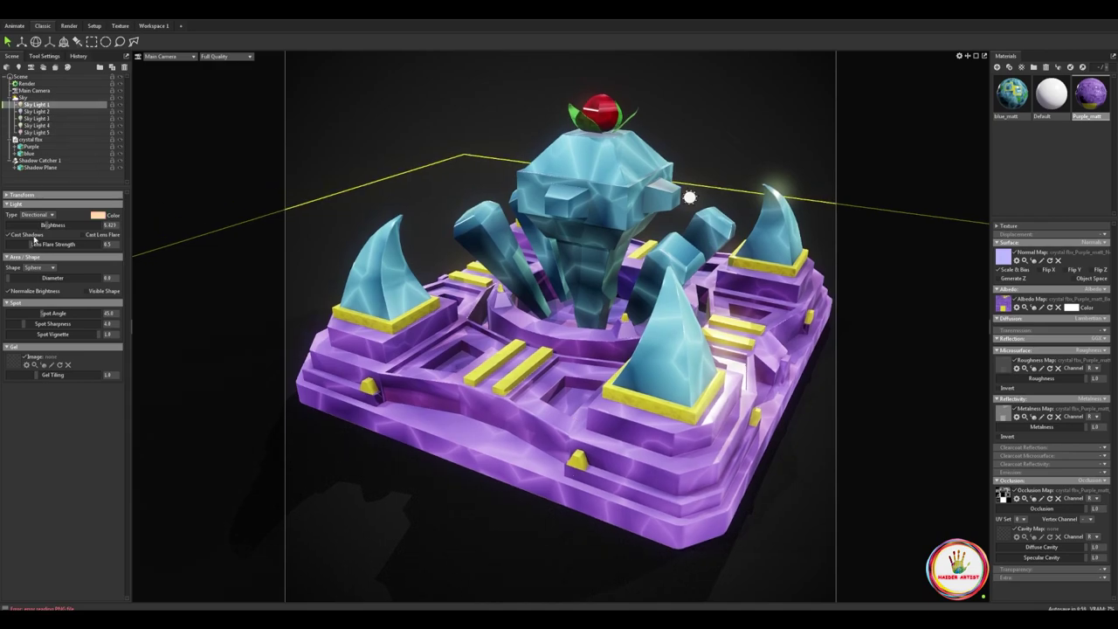
{"action": "key", "text": "e"}
{"action": "left_click_drag", "start_coordinate": [616, 358], "coordinate": [606, 350]}
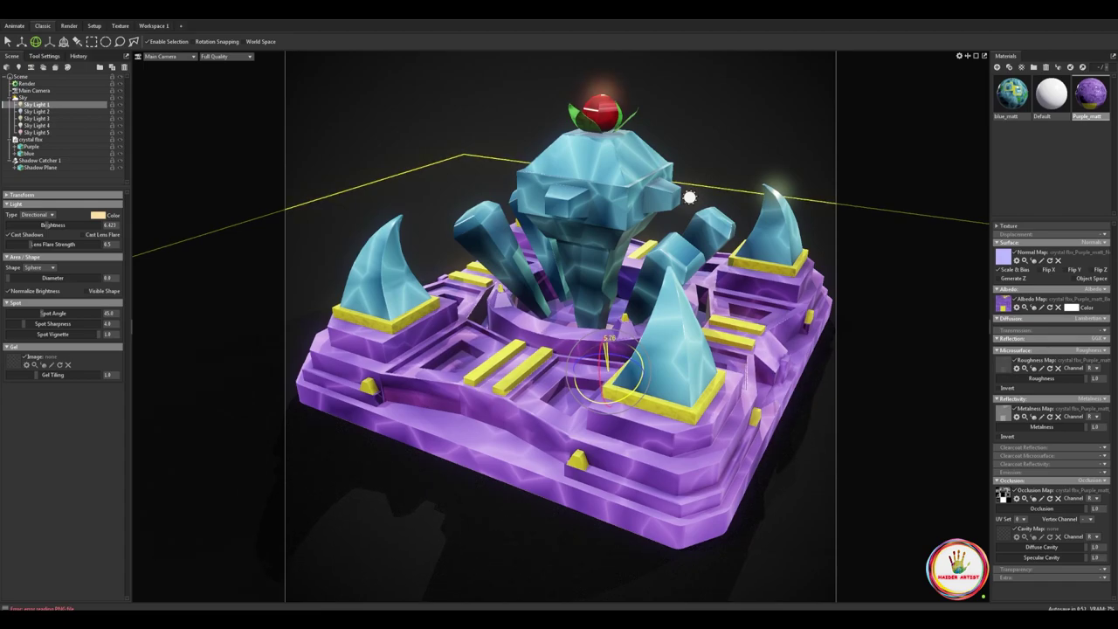
{"action": "left_click", "coordinate": [37, 111]}
{"action": "mouse_move", "coordinate": [612, 343]}
{"action": "left_mouse_down"}
{"action": "mouse_move", "coordinate": [612, 355]}
{"action": "mouse_move", "coordinate": [611, 344]}
{"action": "left_mouse_up"}
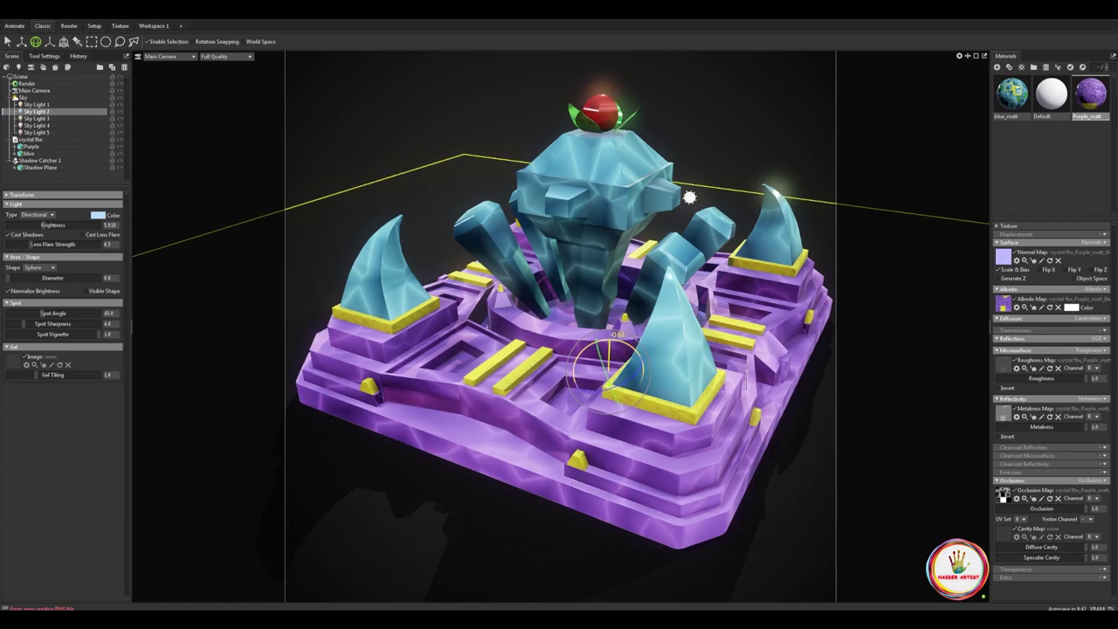
Rotate Sky Light 3 and Sky Light 4 to refine the highlights on the crystal spikes
{"action": "left_click", "coordinate": [35, 118]}
{"action": "mouse_move", "coordinate": [608, 370]}
{"action": "left_mouse_down"}
{"action": "mouse_move", "coordinate": [612, 343]}
{"action": "mouse_move", "coordinate": [616, 354]}
{"action": "left_mouse_up"}
{"action": "left_click", "coordinate": [36, 126]}
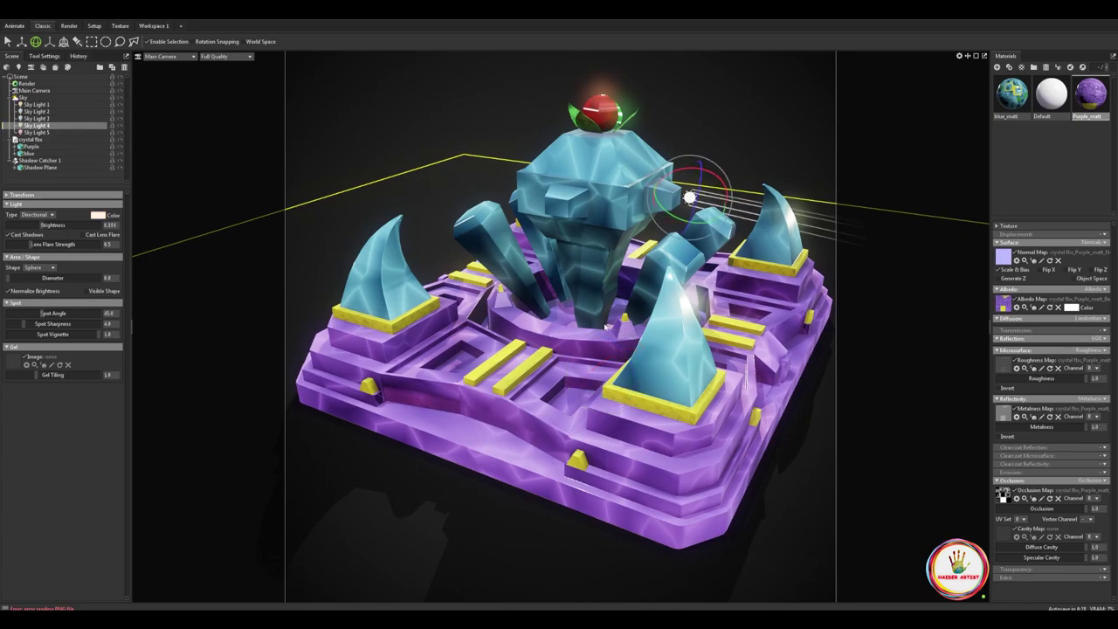
{"action": "left_click", "coordinate": [675, 167]}
{"action": "left_click", "coordinate": [690, 197]}
{"action": "left_click_drag", "start_coordinate": [701, 169], "coordinate": [690, 198]}
Rotate Sky Light 5 to refine its highlight on the crystals and clear the selection
{"action": "left_click", "coordinate": [41, 133]}
{"action": "left_click_drag", "start_coordinate": [604, 352], "coordinate": [615, 334]}
{"action": "left_click", "coordinate": [920, 130]}
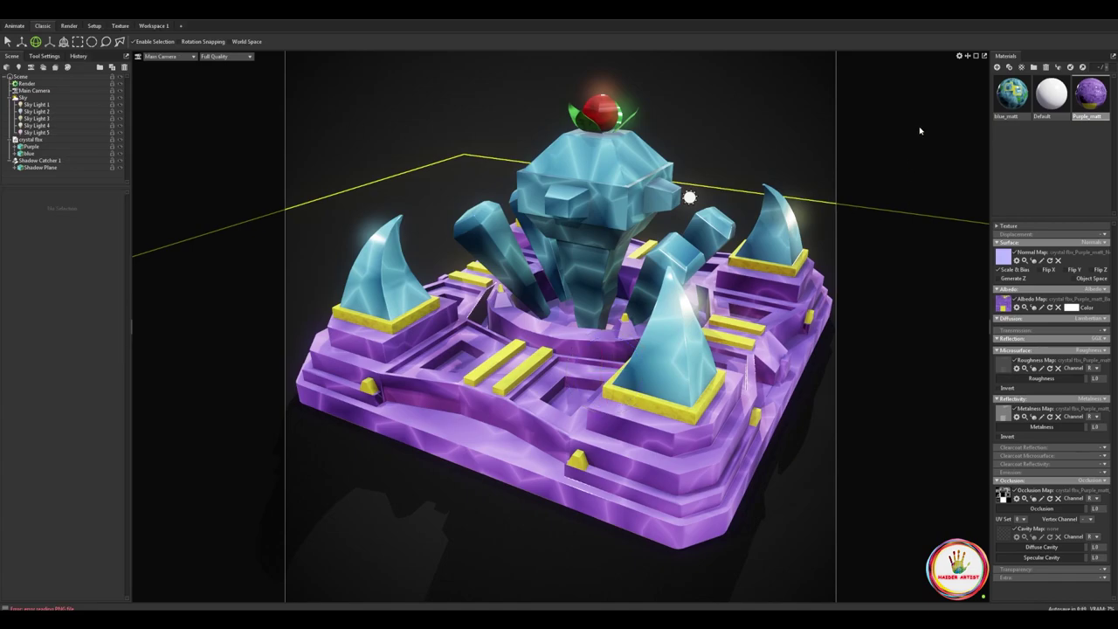
Reduce the main camera's bloom brightness slightly
{"action": "left_click", "coordinate": [35, 91]}
{"action": "scroll", "coordinate": [59, 506], "scroll_direction": "down", "scroll_amount": 1}
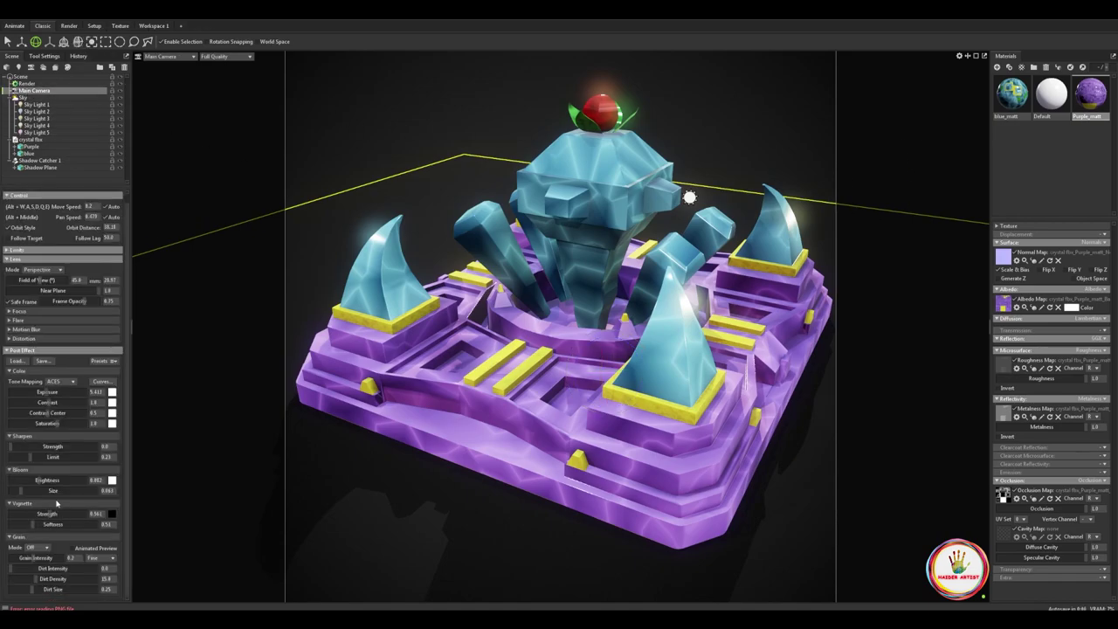
{"action": "left_click_drag", "start_coordinate": [40, 482], "coordinate": [38, 482]}
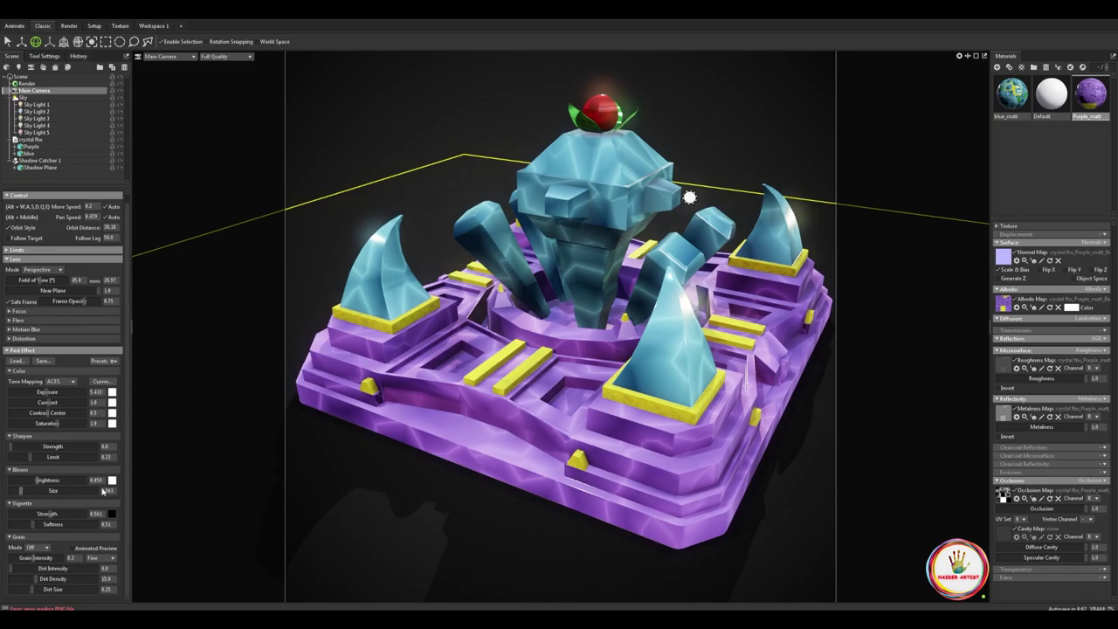
Set the image output to a PNG file named Untitled on the Desktop and render the 2560 x 2560 image
{"action": "left_click", "coordinate": [26, 84]}
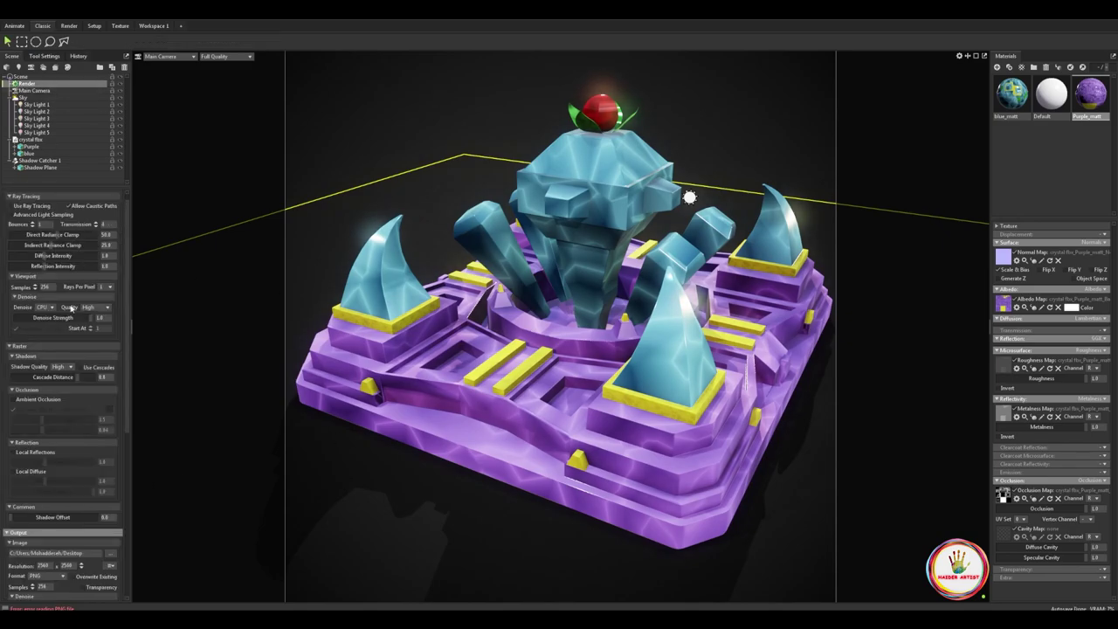
{"action": "scroll", "coordinate": [85, 386], "scroll_direction": "down", "scroll_amount": 5}
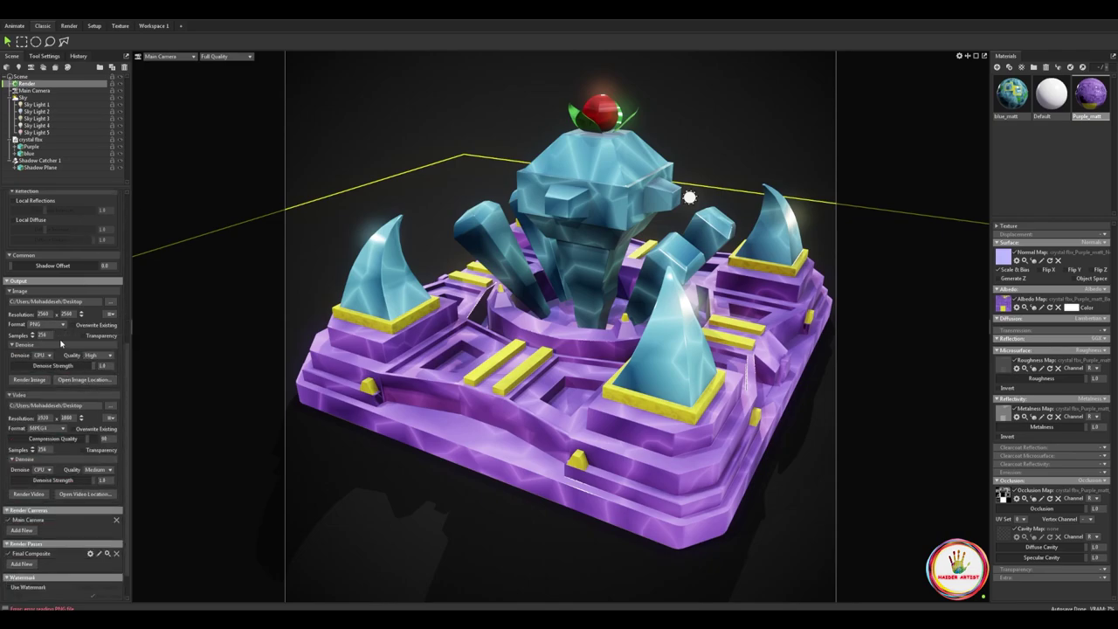
{"action": "left_click", "coordinate": [111, 302]}
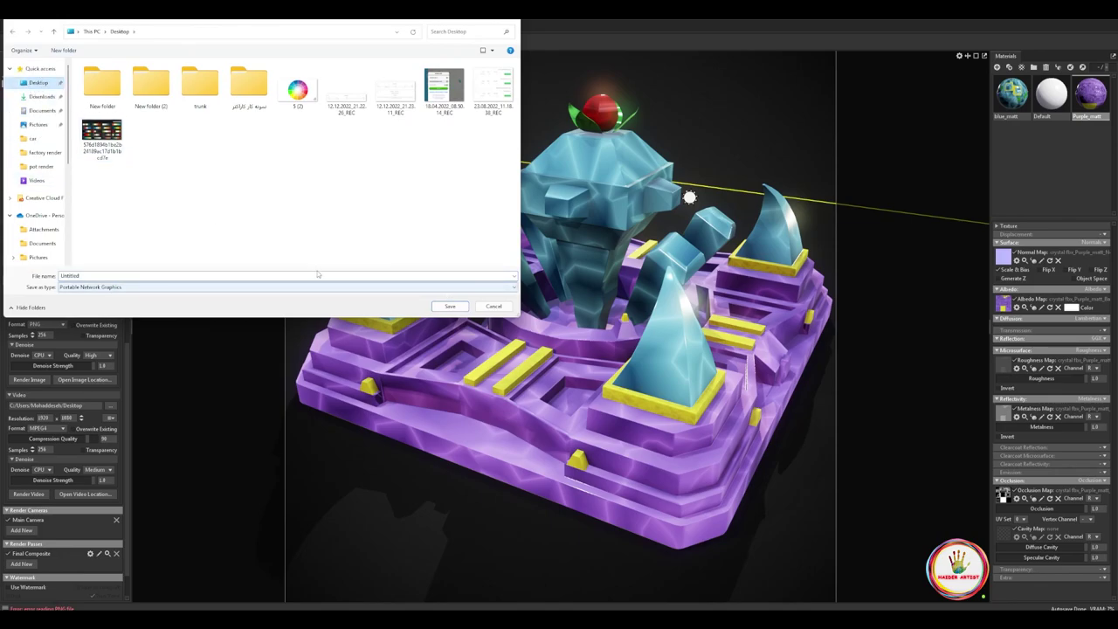
{"action": "left_click", "coordinate": [450, 307]}
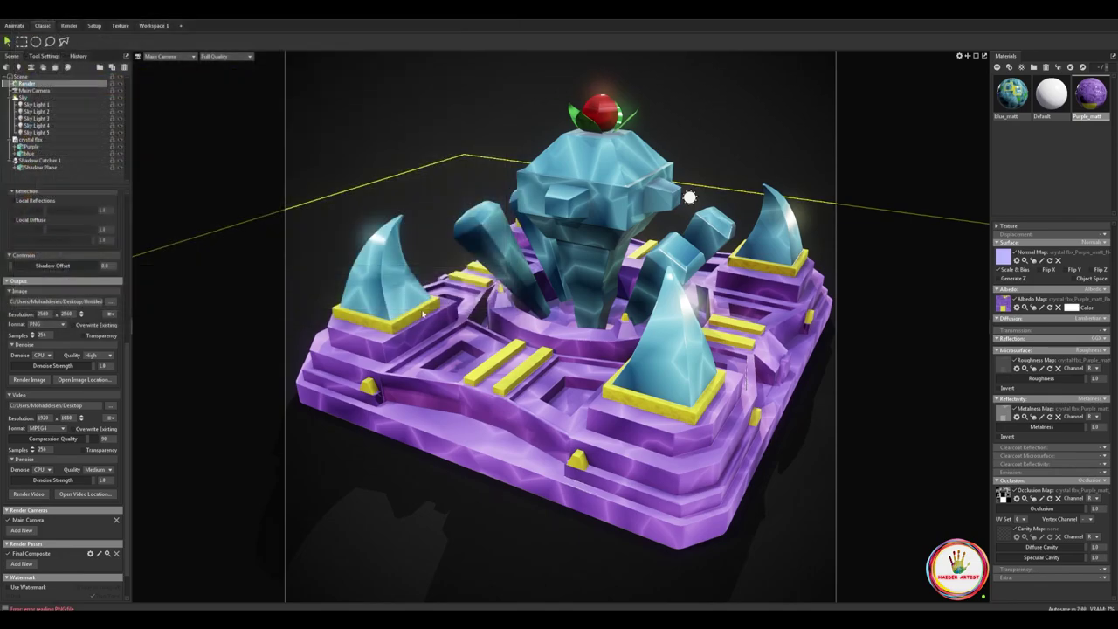
{"action": "left_click", "coordinate": [38, 382]}
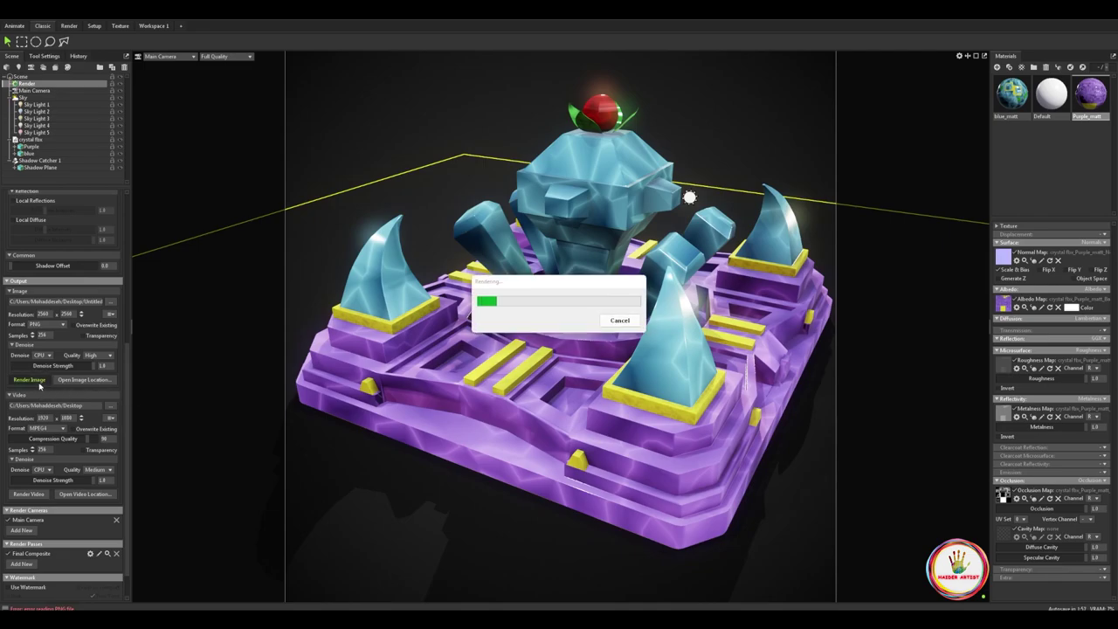